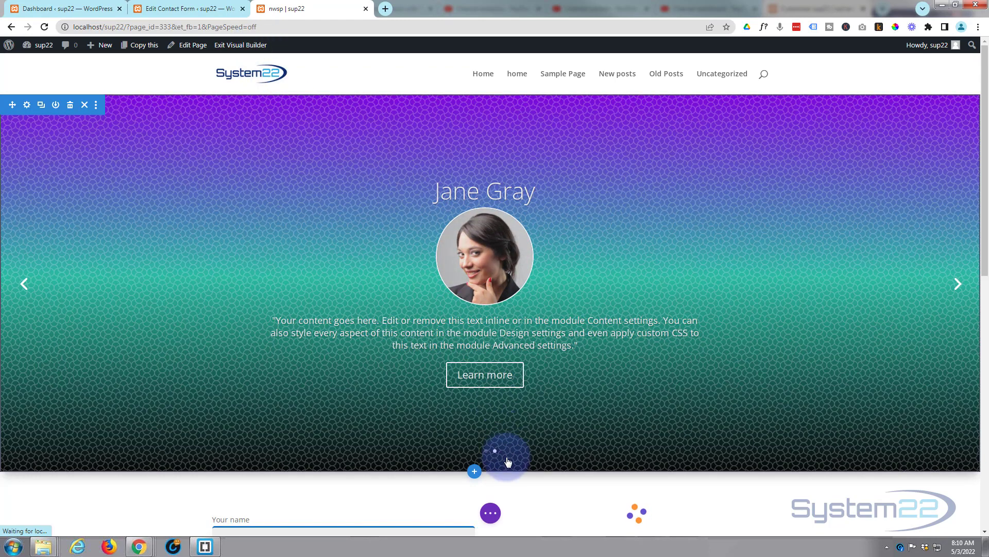
# Add a regular section with a single-column row below the slider and browse the module list
pyautogui.click(474, 472)
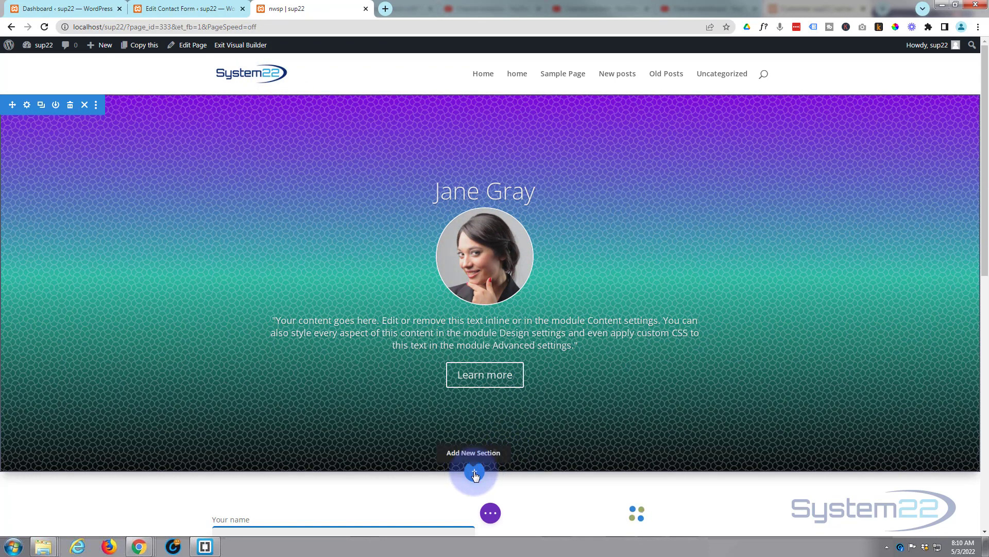
pyautogui.click(475, 472)
pyautogui.click(417, 442)
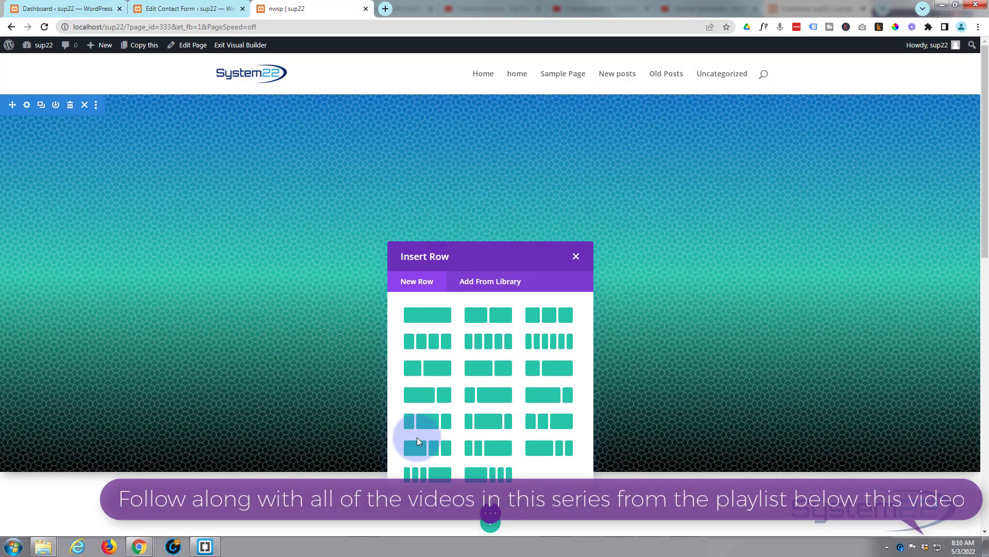
pyautogui.click(420, 318)
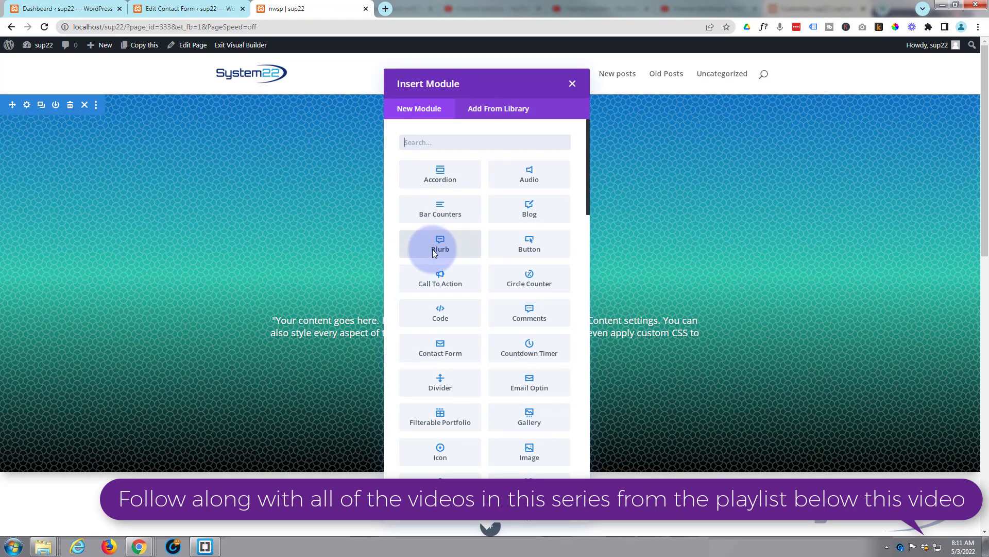
pyautogui.scroll(-3, 432, 249)
pyautogui.scroll(-4, 434, 250)
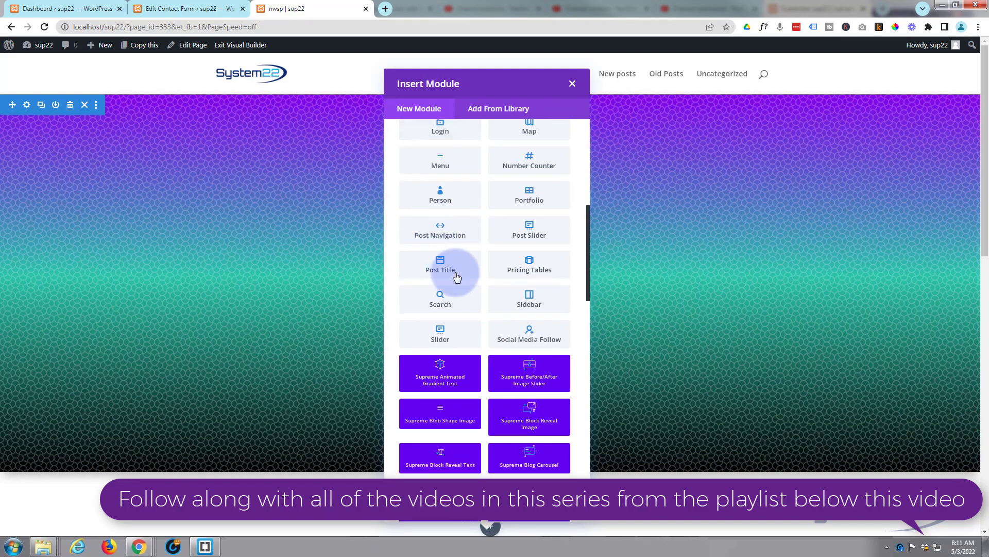
pyautogui.click(455, 339)
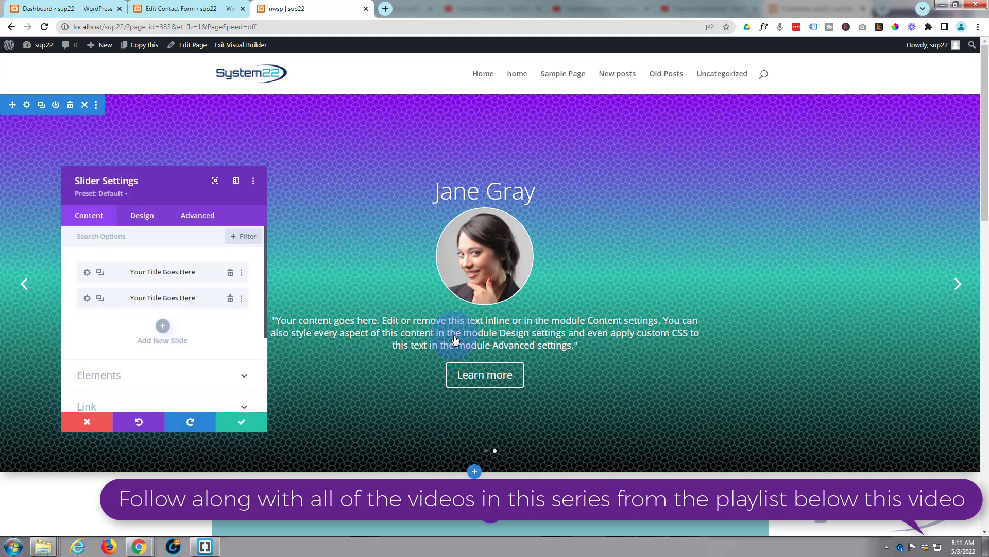
pyautogui.scroll(-2, 459, 320)
pyautogui.scroll(-2, 462, 308)
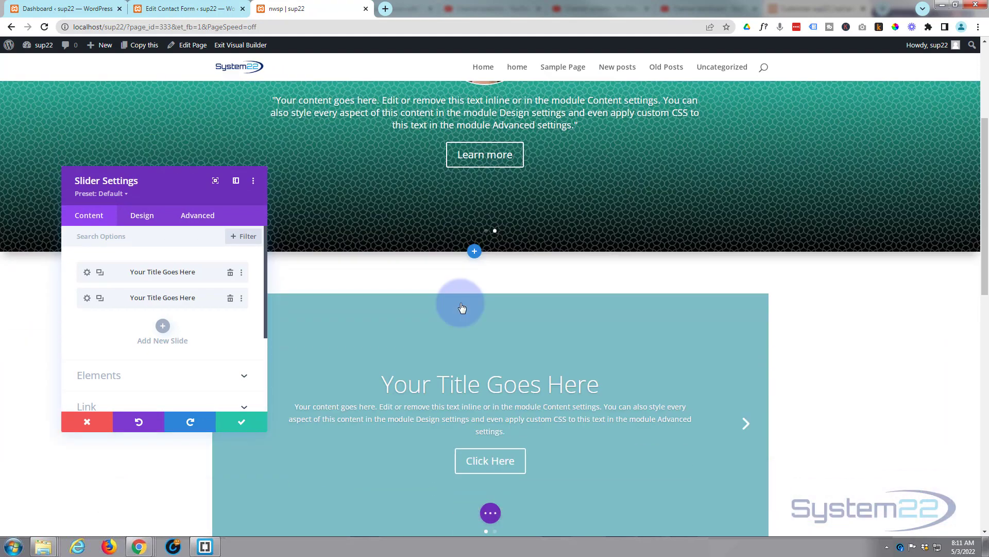
pyautogui.scroll(4, 461, 308)
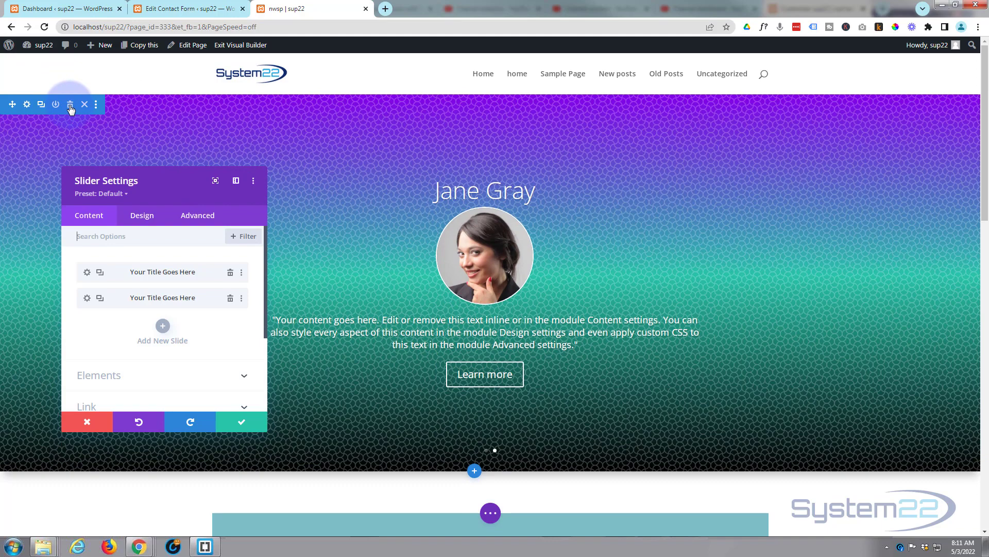
pyautogui.click(71, 106)
pyautogui.moveTo(178, 196); pyautogui.dragTo(877, 187)
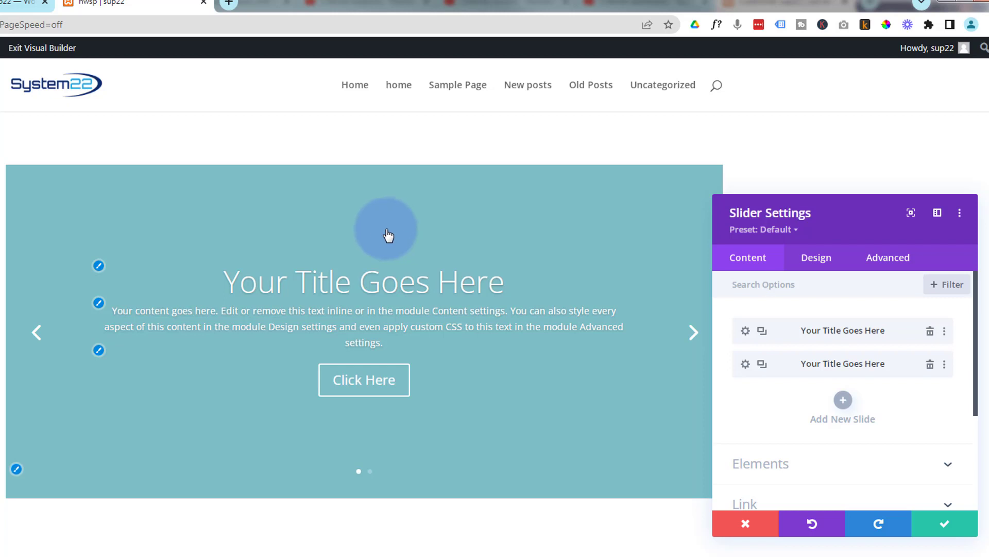
# Delete the second slide and open the remaining slide's settings
pyautogui.click(930, 365)
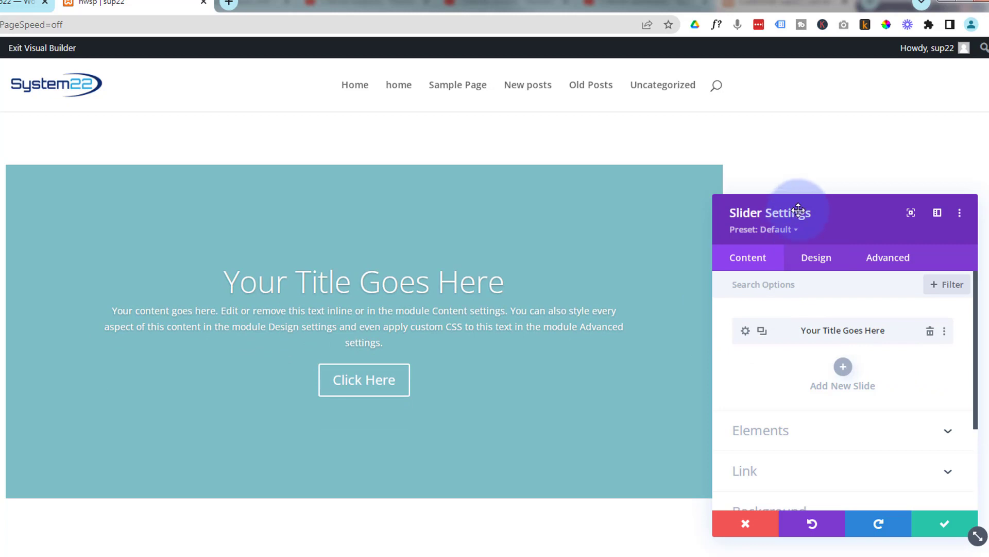
pyautogui.moveTo(790, 212); pyautogui.dragTo(821, 186)
pyautogui.click(751, 304)
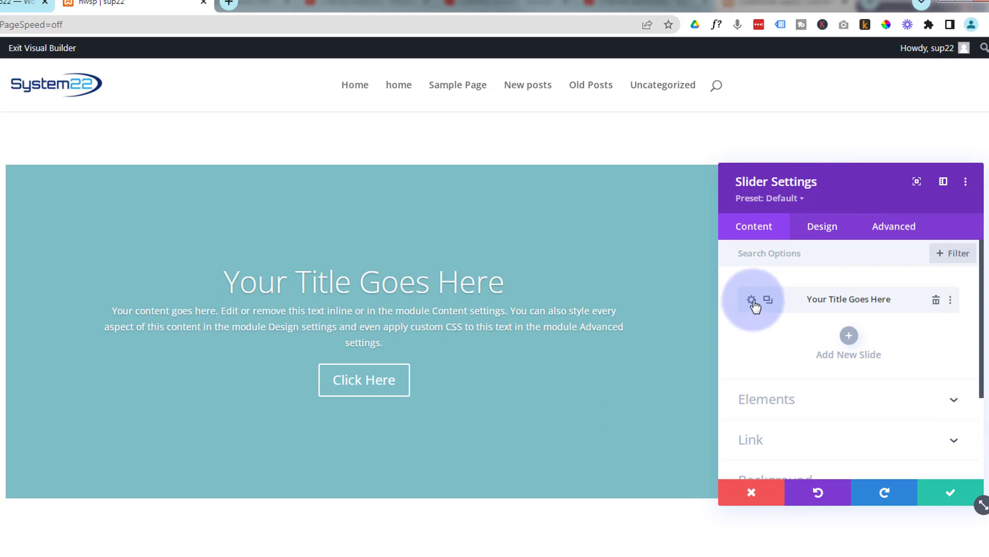
pyautogui.click(755, 305)
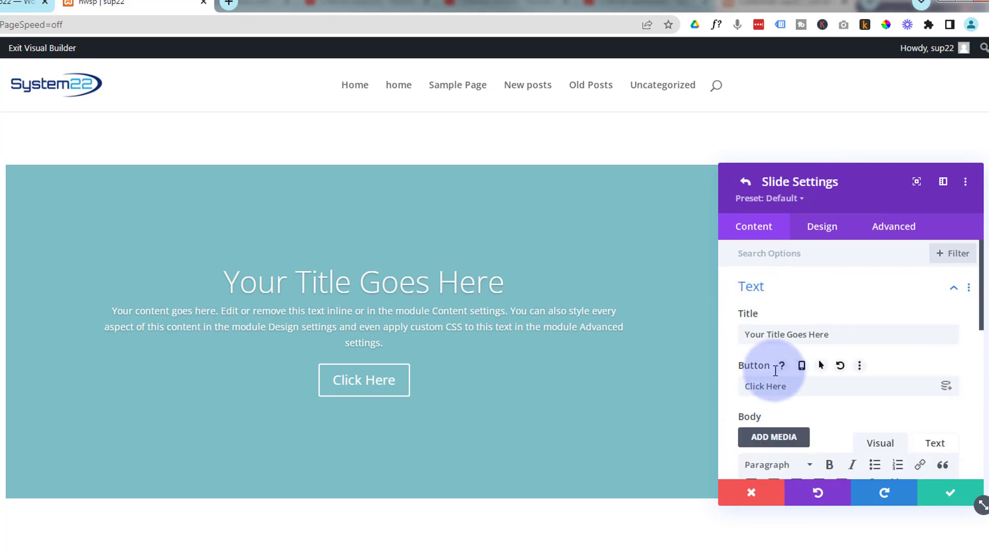
pyautogui.moveTo(827, 334); pyautogui.dragTo(742, 334)
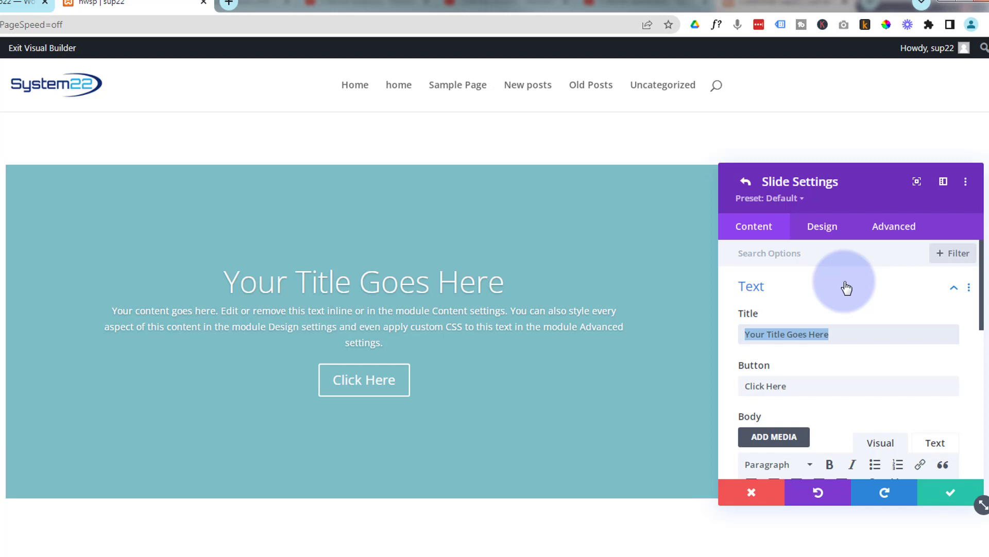
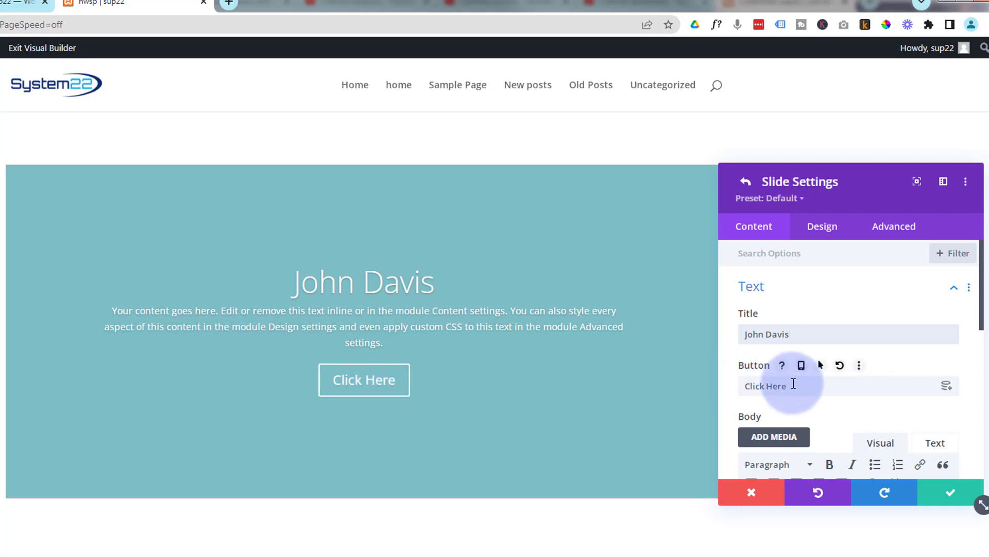
pyautogui.moveTo(793, 385); pyautogui.dragTo(719, 397)
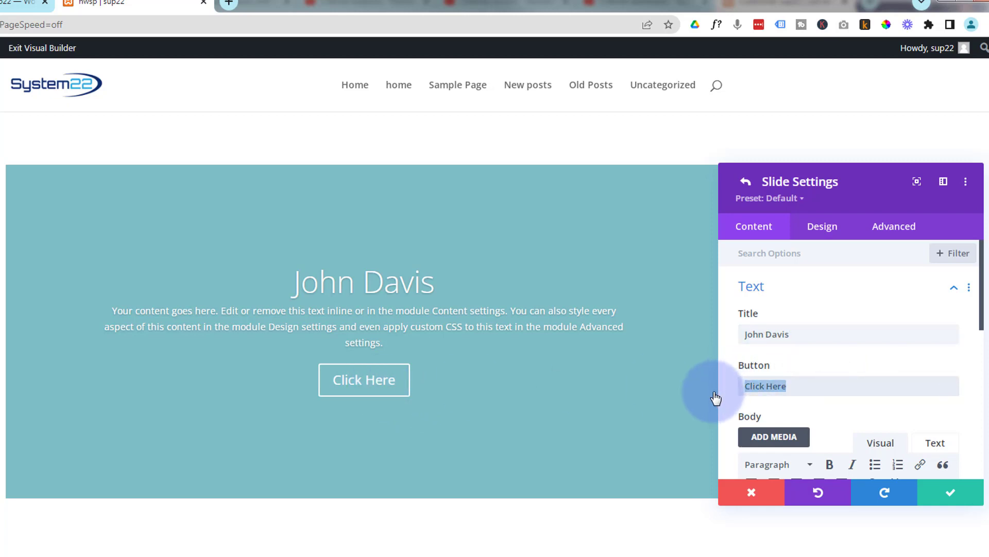
pyautogui.press('BackSpace')
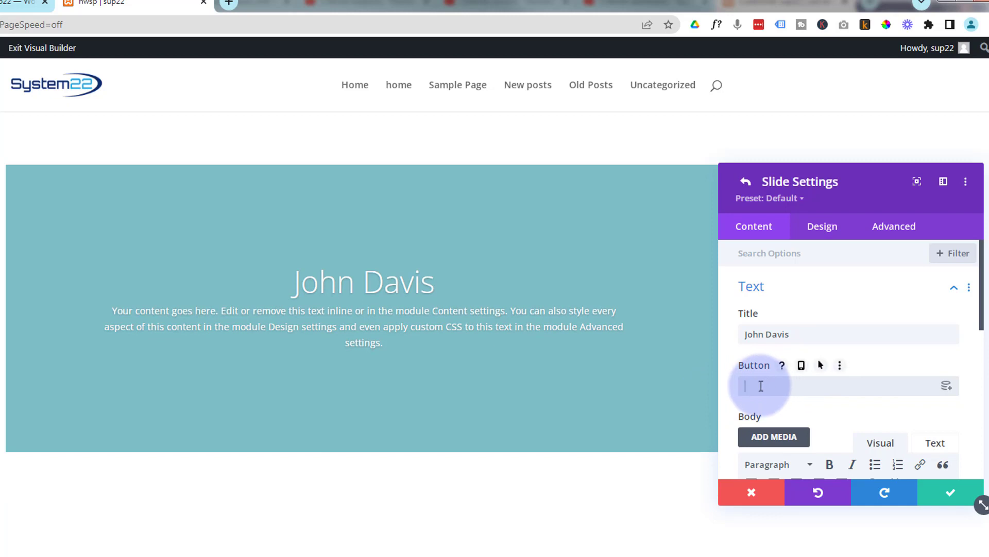
pyautogui.write('Learn More')
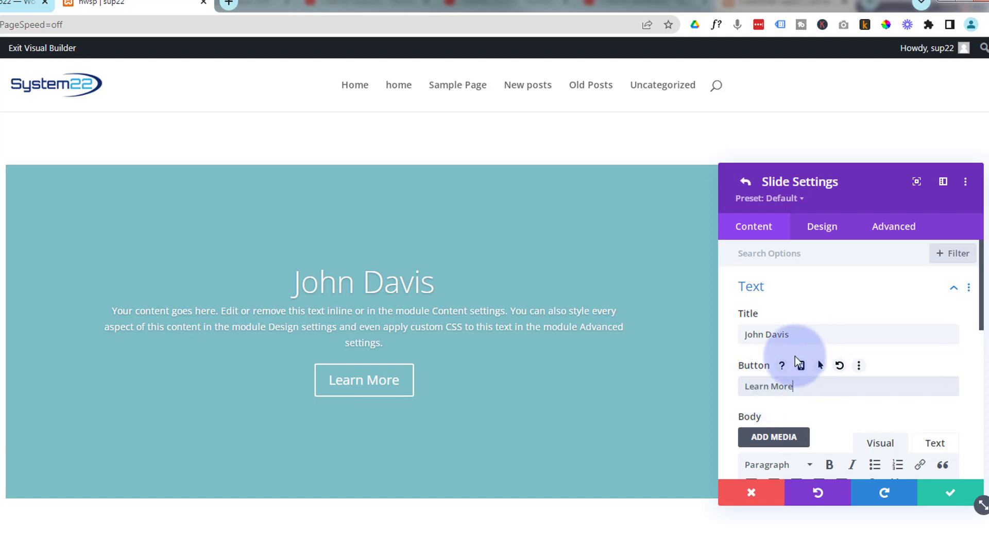
# Review the slide's link URL fields and keep the button link opening in the same window
pyautogui.scroll(-1, 820, 366)
pyautogui.scroll(-1, 821, 367)
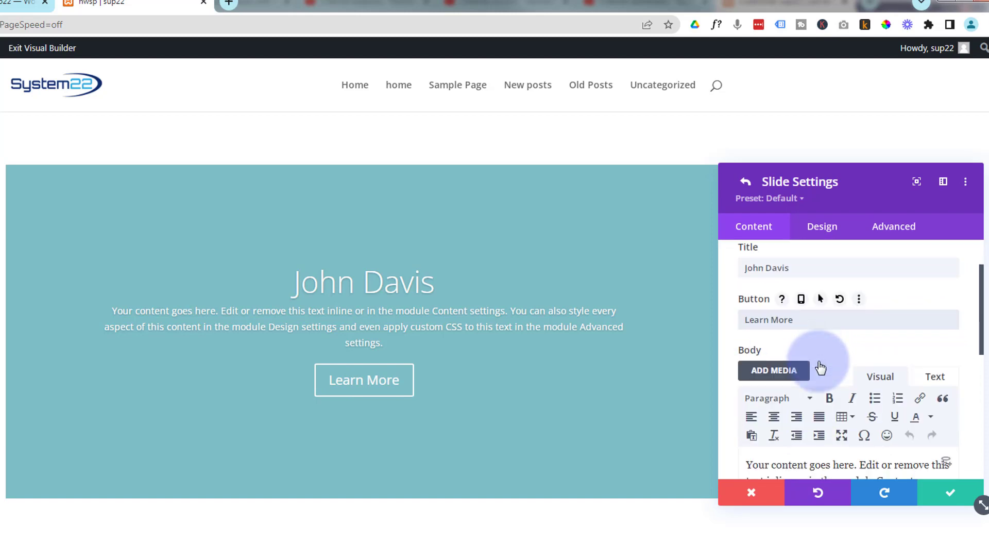
pyautogui.scroll(-3, 821, 363)
pyautogui.scroll(-3, 820, 360)
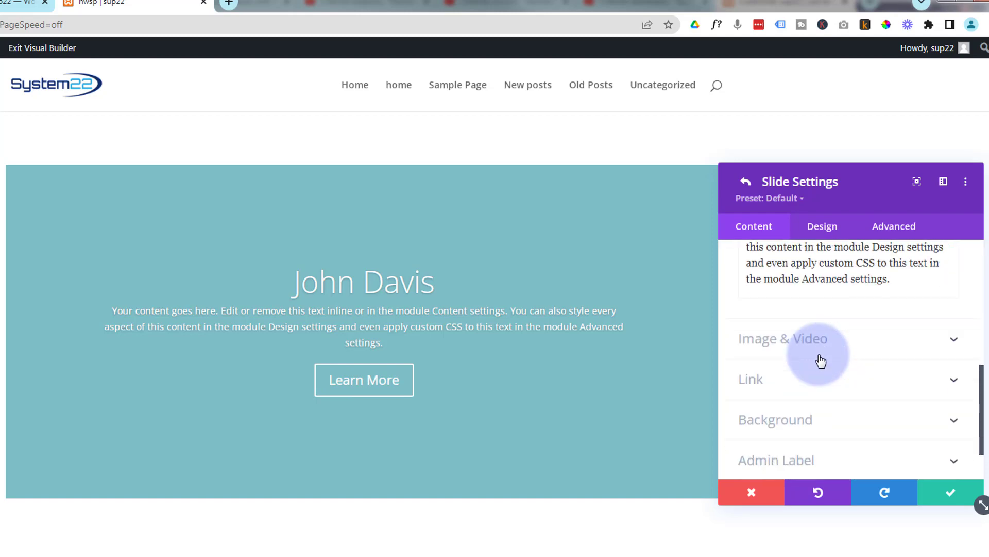
pyautogui.click(814, 387)
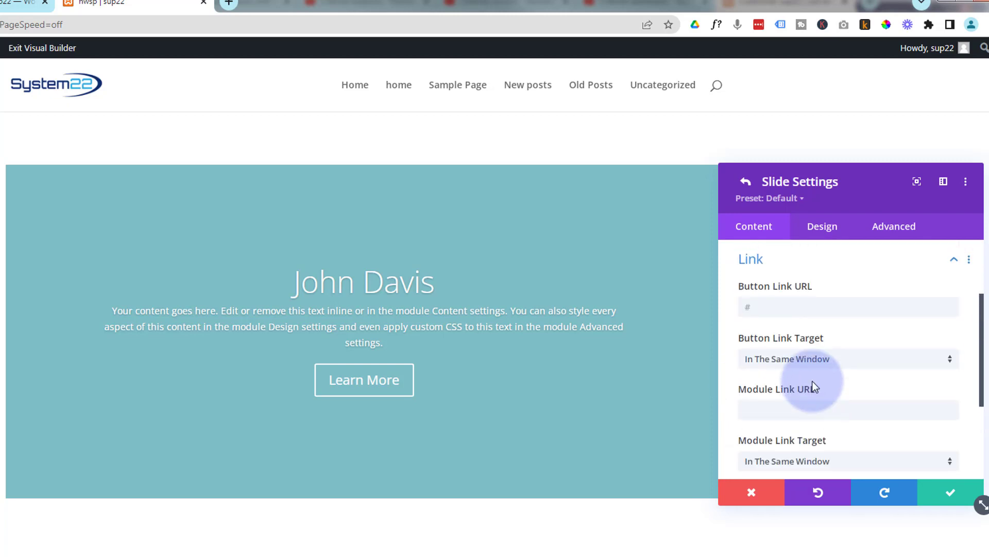
pyautogui.click(750, 308)
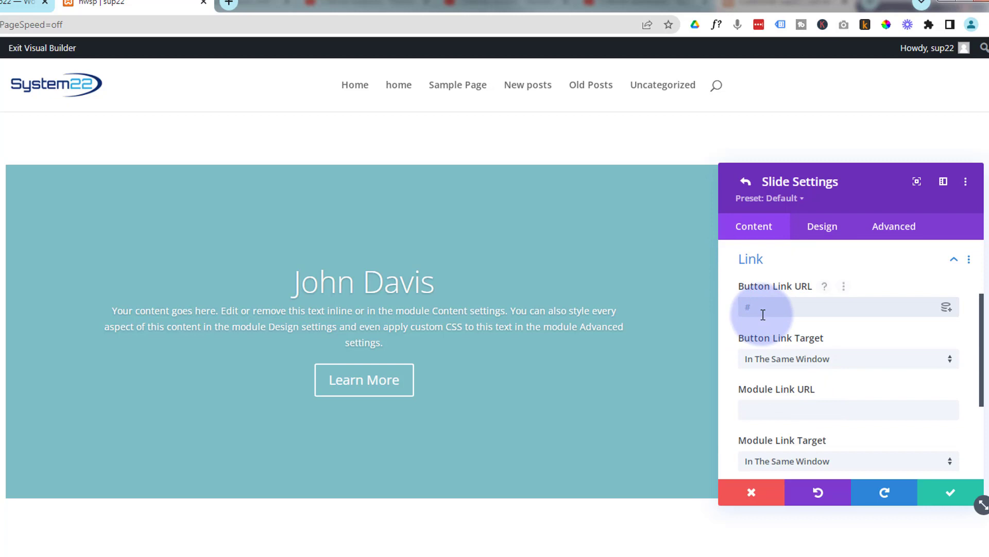
pyautogui.click(755, 411)
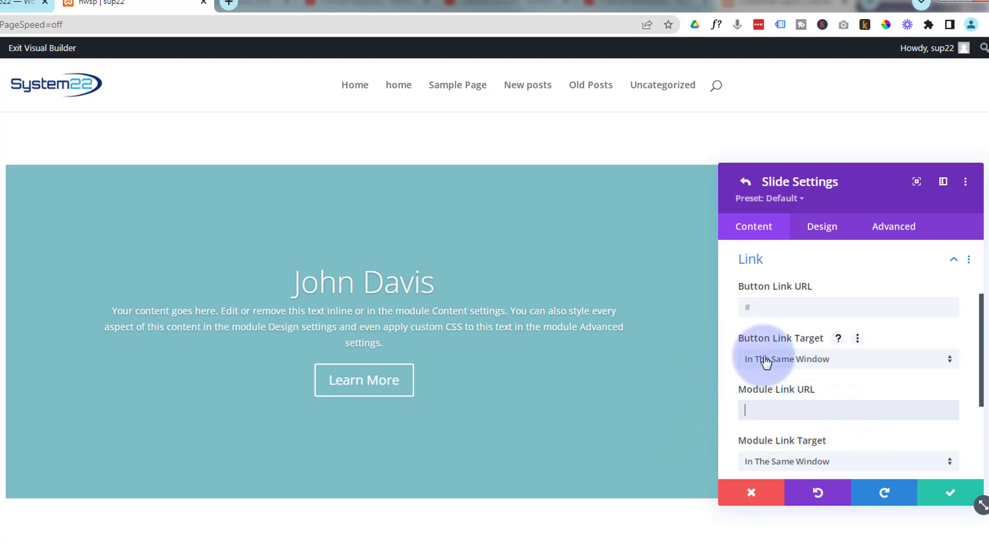
pyautogui.click(816, 361)
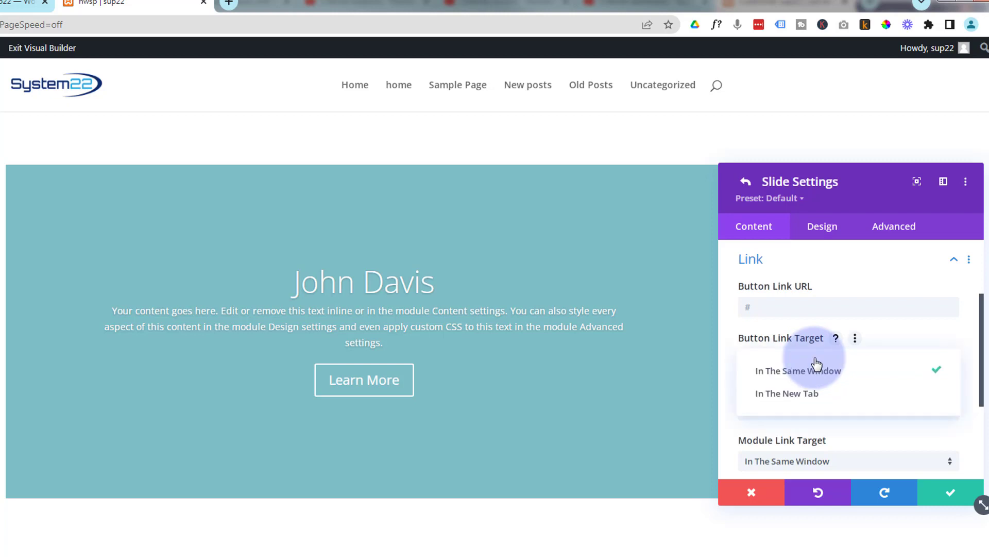
pyautogui.click(729, 364)
pyautogui.scroll(2, 734, 404)
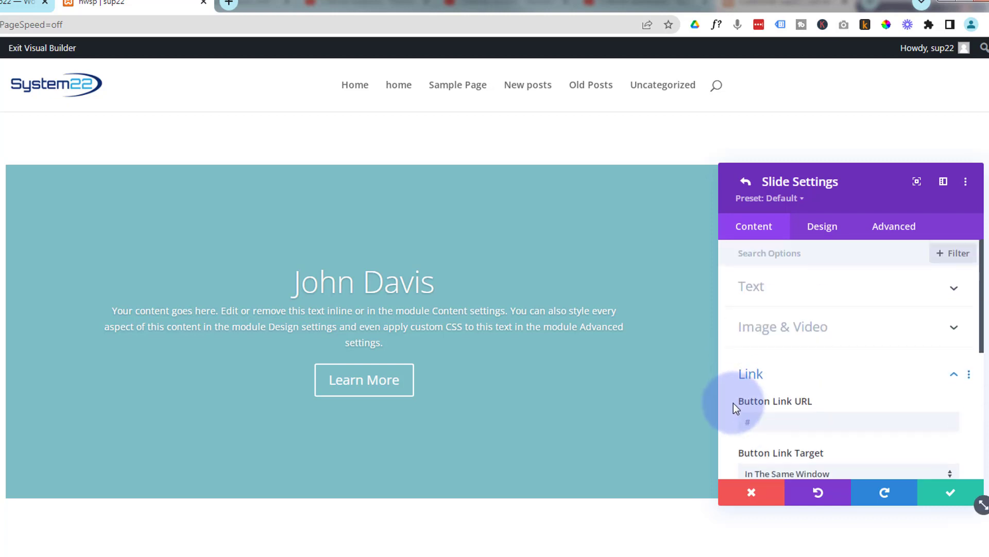
pyautogui.click(823, 287)
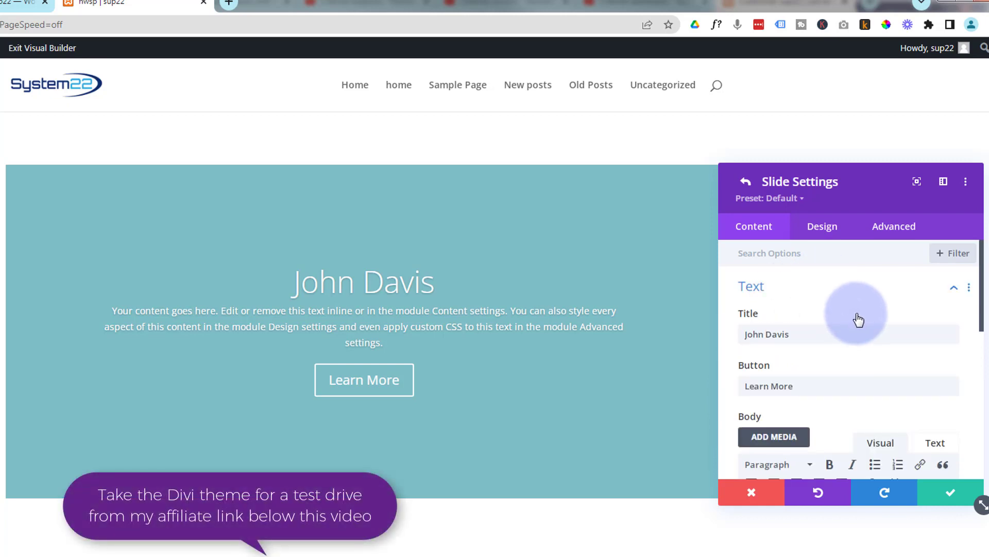
# Add a quotation mark at the start of the slide body text and insert an empty line above it
pyautogui.scroll(-3, 845, 310)
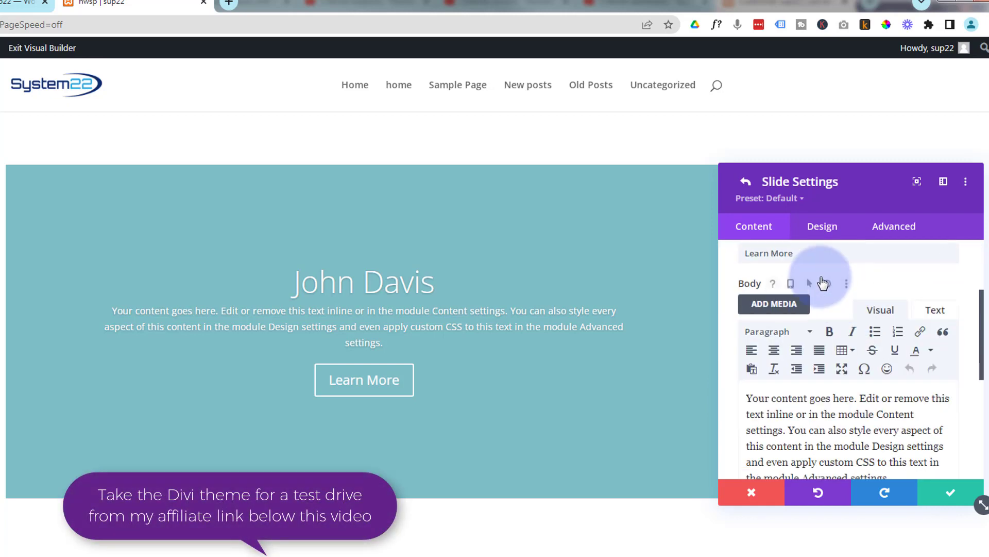
pyautogui.scroll(-3, 834, 330)
pyautogui.scroll(1, 833, 325)
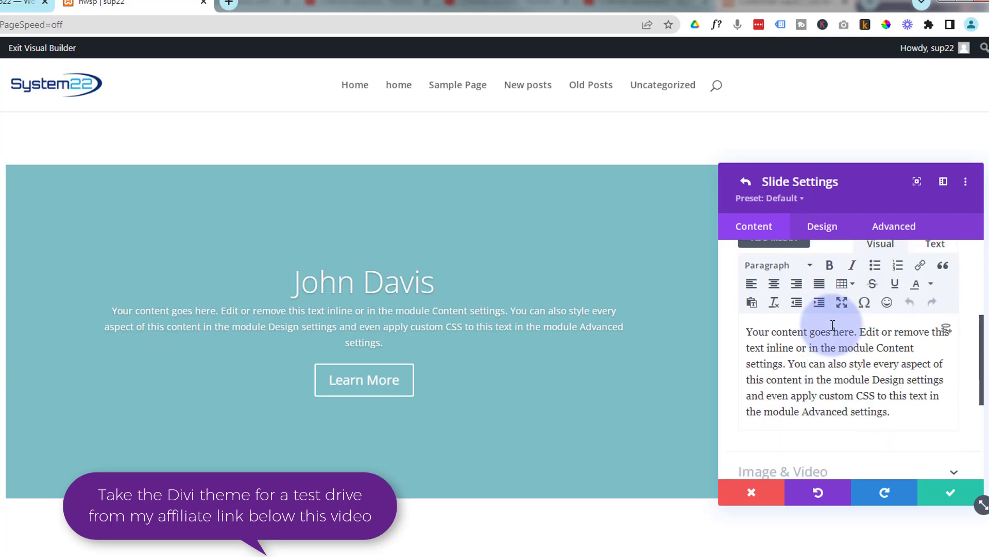
pyautogui.click(747, 332)
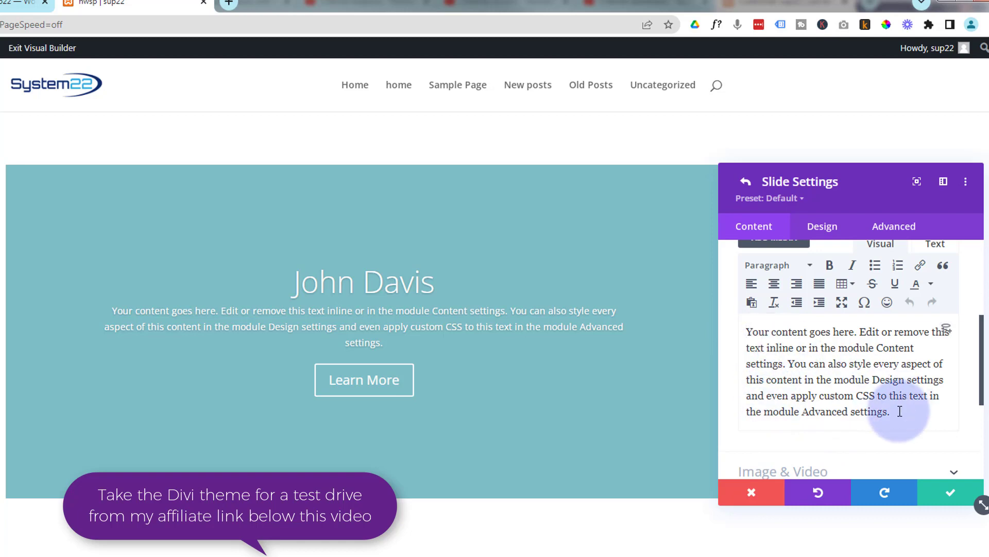
pyautogui.write('"')
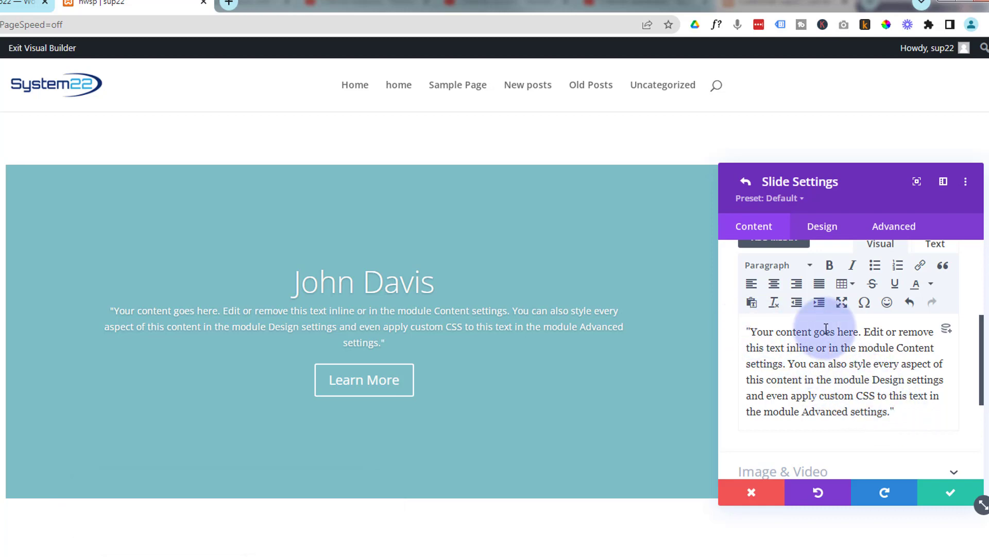
pyautogui.press('Return')
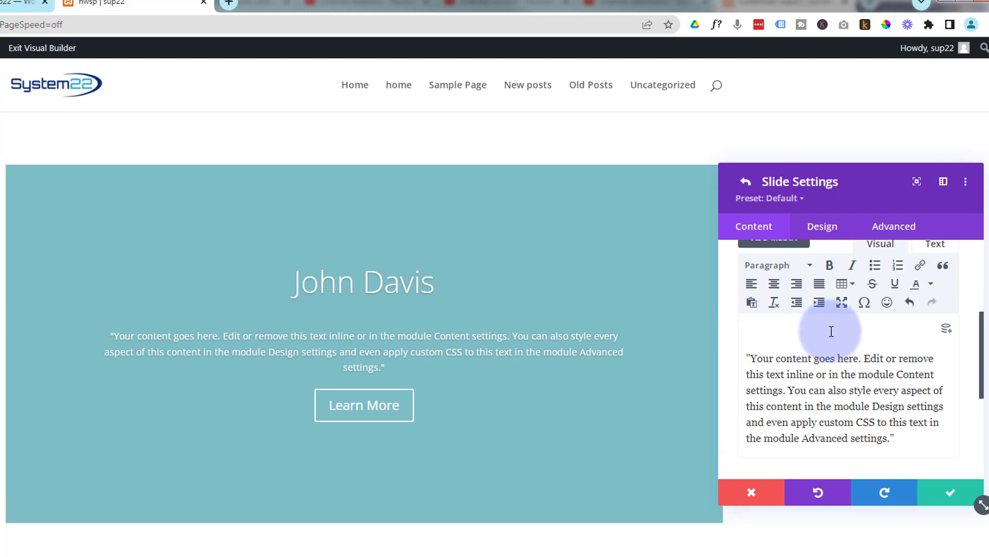
pyautogui.click(749, 332)
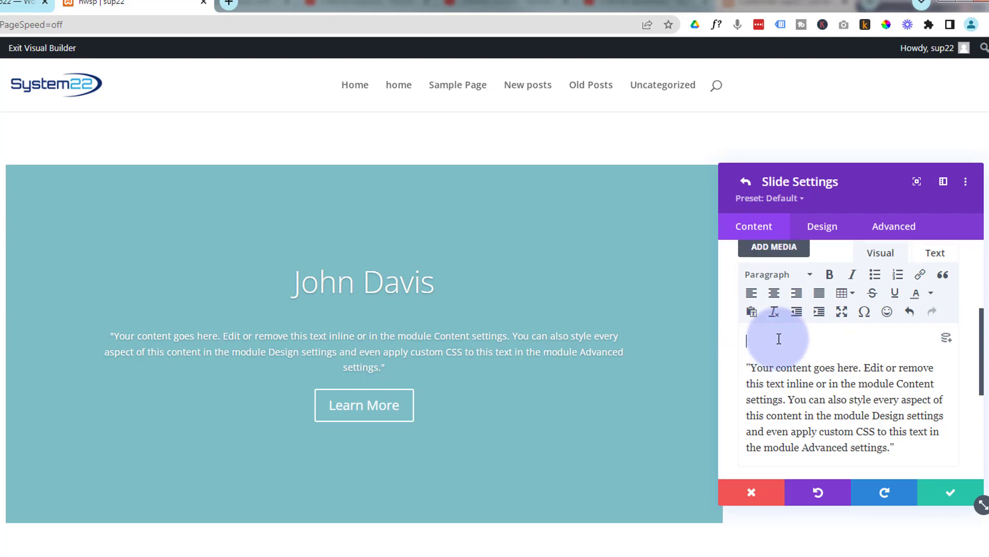
pyautogui.scroll(2, 778, 338)
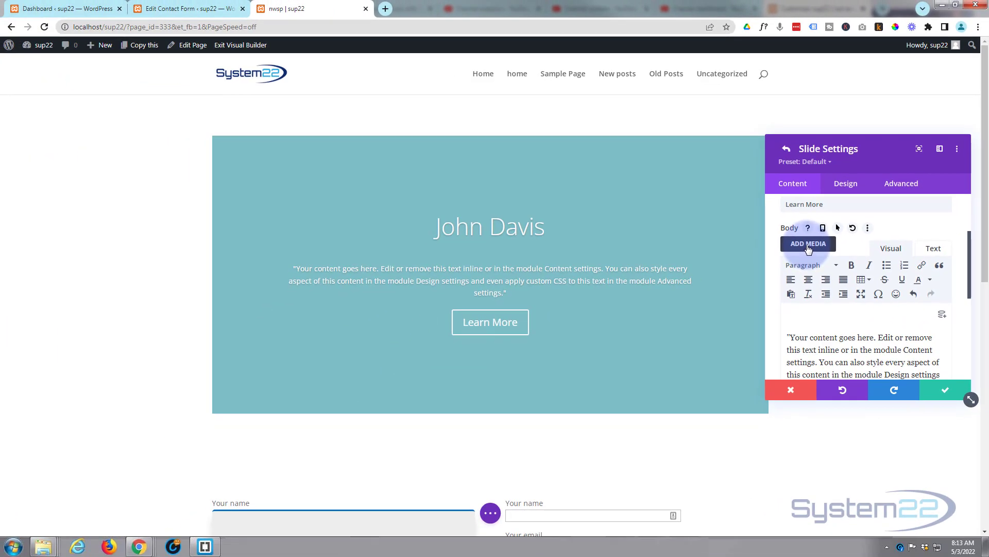
# Insert the 4-7.jpg portrait from the Media Library into the slide body
pyautogui.click(808, 245)
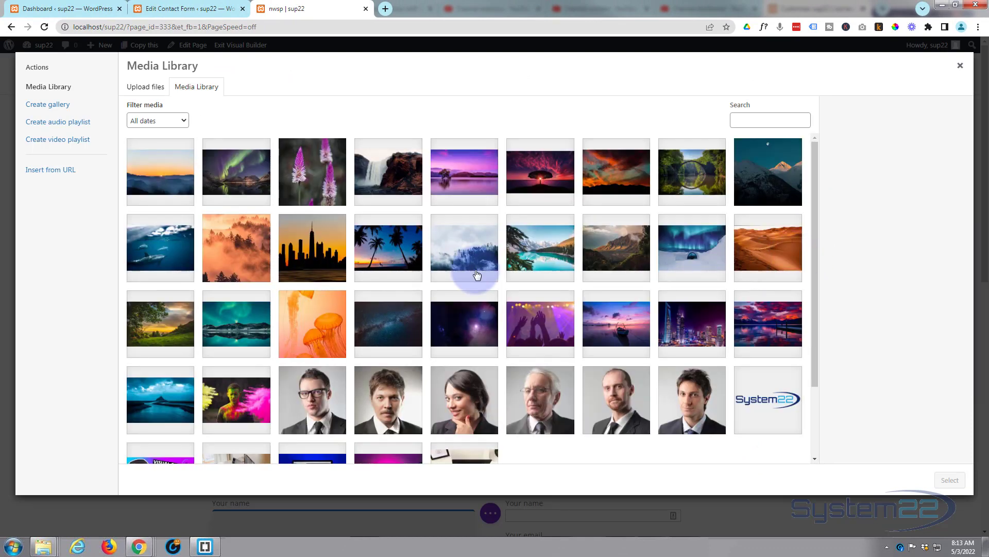
pyautogui.scroll(-1, 451, 273)
pyautogui.scroll(-1, 450, 273)
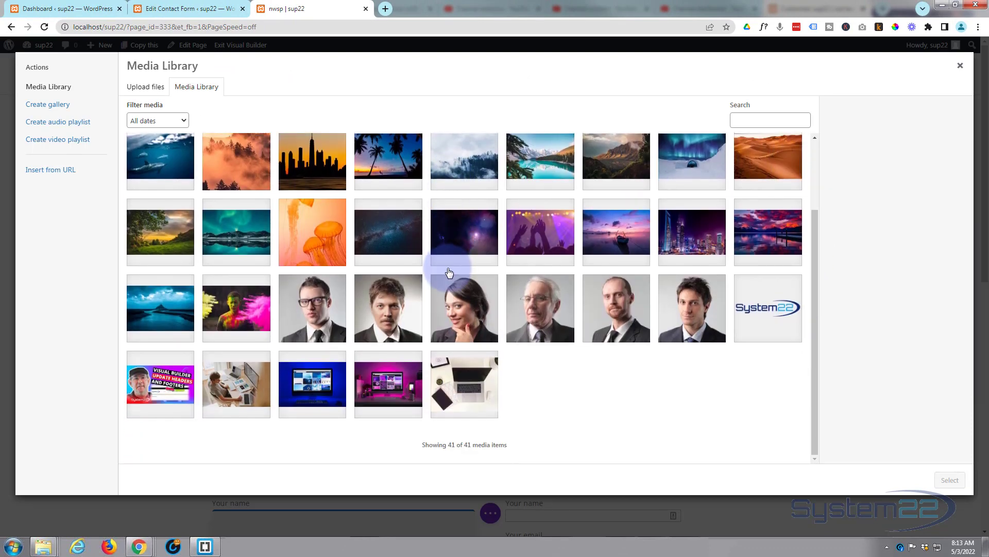
pyautogui.click(628, 308)
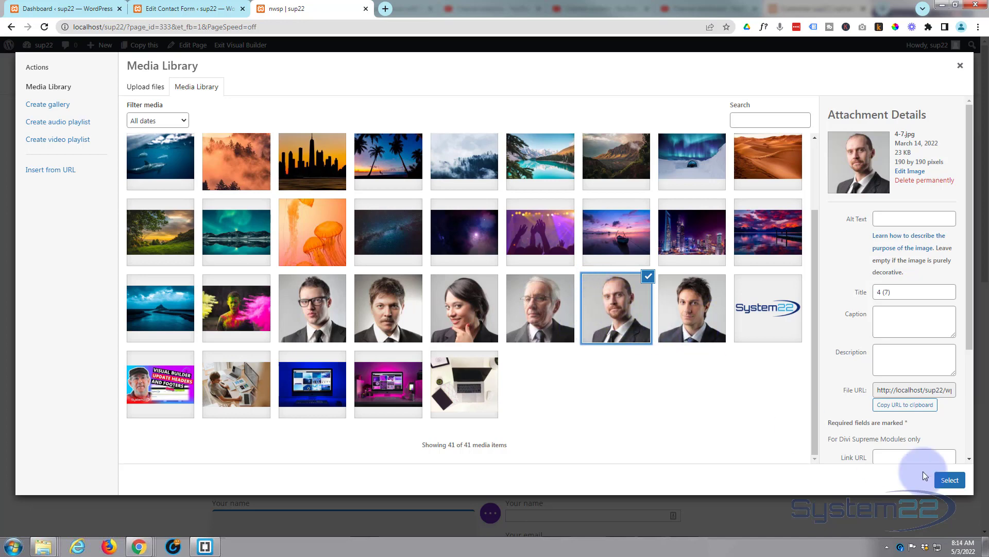
pyautogui.click(948, 481)
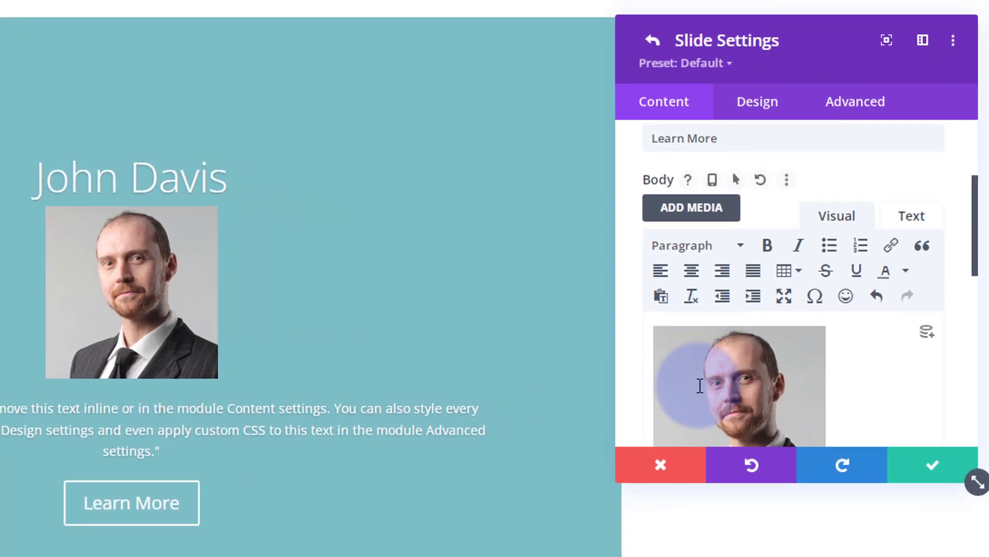
# Center-align the portrait in the slide body and move the settings panel further left
pyautogui.click(771, 360)
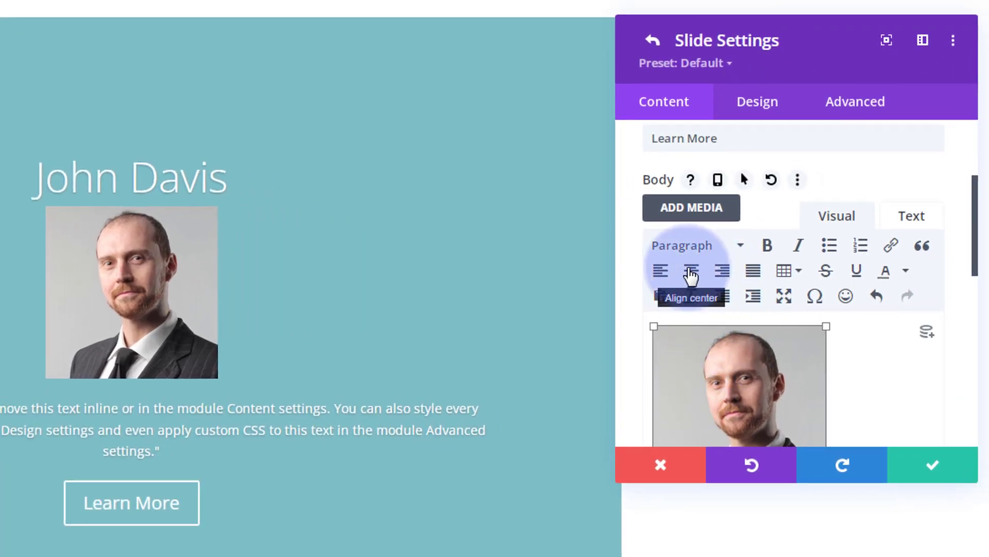
pyautogui.click(691, 275)
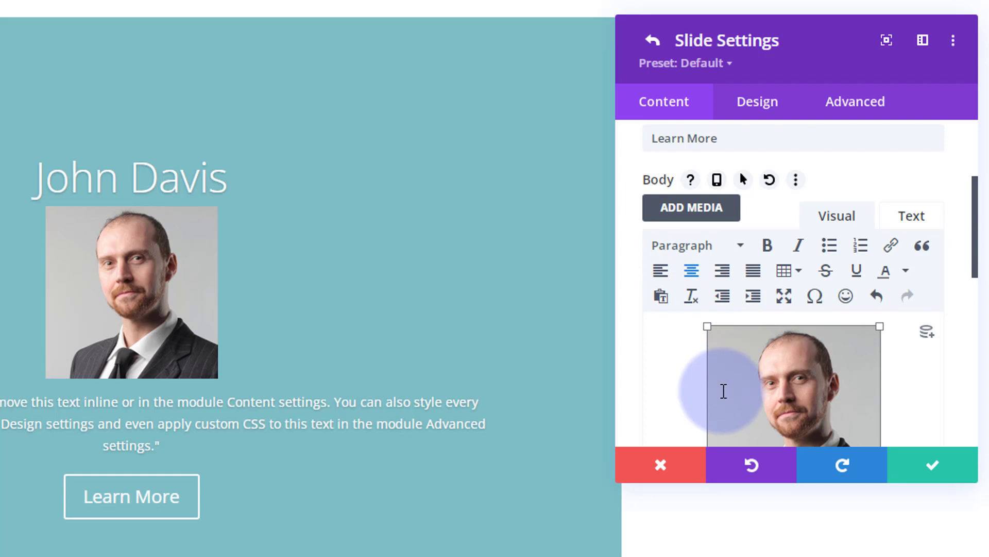
pyautogui.moveTo(796, 62); pyautogui.dragTo(605, 60)
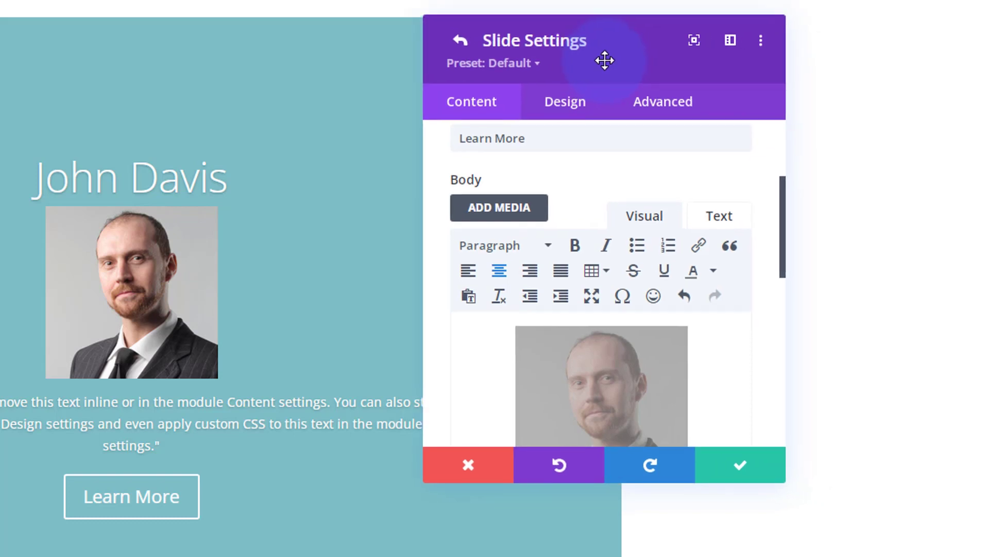
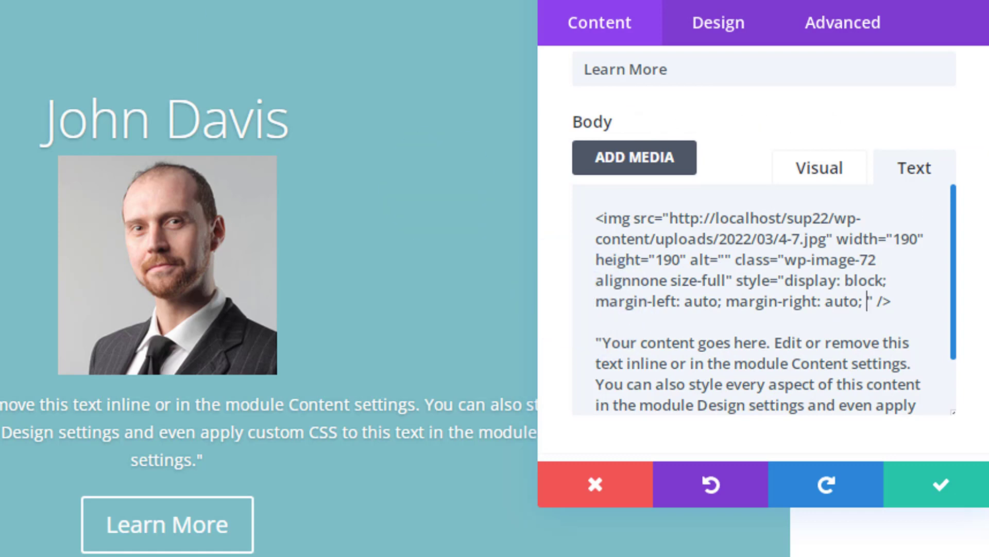
# Give the first slide's photo border-radius:50% and border:2px solid #fff, then check it in Visual view
pyautogui.write('border-radius')
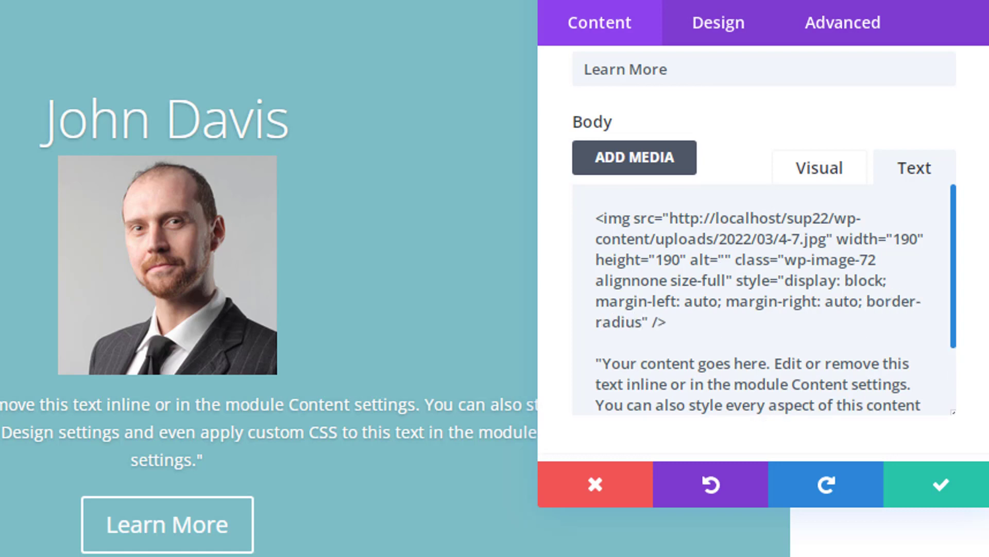
pyautogui.write(':50%')
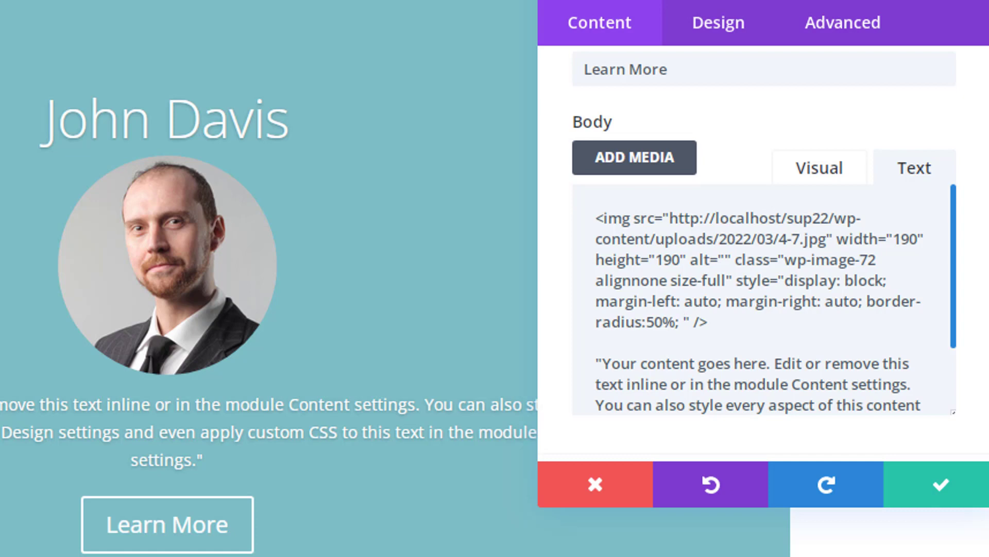
pyautogui.write('border')
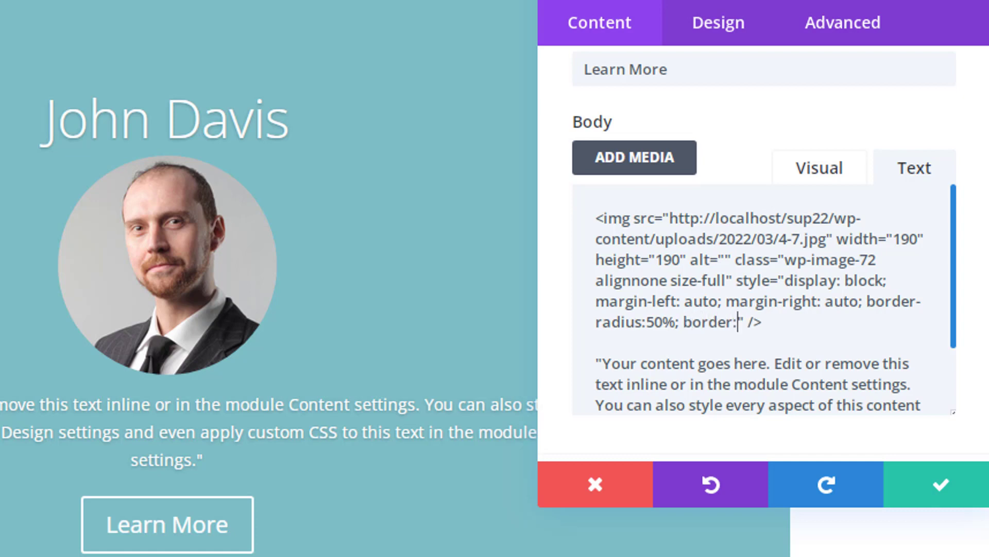
pyautogui.write(':2px solid')
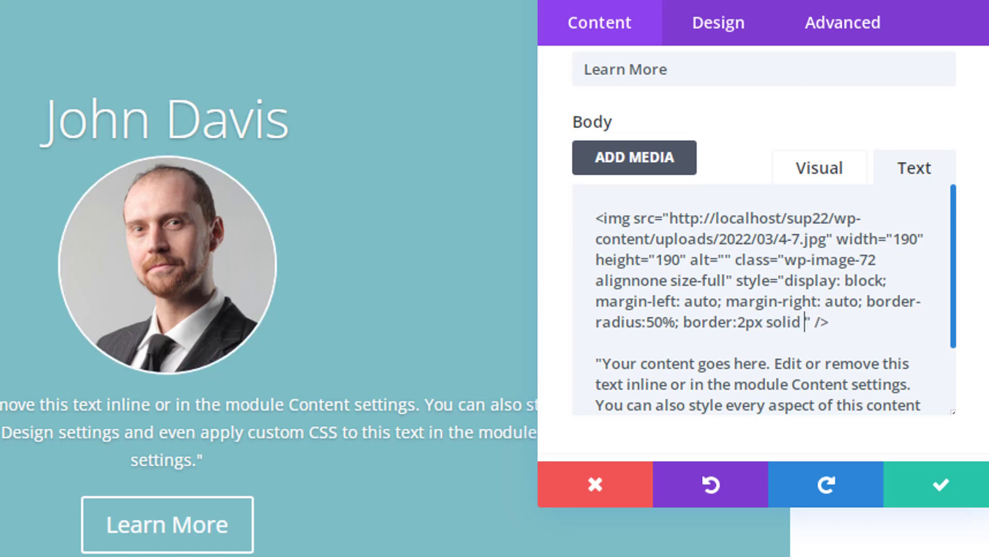
pyautogui.write(' #fff;')
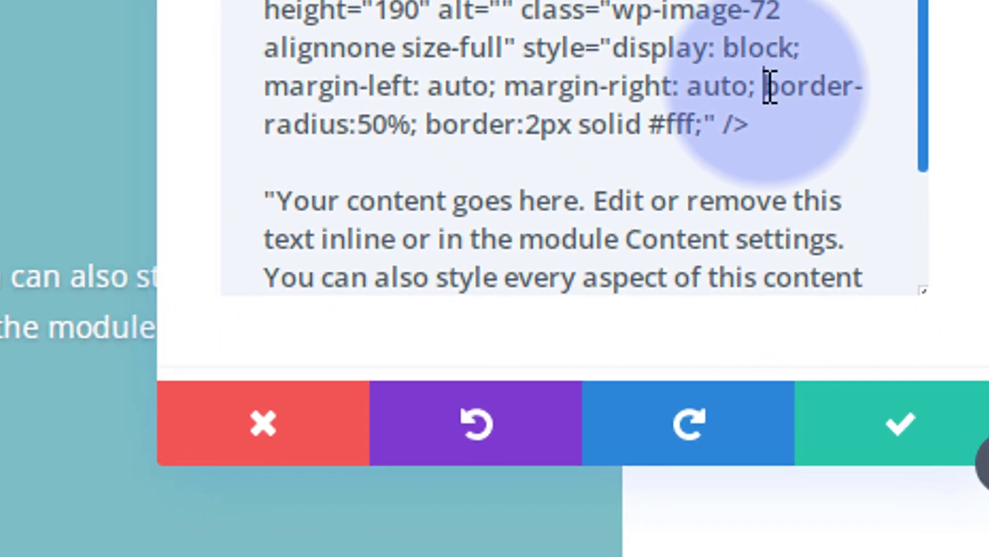
pyautogui.moveTo(770, 86); pyautogui.dragTo(715, 135)
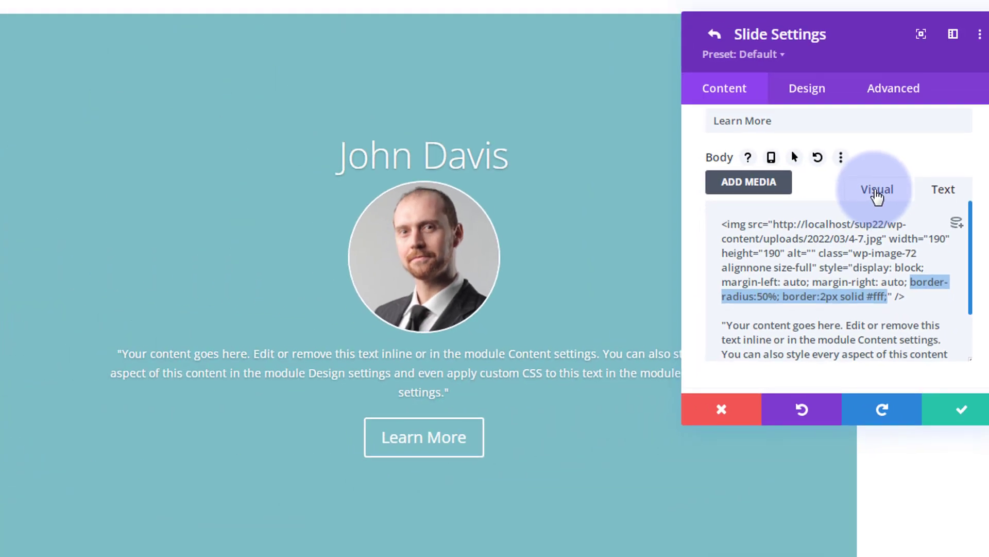
pyautogui.click(877, 195)
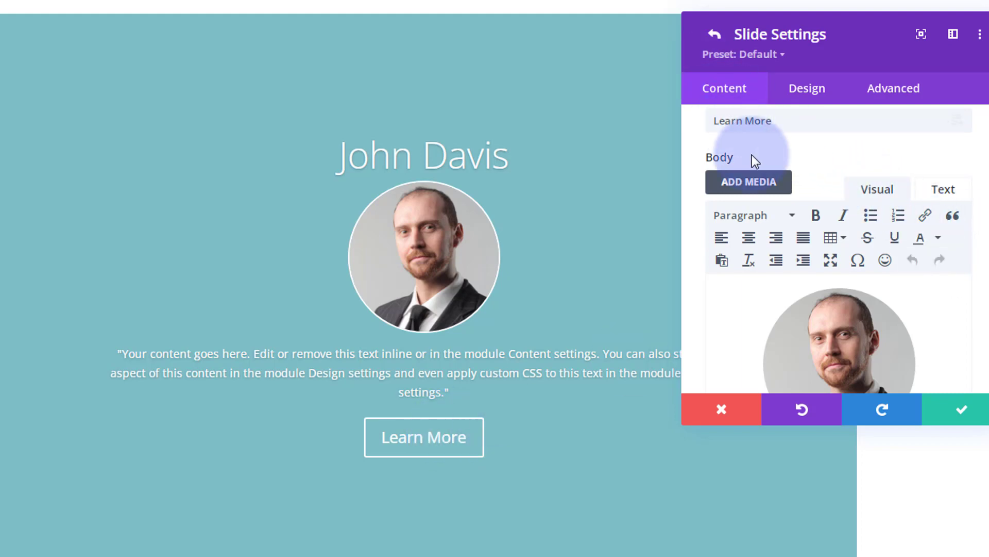
pyautogui.scroll(-10, 752, 154)
pyautogui.scroll(-1, 757, 152)
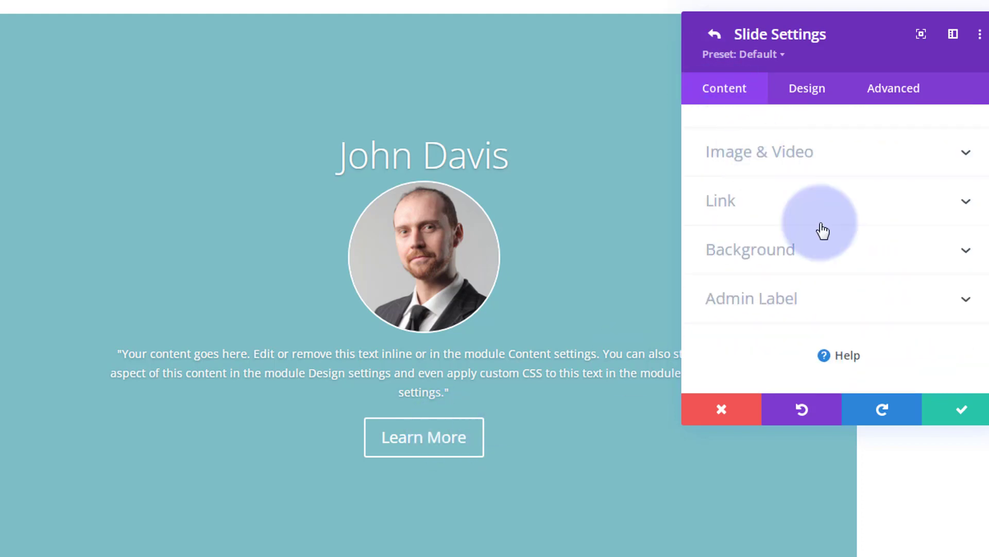
# Add a gradient to the slide background and move the teal stop toward the middle
pyautogui.click(840, 256)
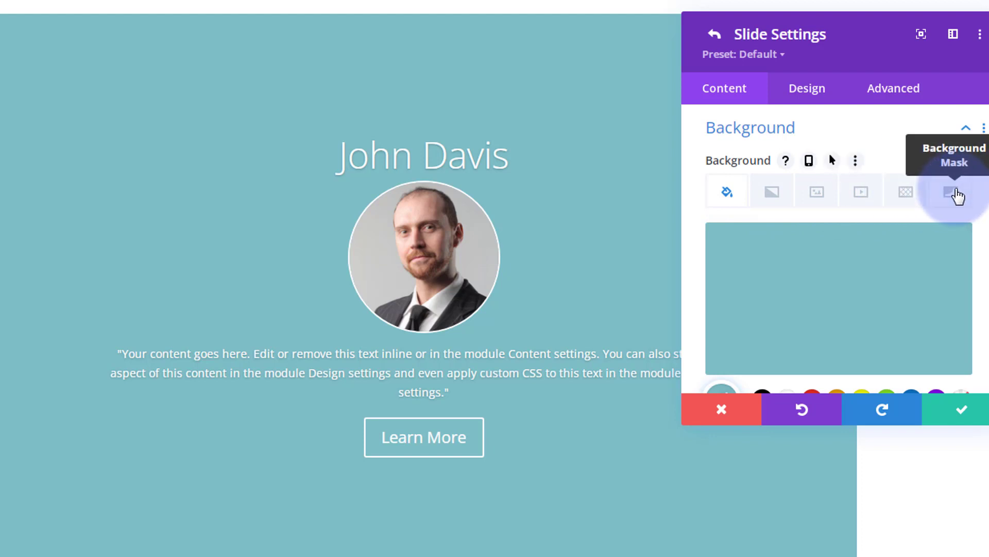
pyautogui.click(771, 194)
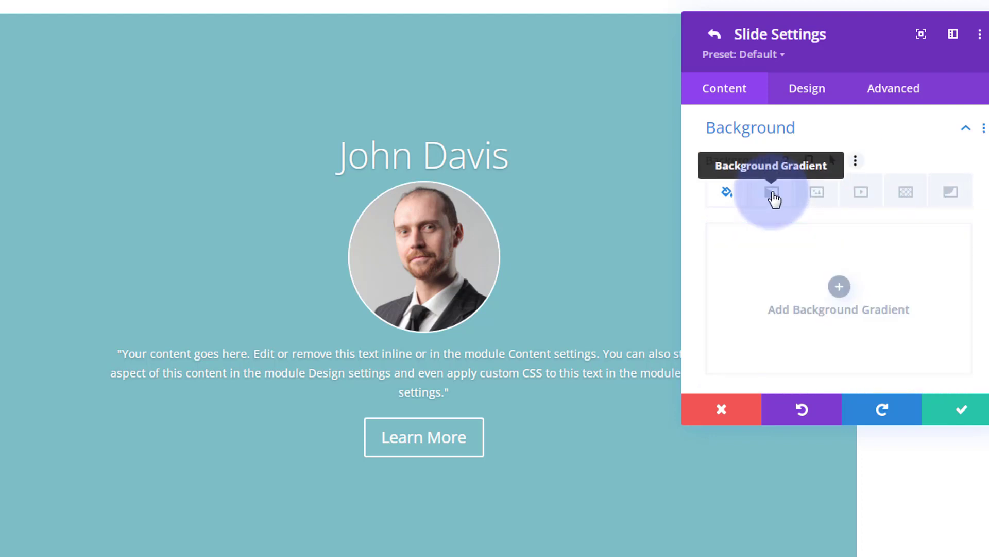
pyautogui.click(838, 286)
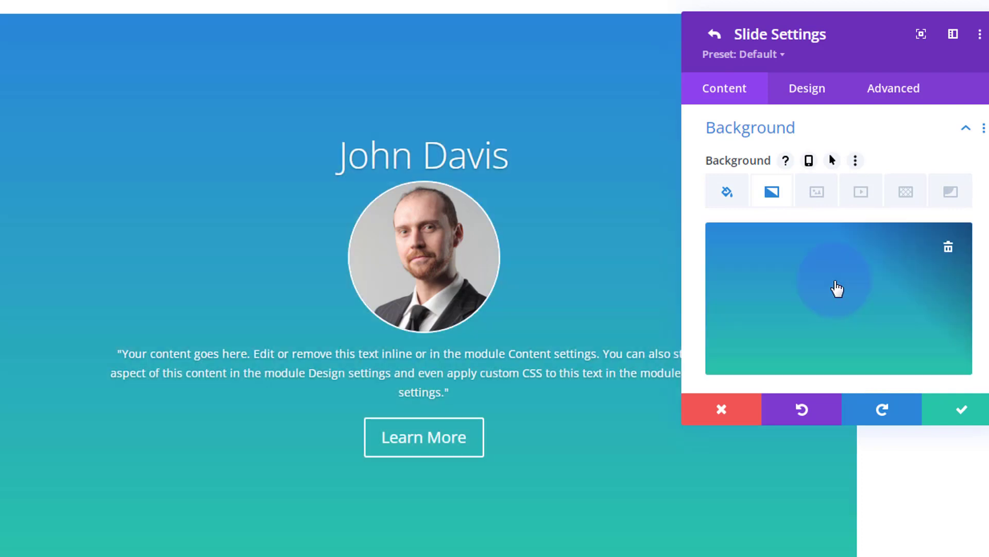
pyautogui.scroll(-3, 834, 296)
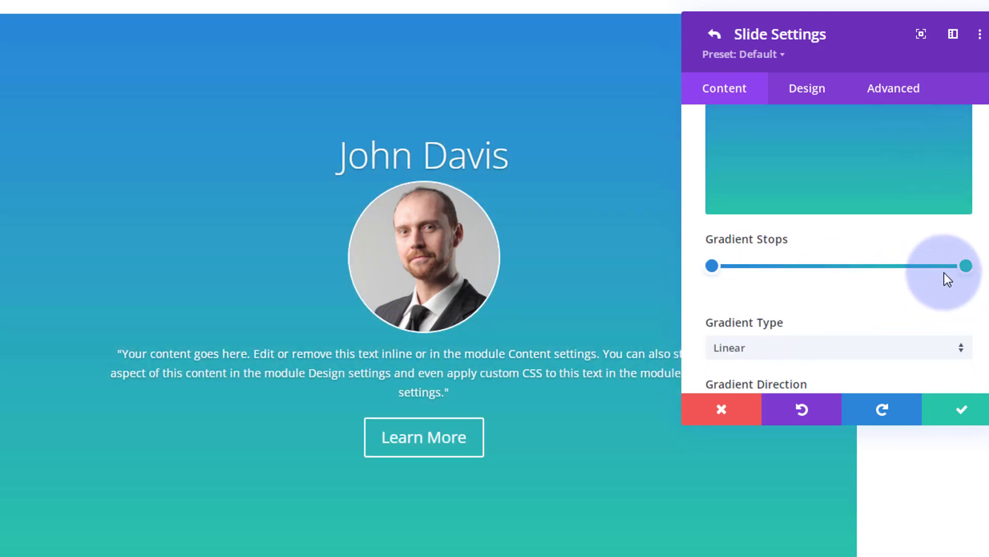
pyautogui.moveTo(965, 265)
pyautogui.moveTo(966, 265); pyautogui.dragTo(839, 266)
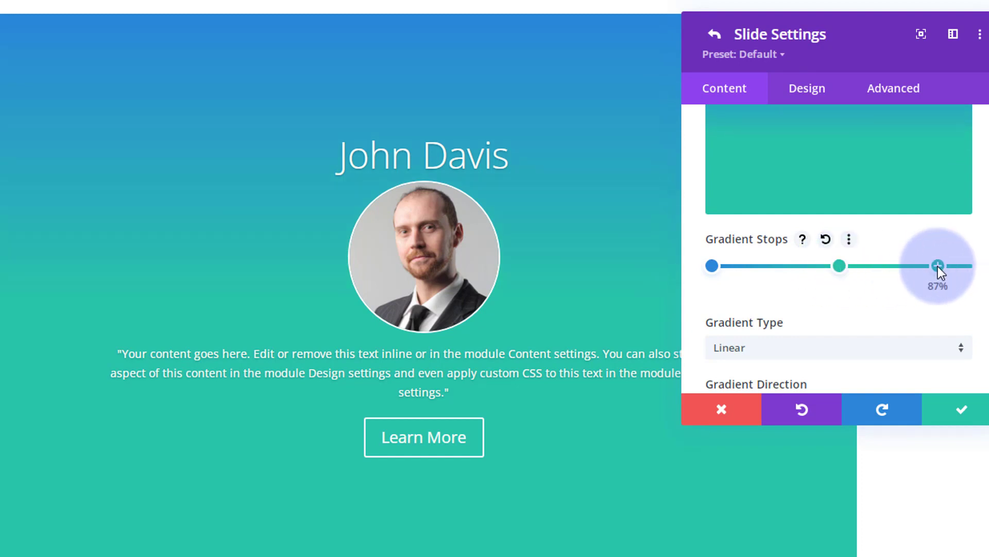
# Add a black stop near the gradient's end and recolour the first stop blue #0c71c3
pyautogui.click(938, 266)
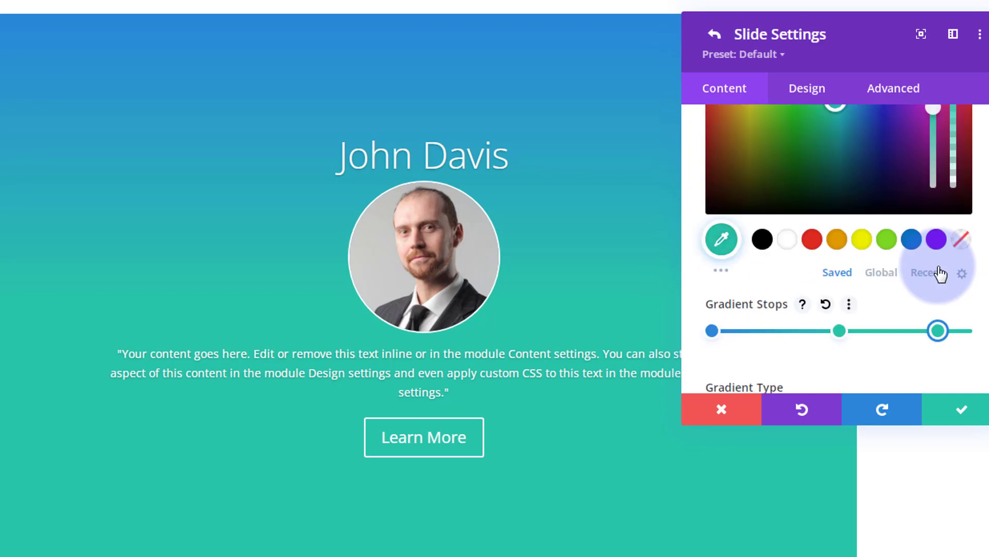
pyautogui.click(762, 240)
pyautogui.moveTo(938, 330); pyautogui.dragTo(977, 332)
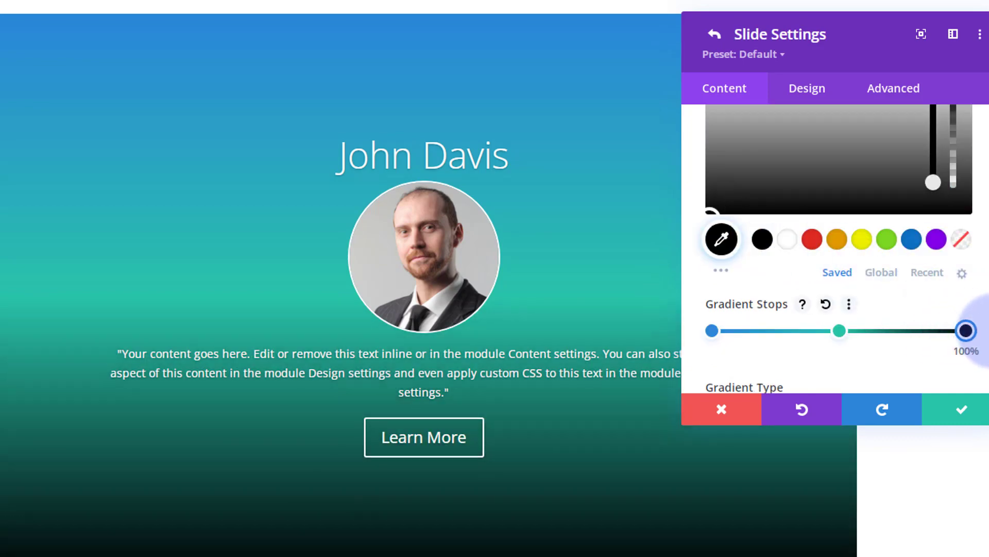
pyautogui.click(712, 331)
pyautogui.click(910, 247)
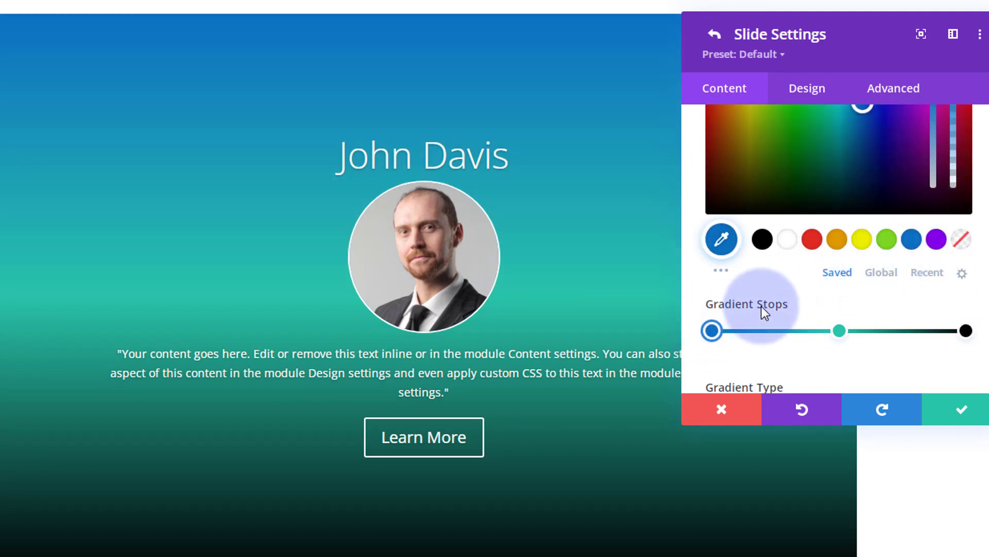
pyautogui.scroll(2, 737, 276)
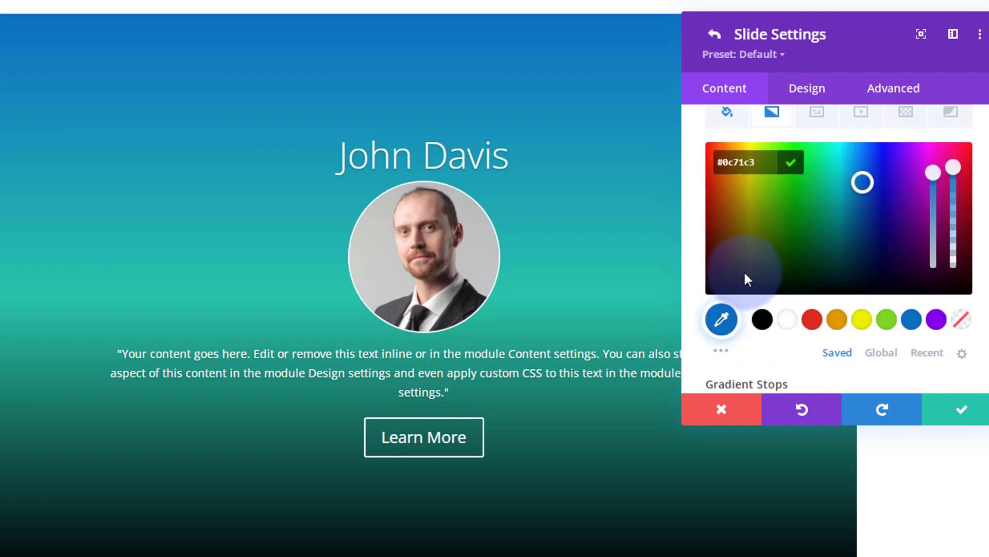
pyautogui.scroll(2, 746, 276)
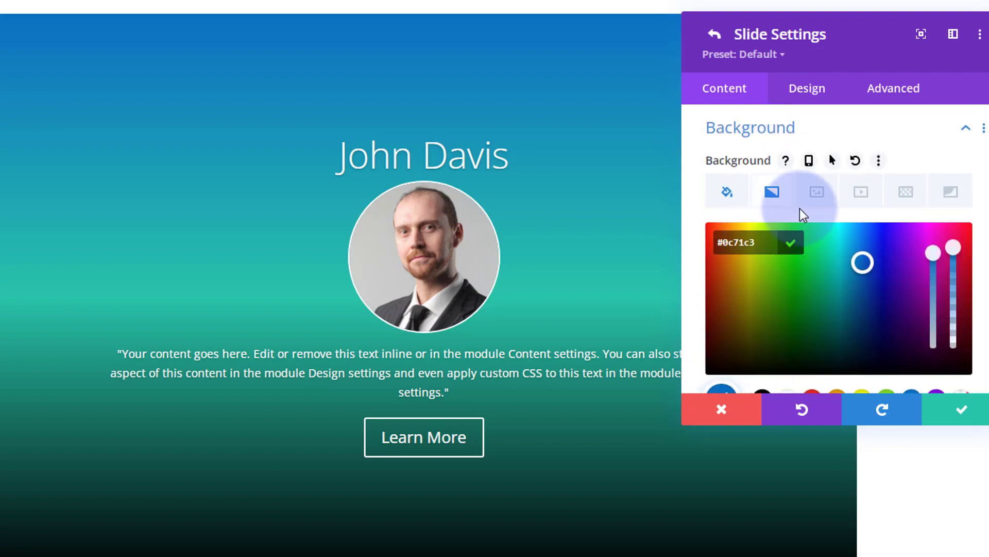
pyautogui.click(904, 200)
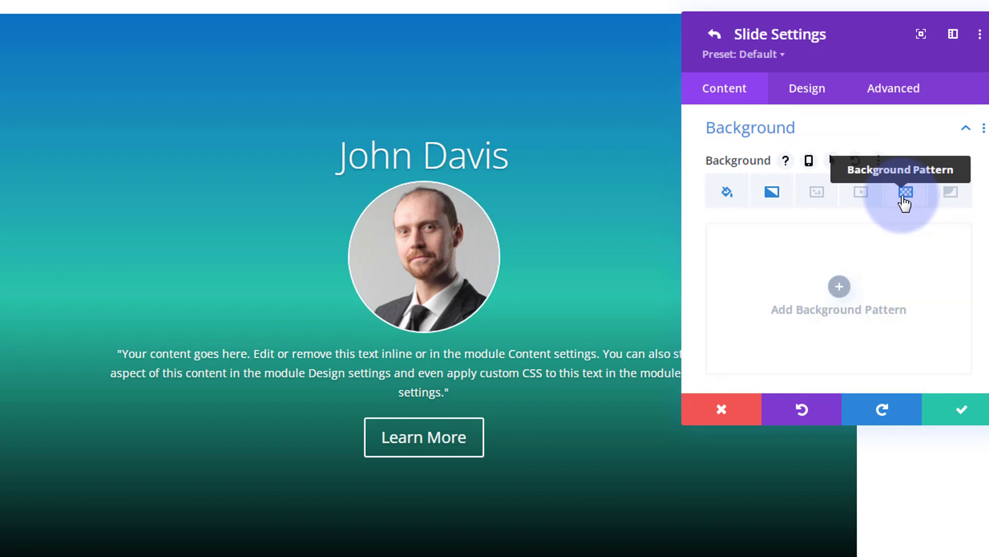
# Overlay a white Scallops background pattern on the slide at low opacity
pyautogui.click(838, 283)
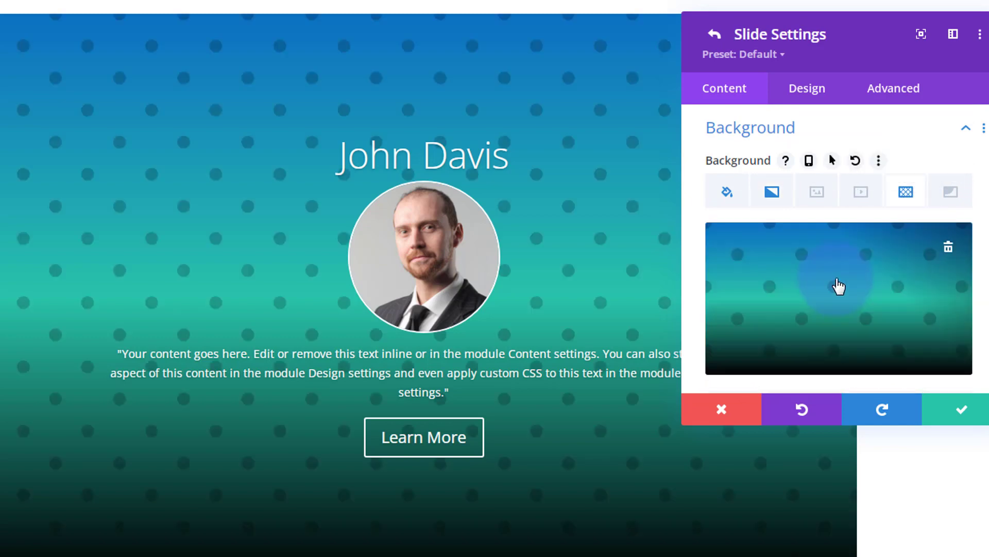
pyautogui.scroll(-3, 790, 287)
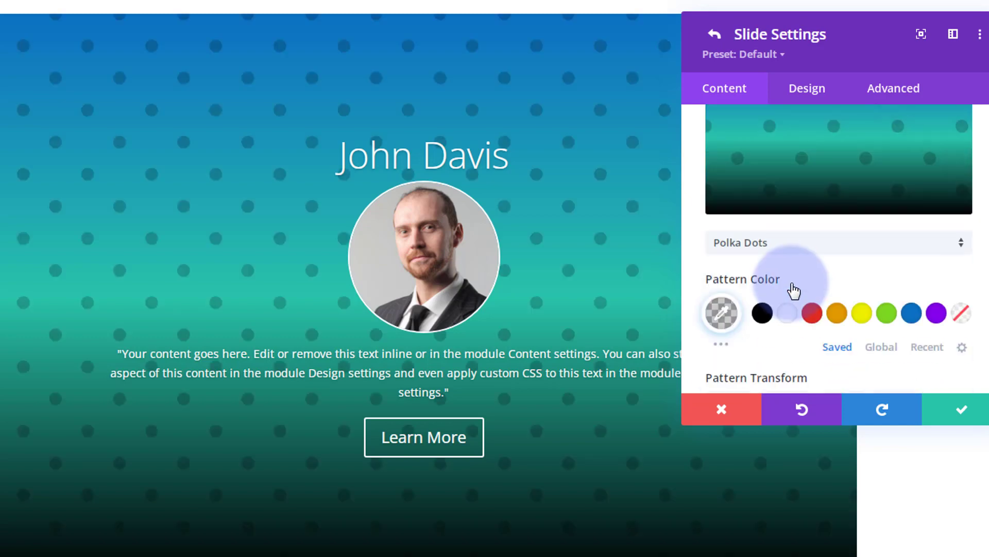
pyautogui.click(795, 246)
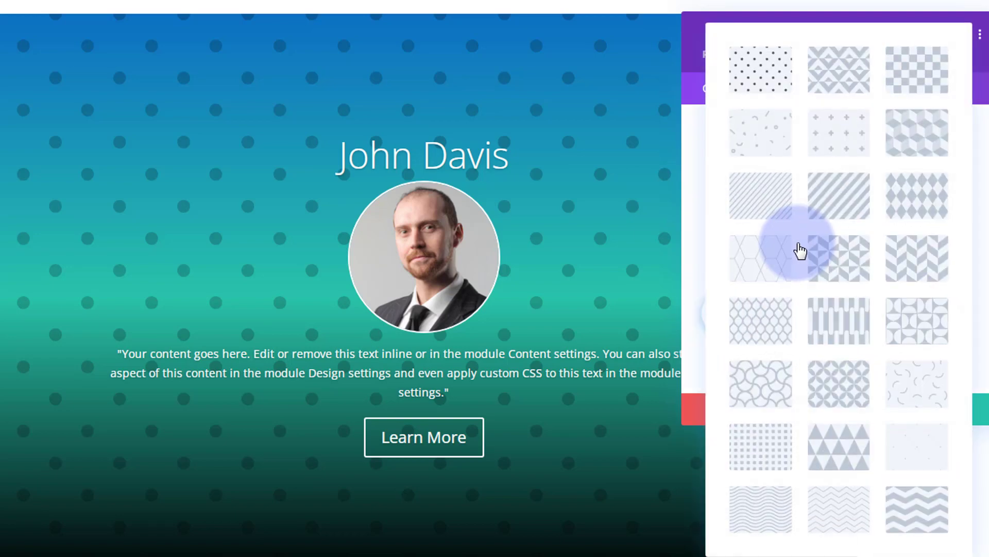
pyautogui.click(763, 384)
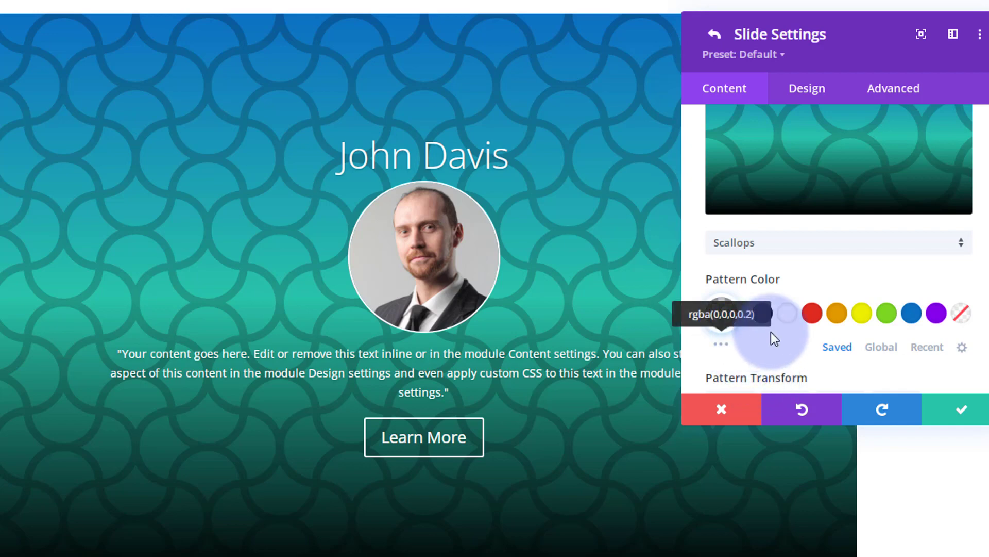
pyautogui.click(789, 314)
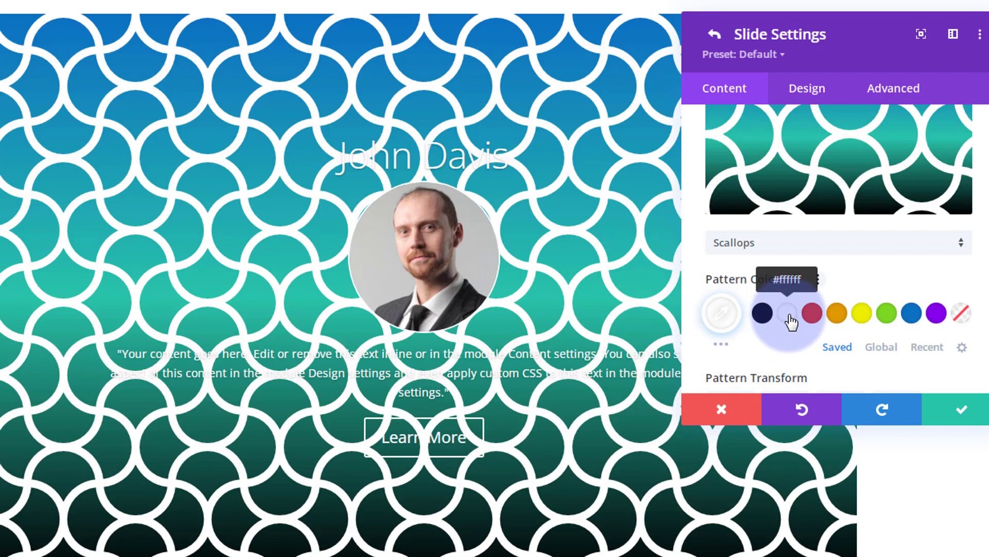
pyautogui.click(721, 313)
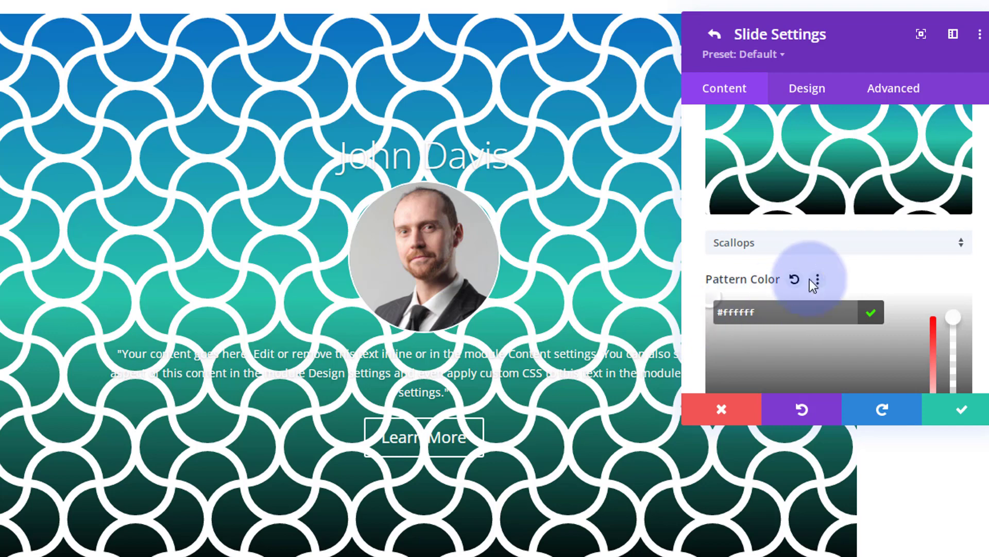
pyautogui.scroll(-1, 814, 282)
pyautogui.scroll(-1, 817, 282)
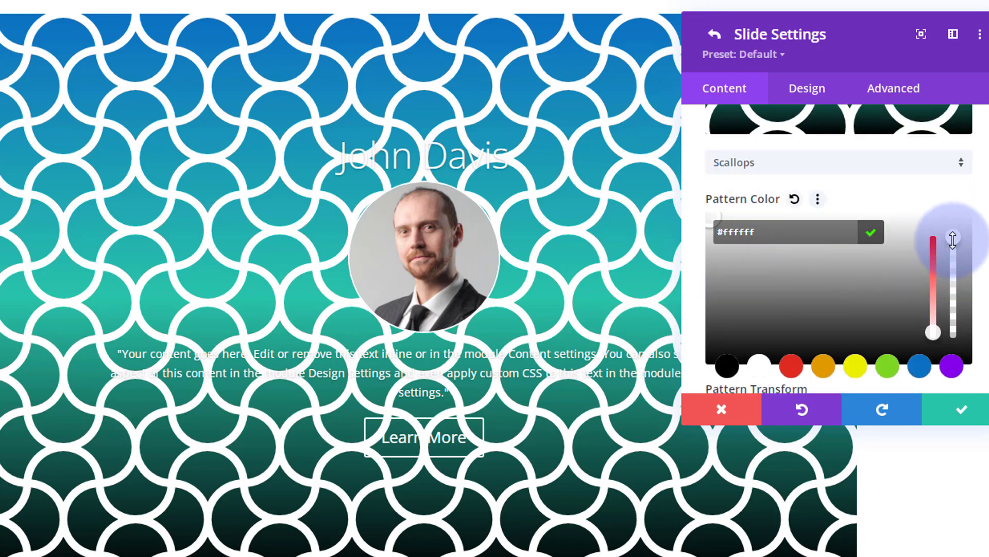
pyautogui.moveTo(957, 277); pyautogui.dragTo(956, 325)
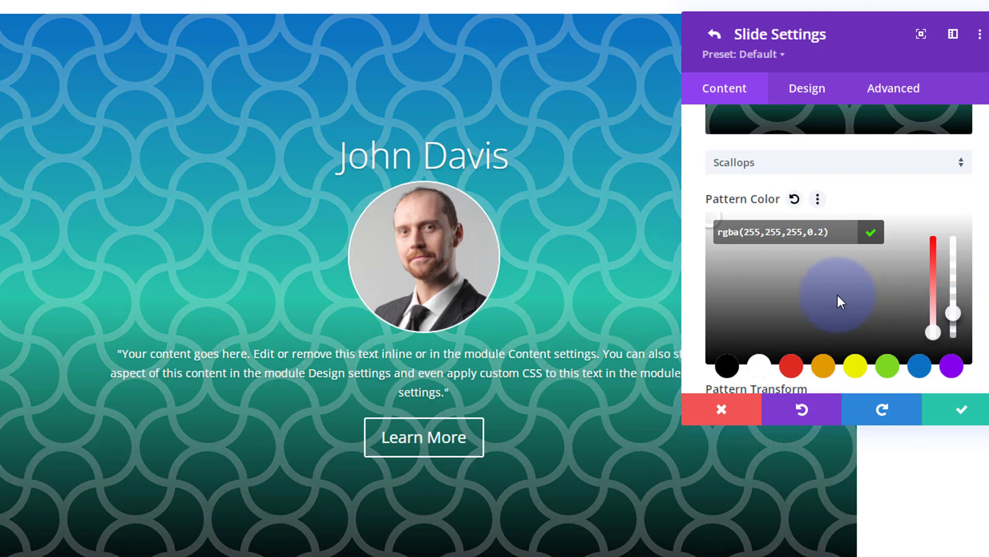
# Set the pattern size to Custom Size with a 30px pattern width
pyautogui.scroll(-2, 837, 293)
pyautogui.scroll(-2, 837, 296)
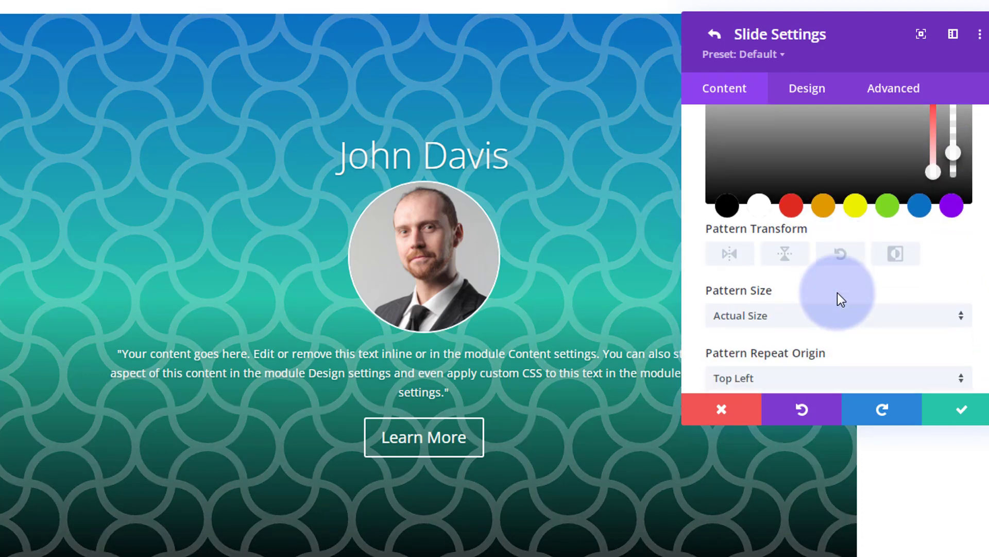
pyautogui.scroll(-2, 840, 295)
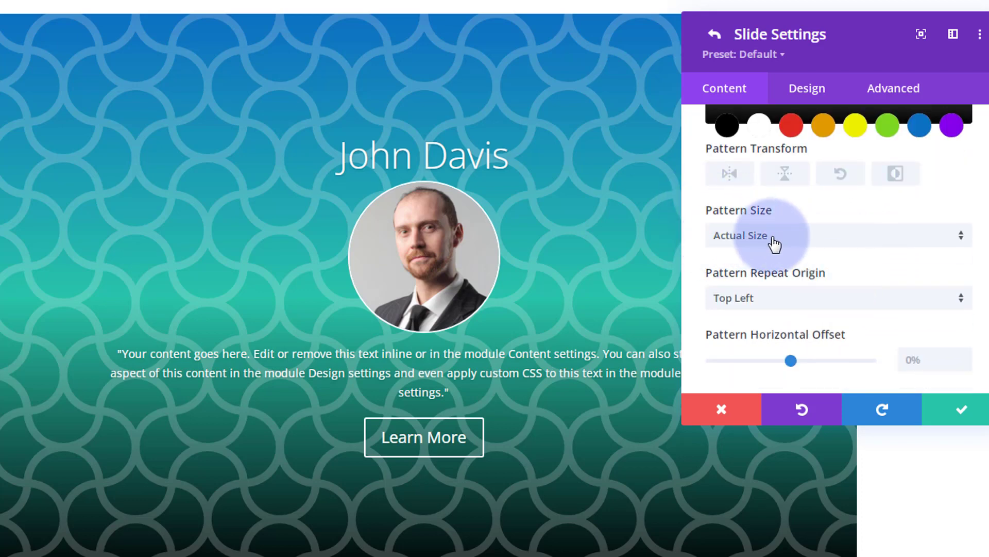
pyautogui.scroll(-2, 797, 236)
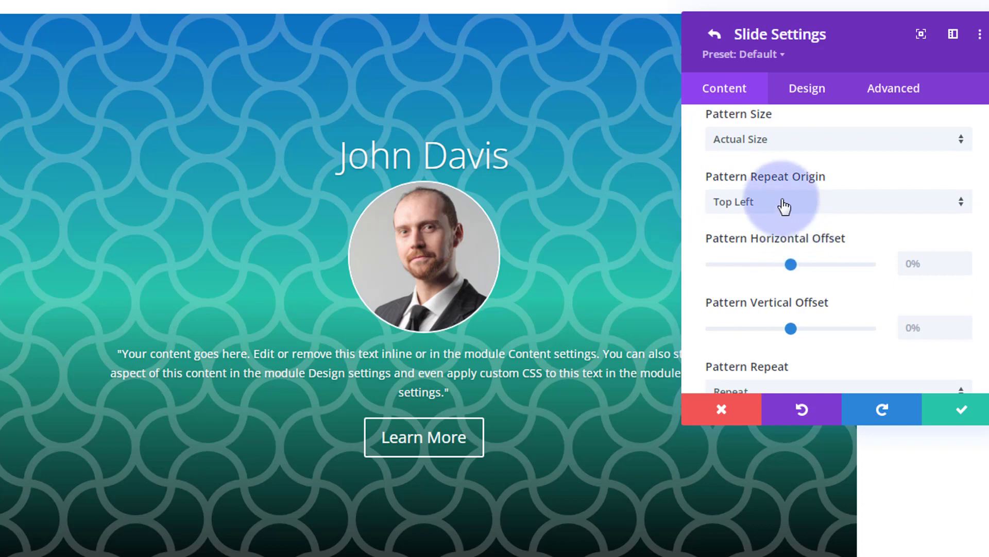
pyautogui.click(768, 144)
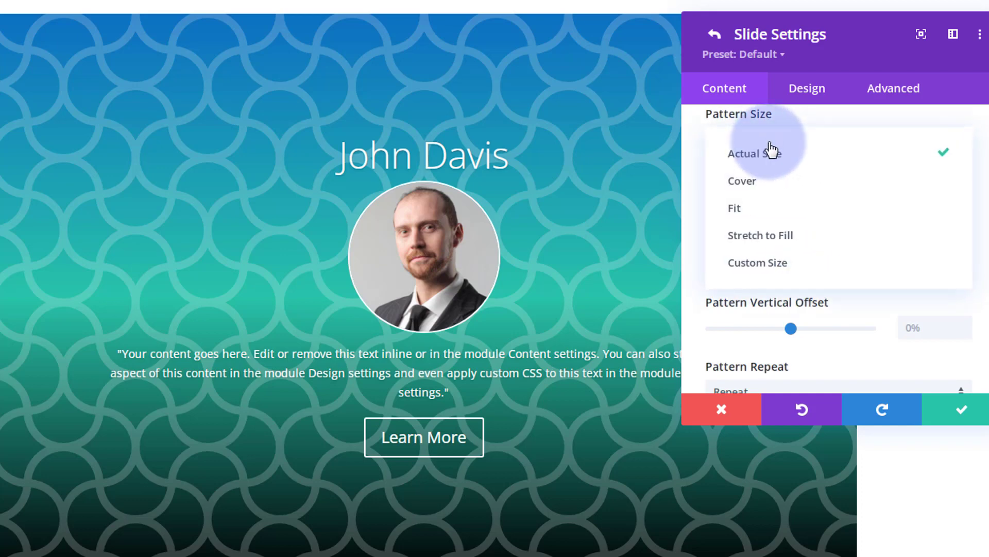
pyautogui.click(768, 264)
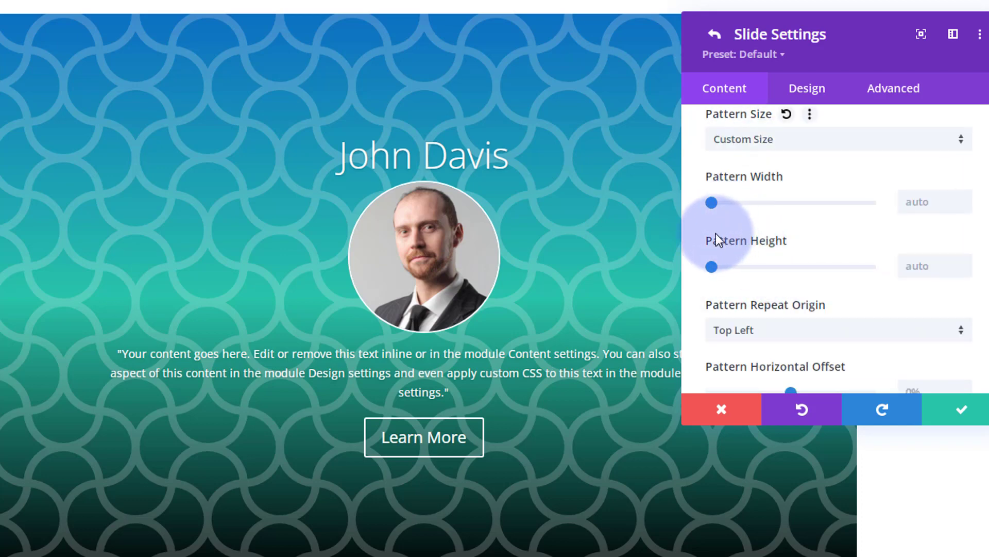
pyautogui.click(916, 201)
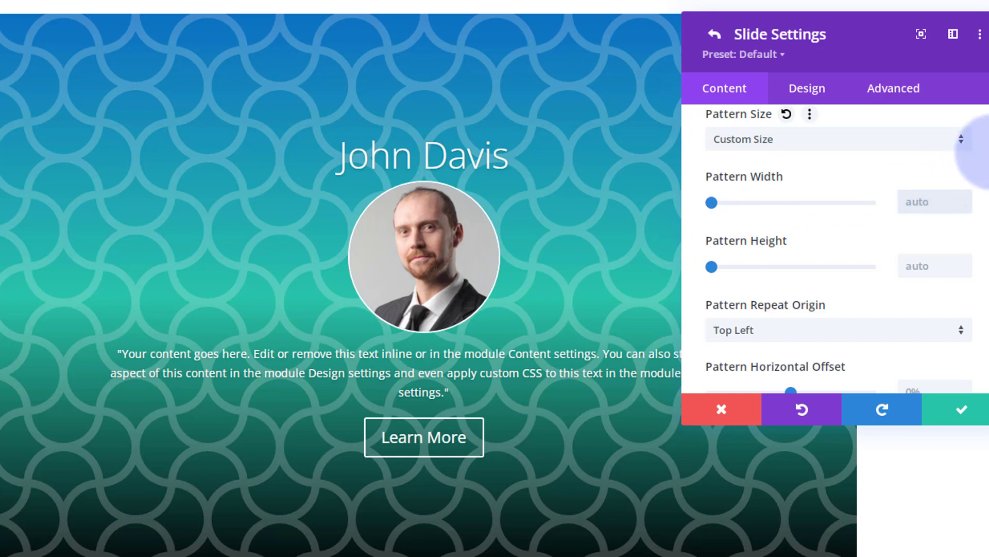
pyautogui.write('30px')
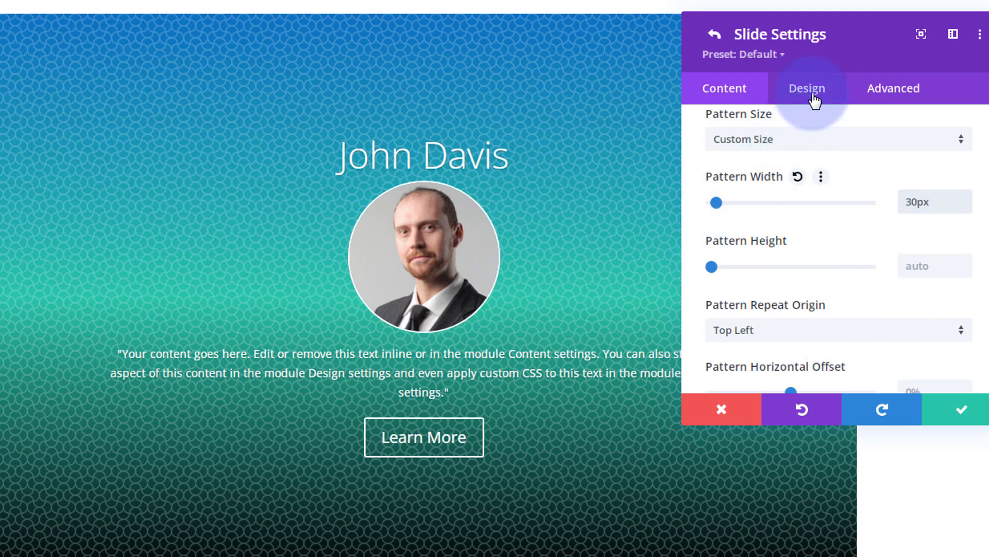
# Look through the slide's Design tab Overlay and Navigation options
pyautogui.click(808, 89)
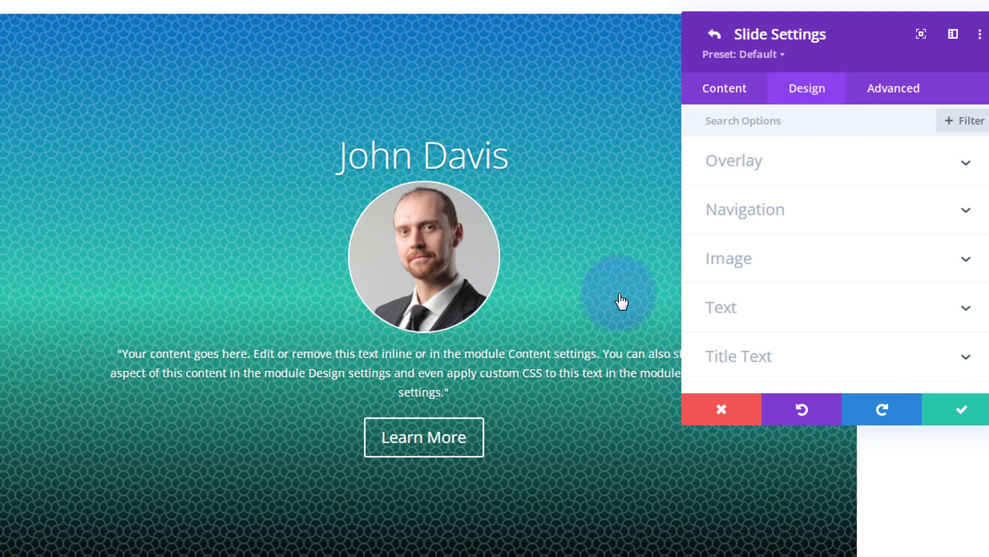
pyautogui.click(805, 173)
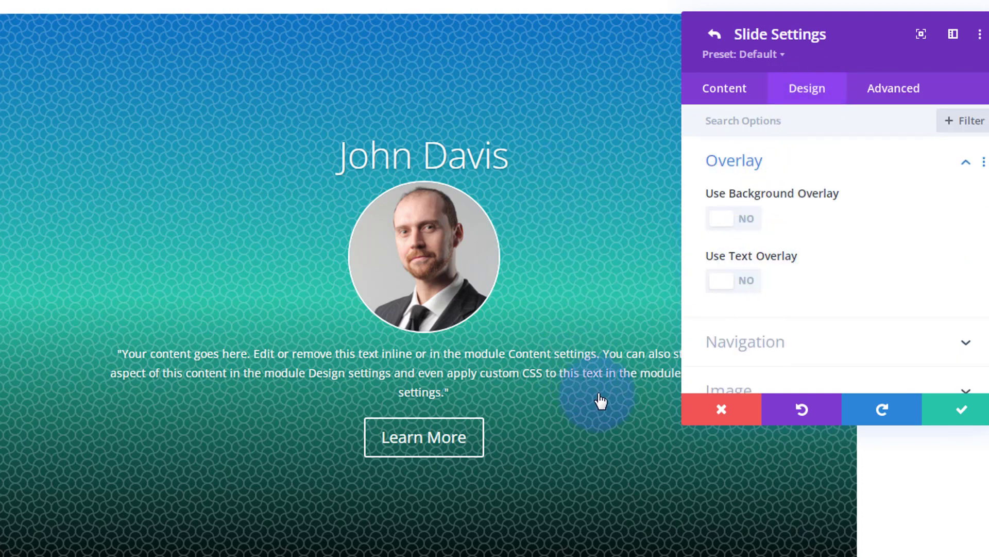
pyautogui.scroll(-3, 839, 287)
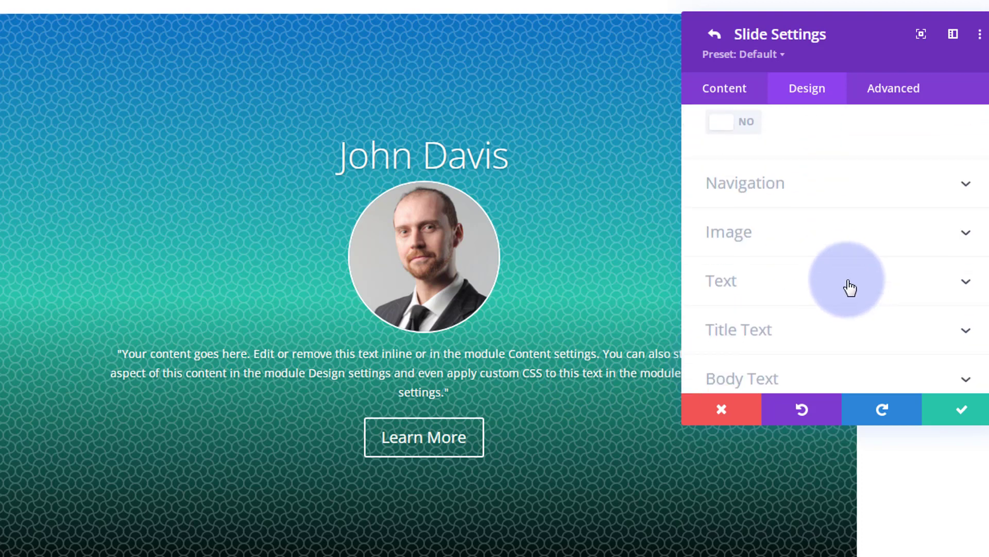
pyautogui.scroll(3, 848, 287)
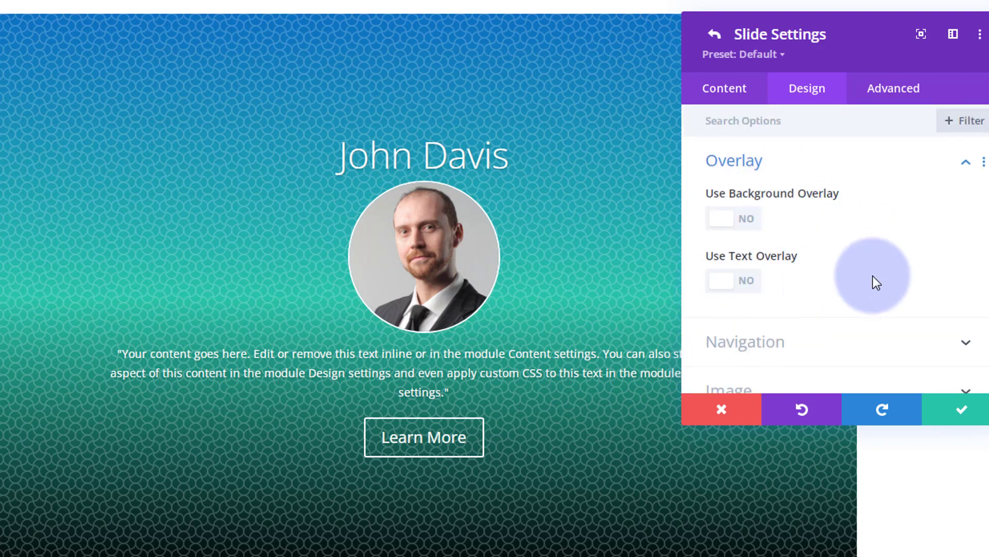
pyautogui.scroll(-1, 876, 279)
pyautogui.scroll(-1, 871, 281)
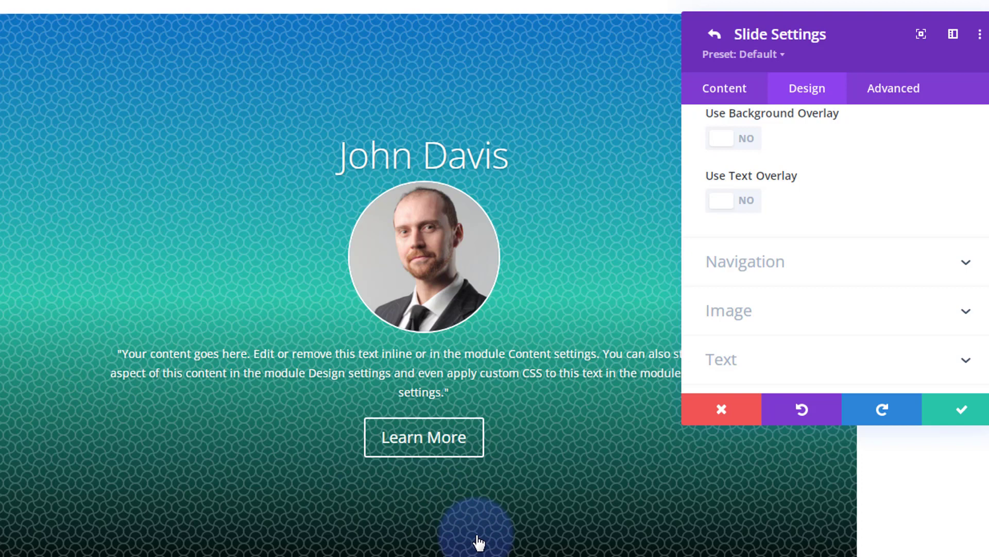
pyautogui.click(838, 268)
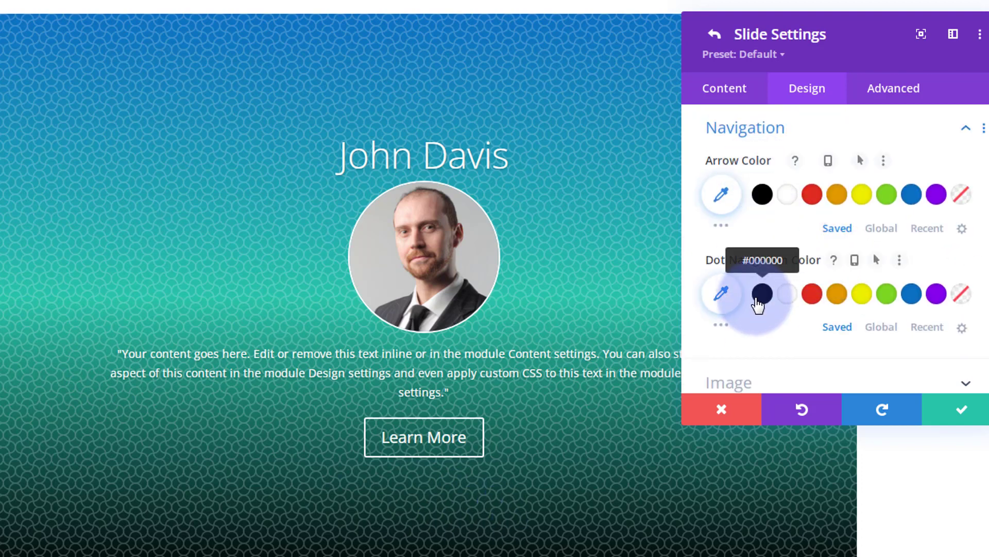
pyautogui.scroll(-3, 756, 298)
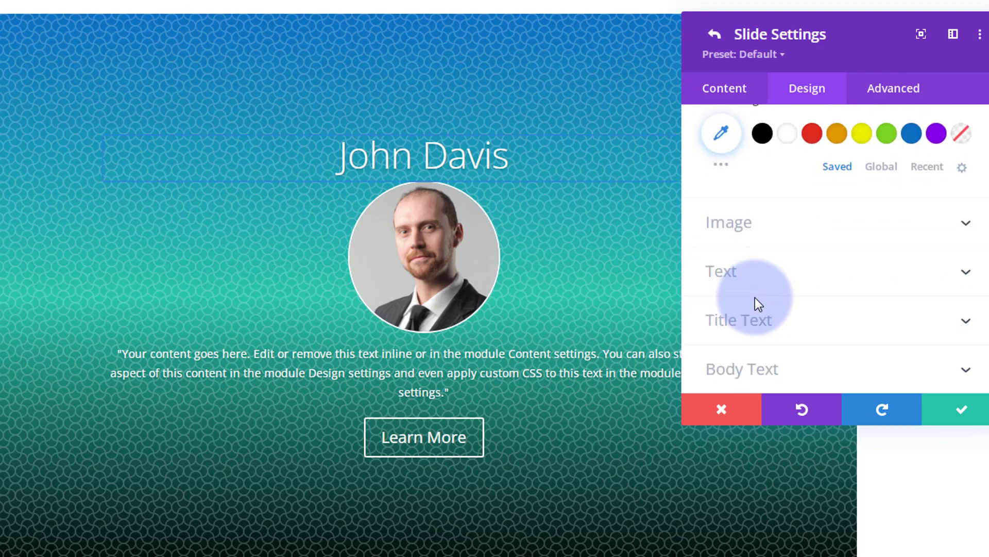
# Try left text alignment, keep the slide text centred, and expand Title Text
pyautogui.click(780, 279)
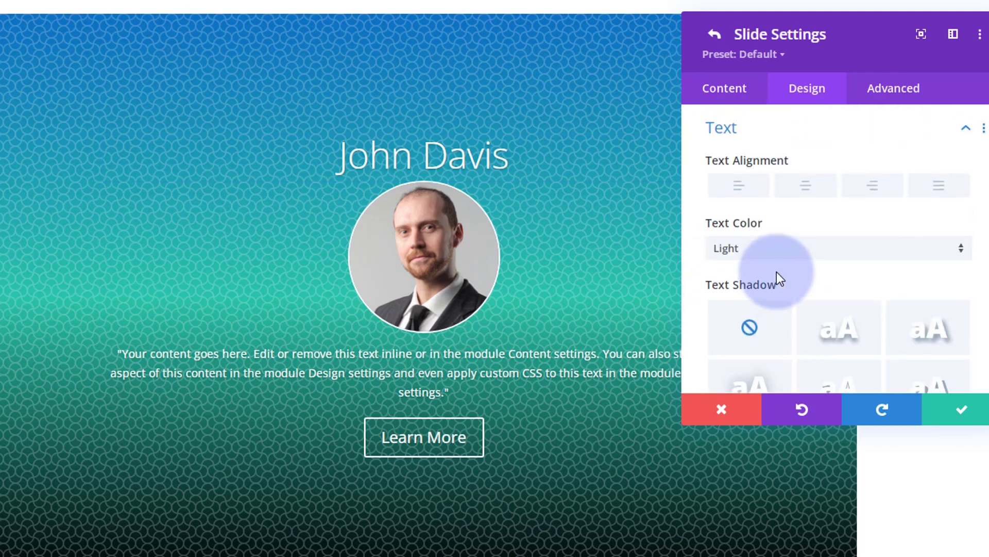
pyautogui.click(737, 188)
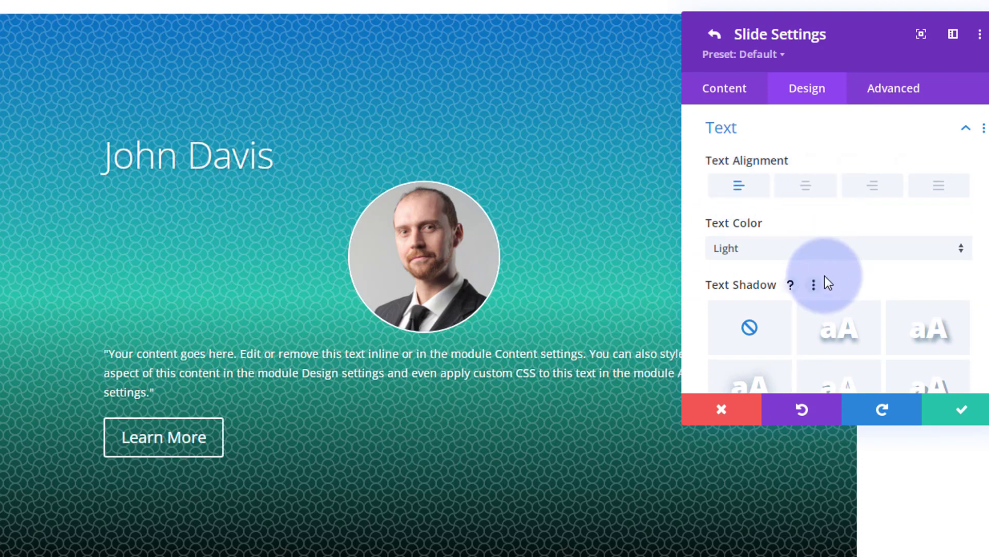
pyautogui.click(804, 192)
pyautogui.scroll(-8, 802, 201)
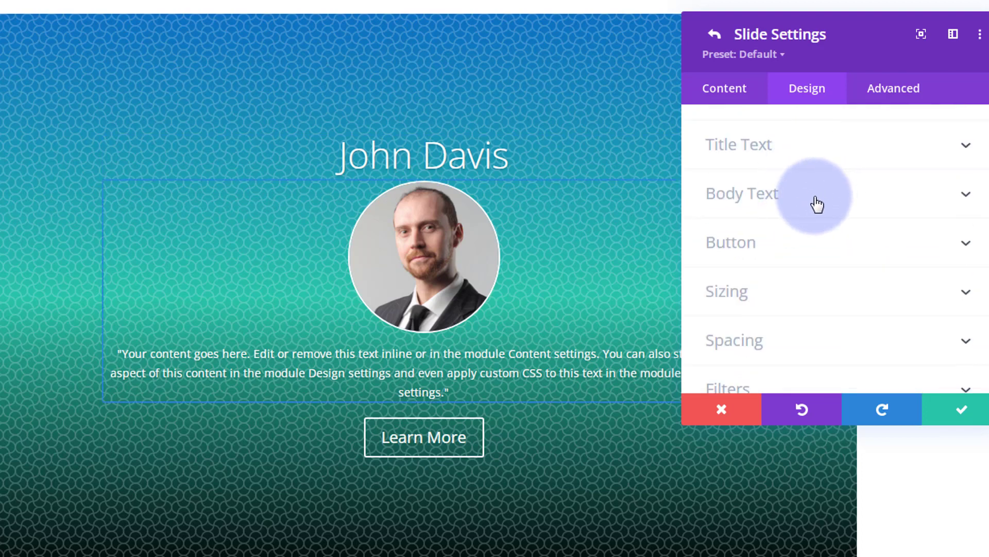
pyautogui.click(815, 160)
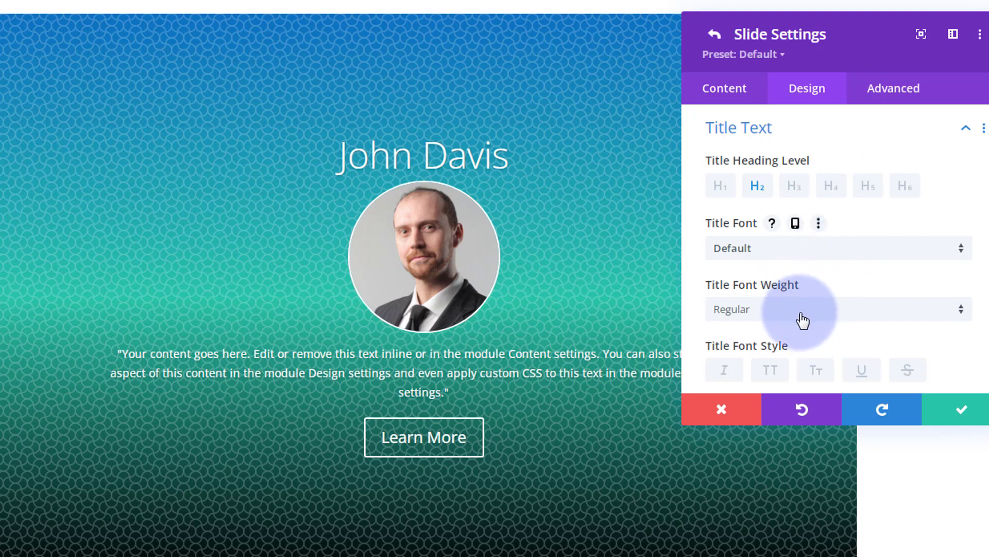
# Leave the title font as Default and set Title Font Weight to Semi Bold
pyautogui.click(792, 253)
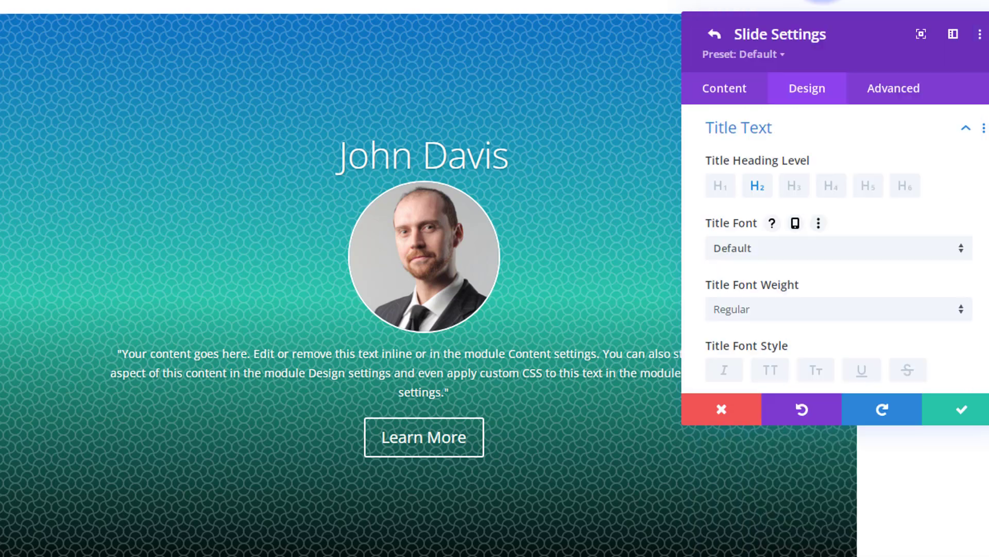
pyautogui.scroll(-3, 813, 258)
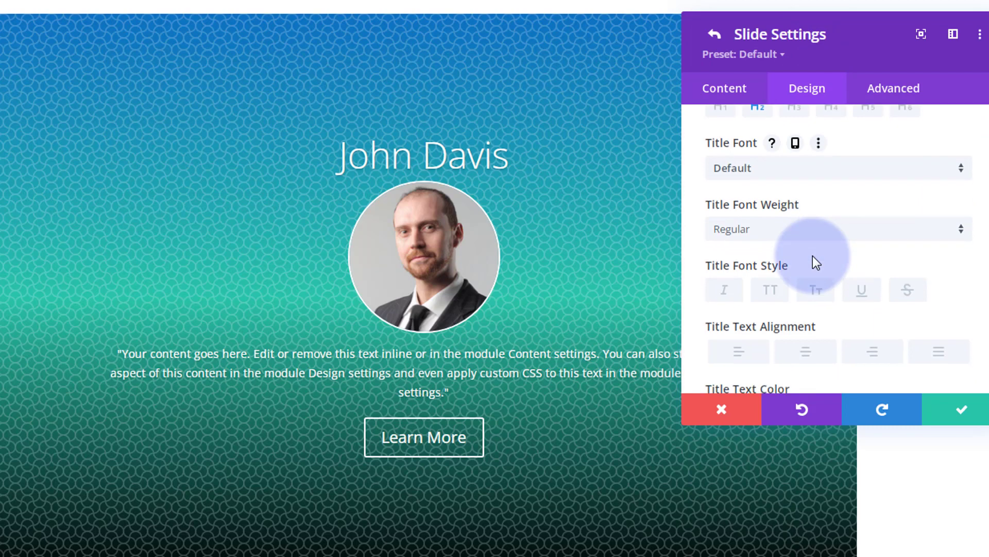
pyautogui.click(802, 233)
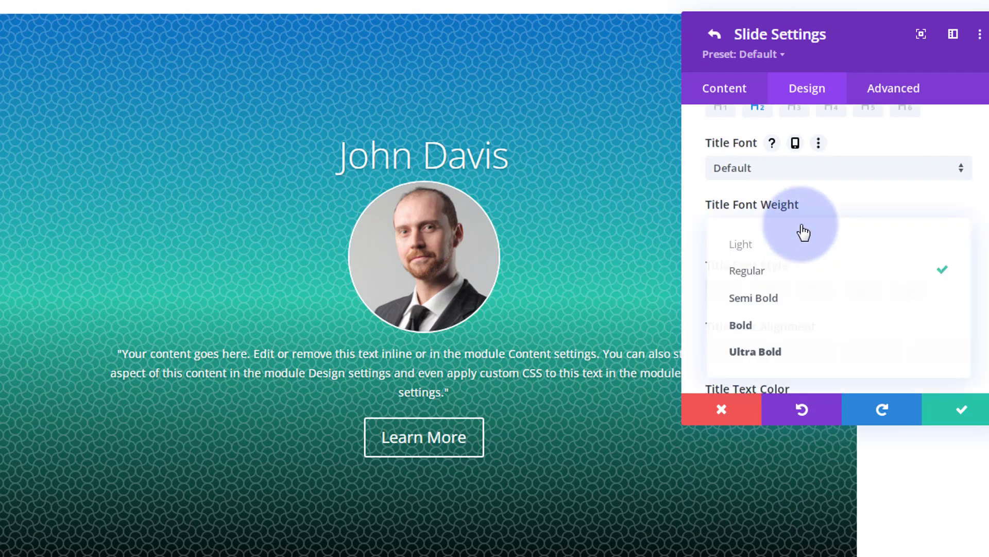
pyautogui.click(761, 298)
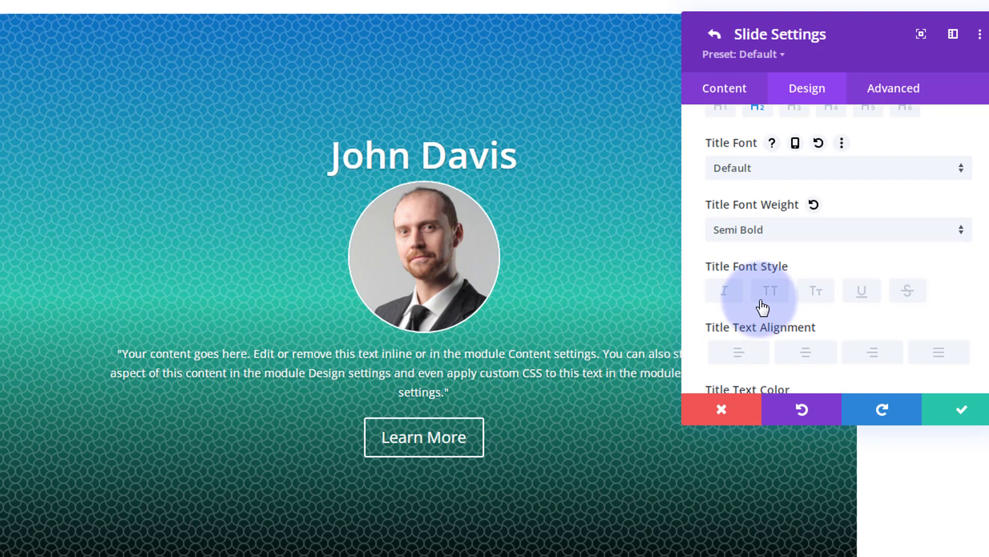
pyautogui.scroll(-10, 761, 307)
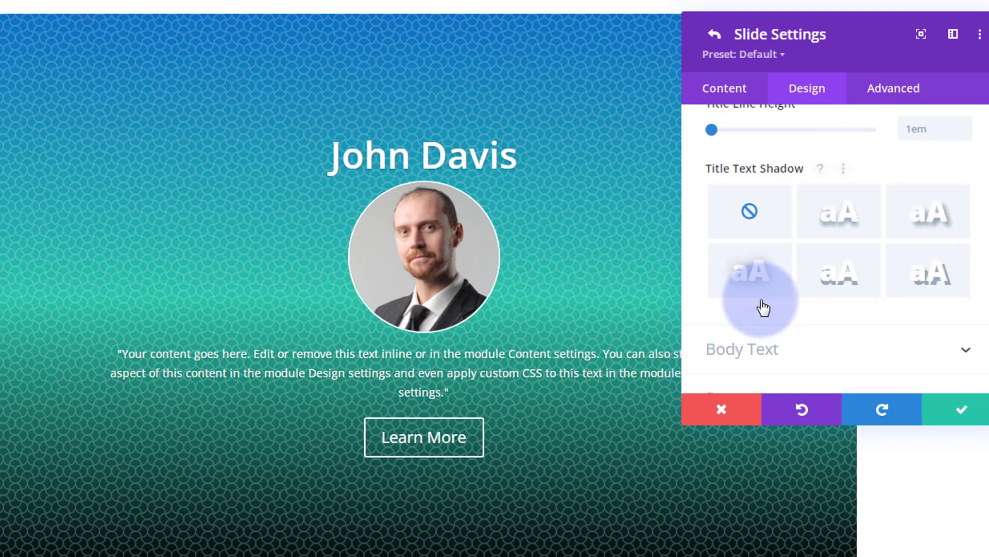
pyautogui.scroll(-1, 764, 308)
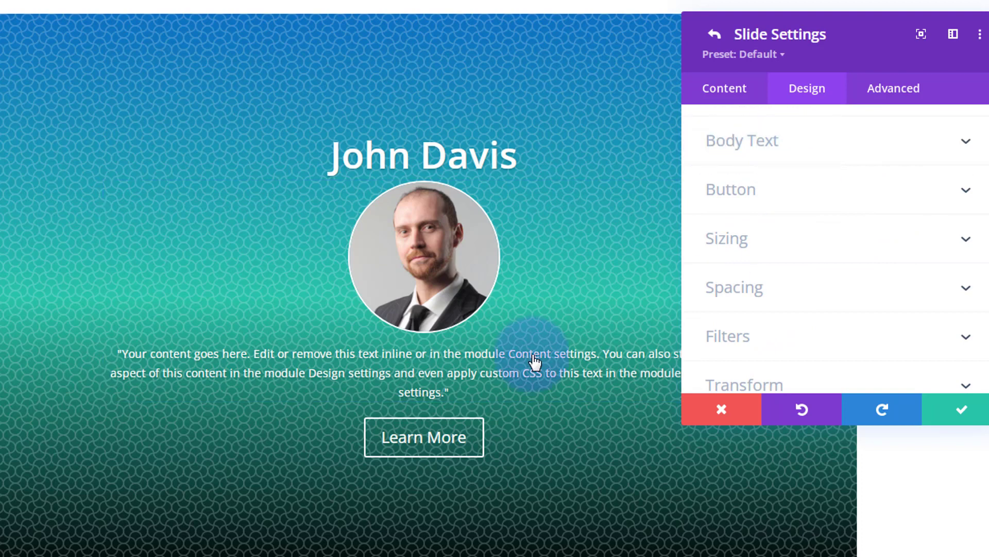
# Set the slide's body text size to 18px
pyautogui.click(845, 155)
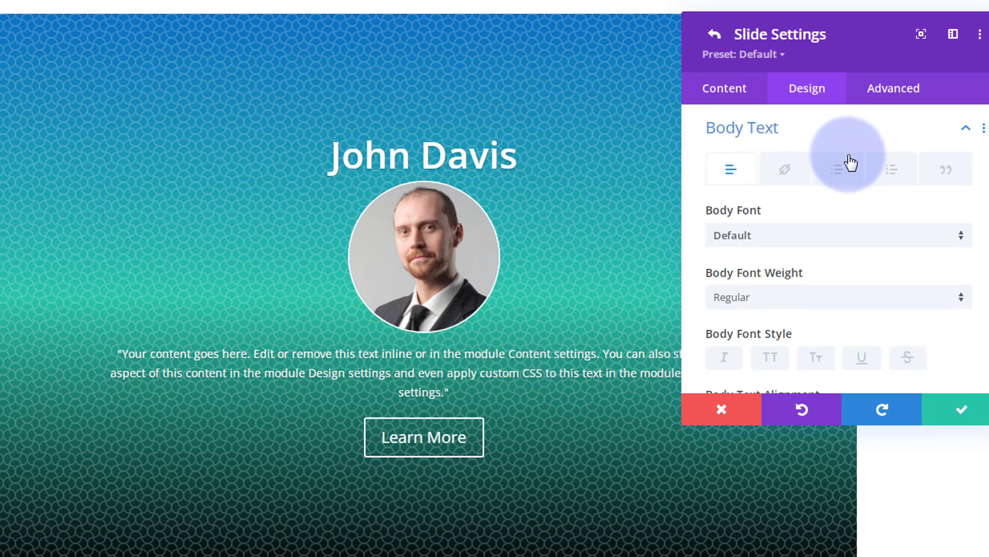
pyautogui.scroll(-3, 861, 236)
pyautogui.scroll(-3, 868, 232)
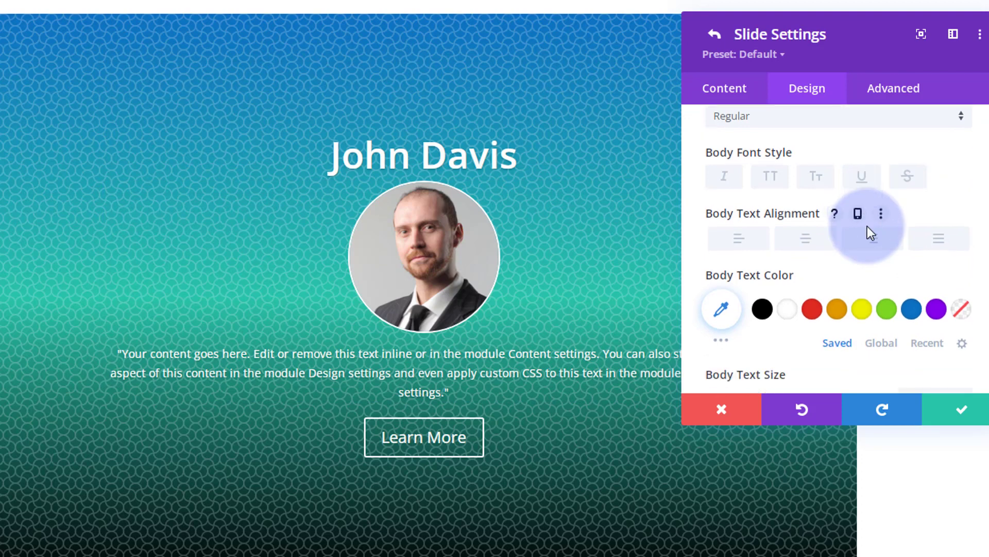
pyautogui.click(919, 261)
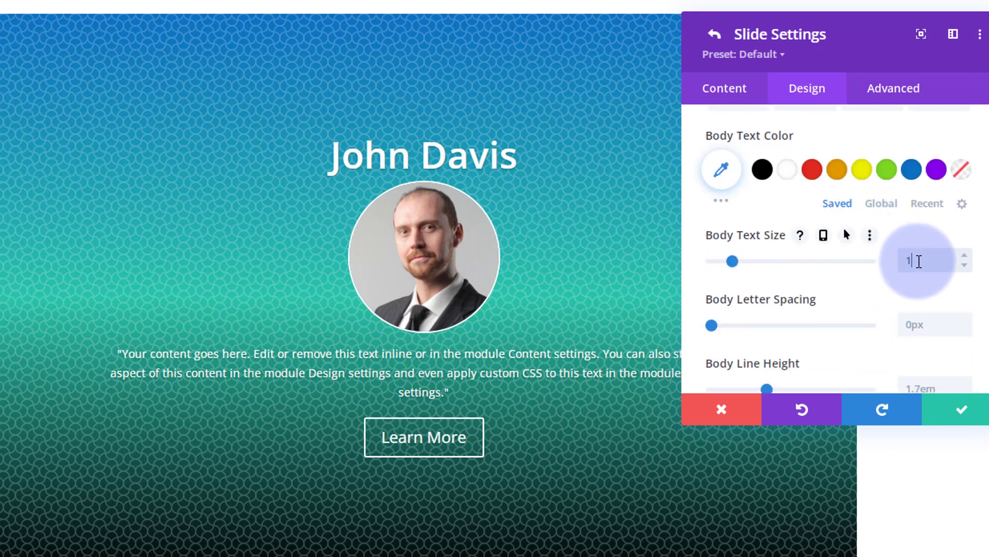
pyautogui.write('18px')
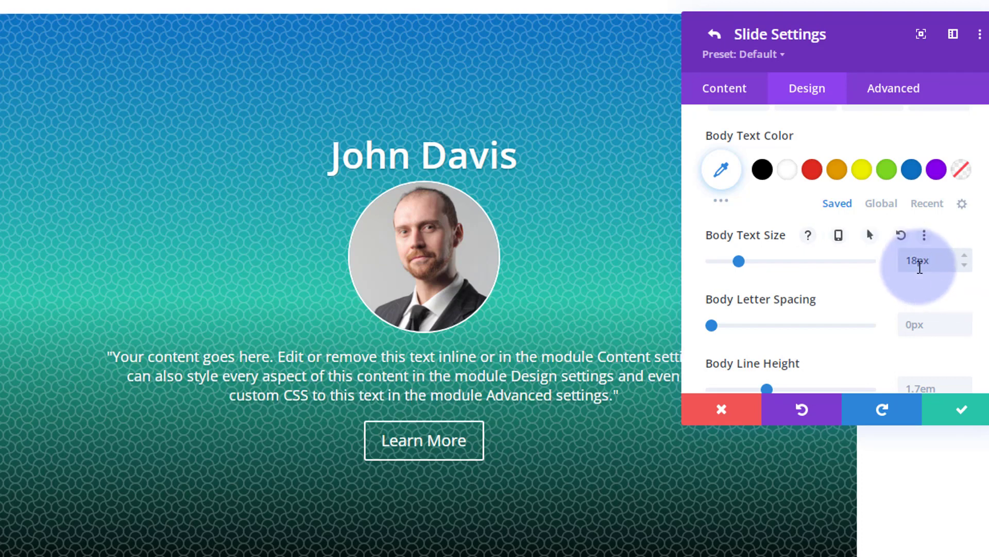
pyautogui.click(966, 254)
pyautogui.click(963, 265)
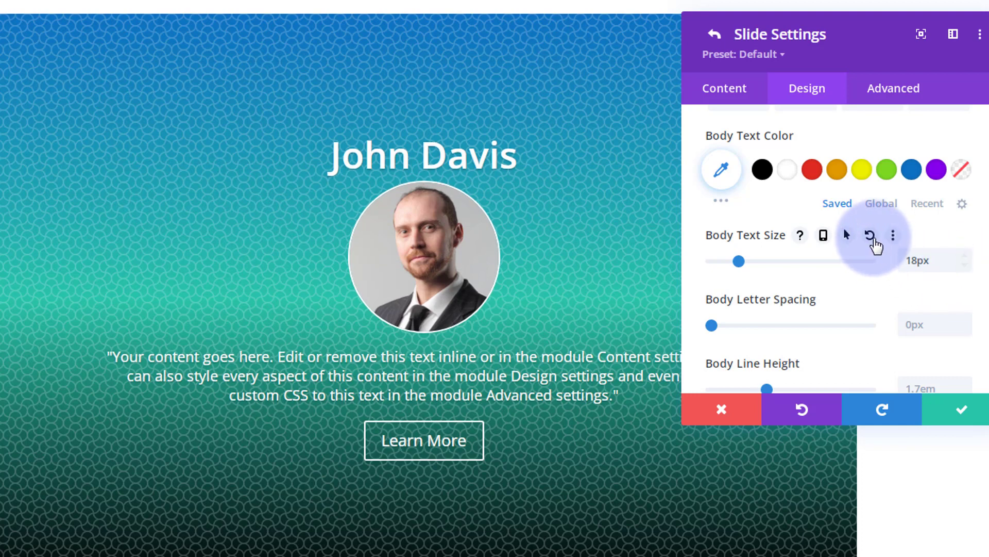
# Review the button styling options and save the slide settings
pyautogui.scroll(-5, 874, 242)
pyautogui.scroll(-2, 876, 243)
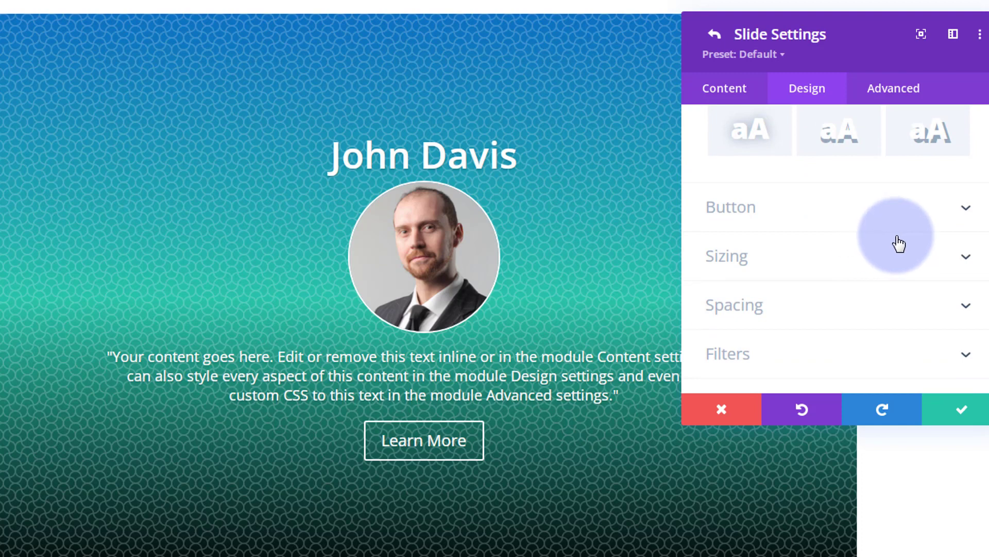
pyautogui.click(813, 217)
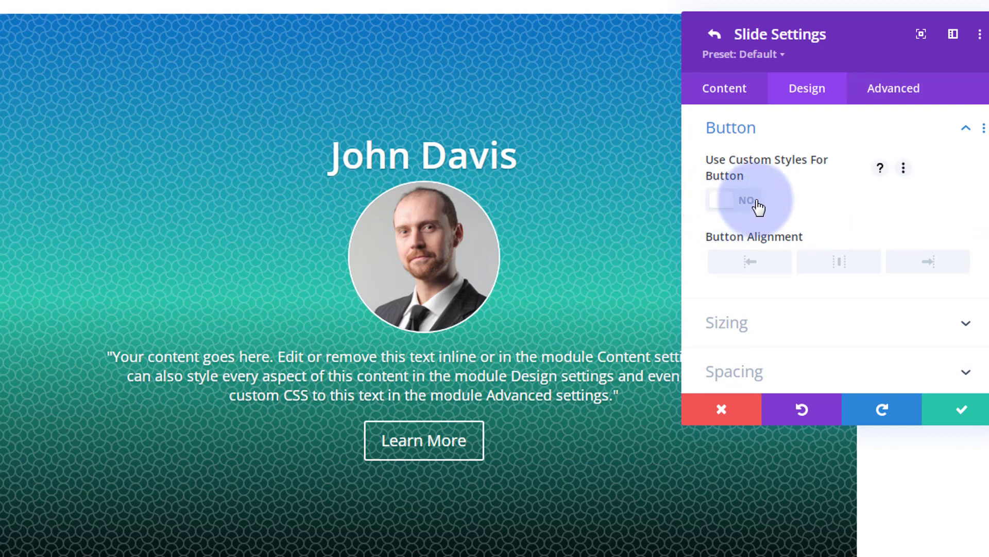
pyautogui.scroll(-2, 867, 278)
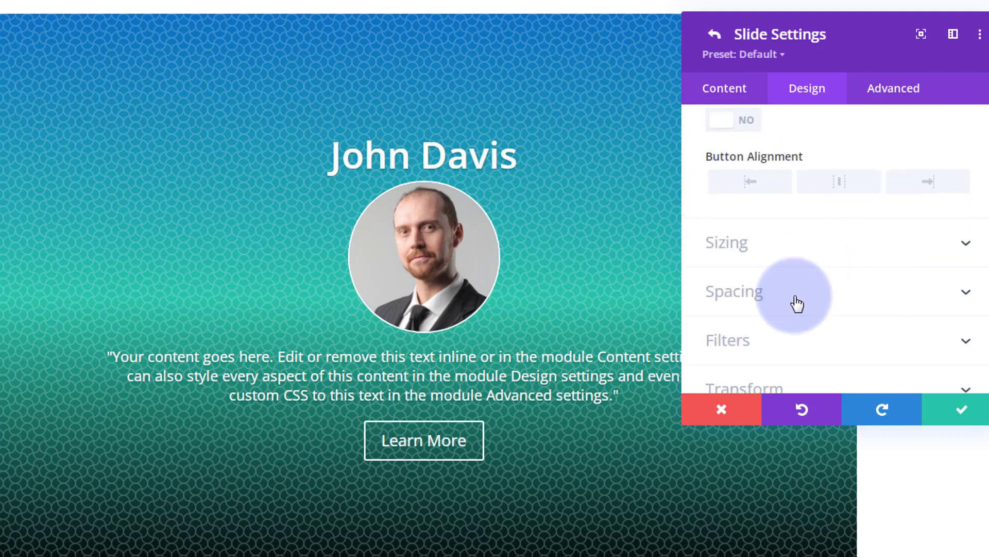
pyautogui.scroll(-2, 797, 303)
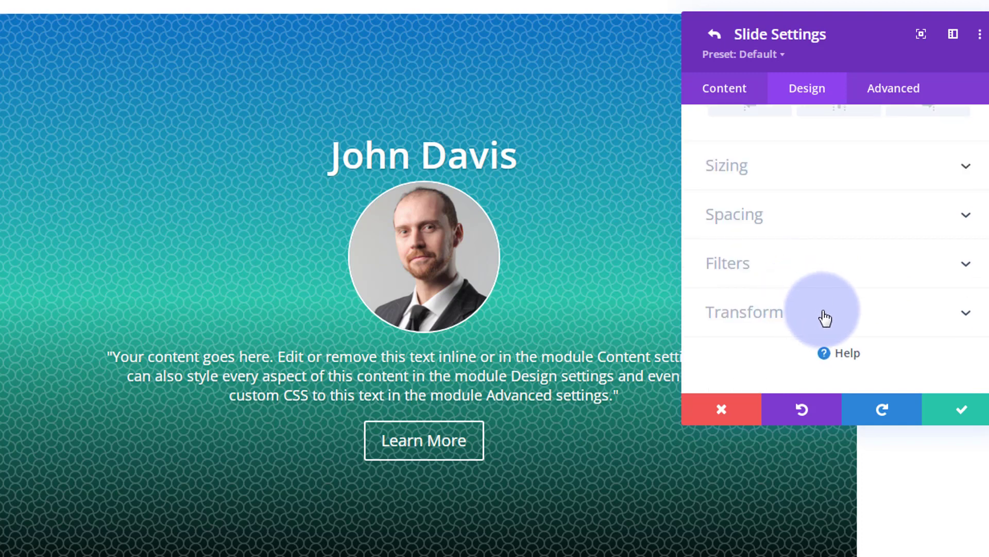
pyautogui.click(971, 415)
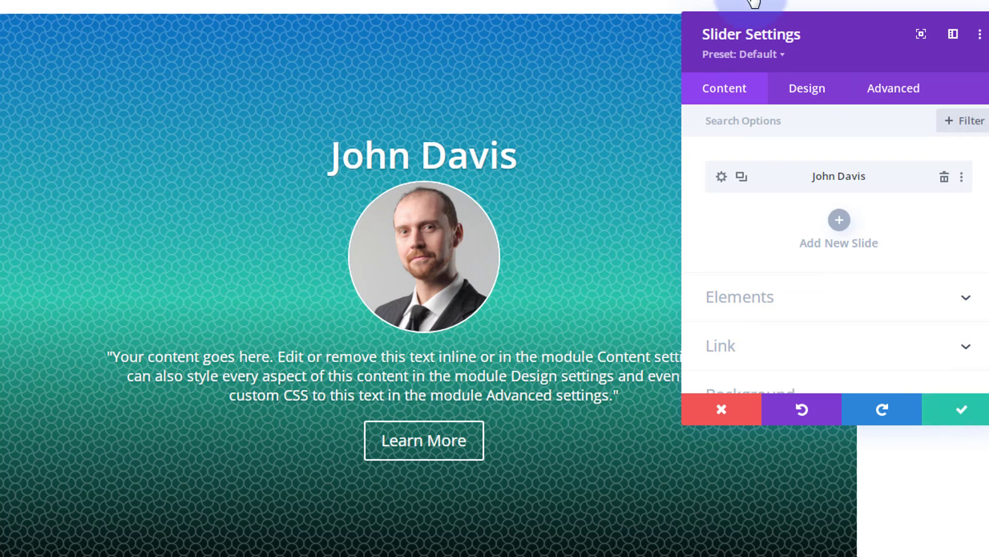
# Duplicate the first slide and replace the copy's title with the second person's name
pyautogui.click(743, 177)
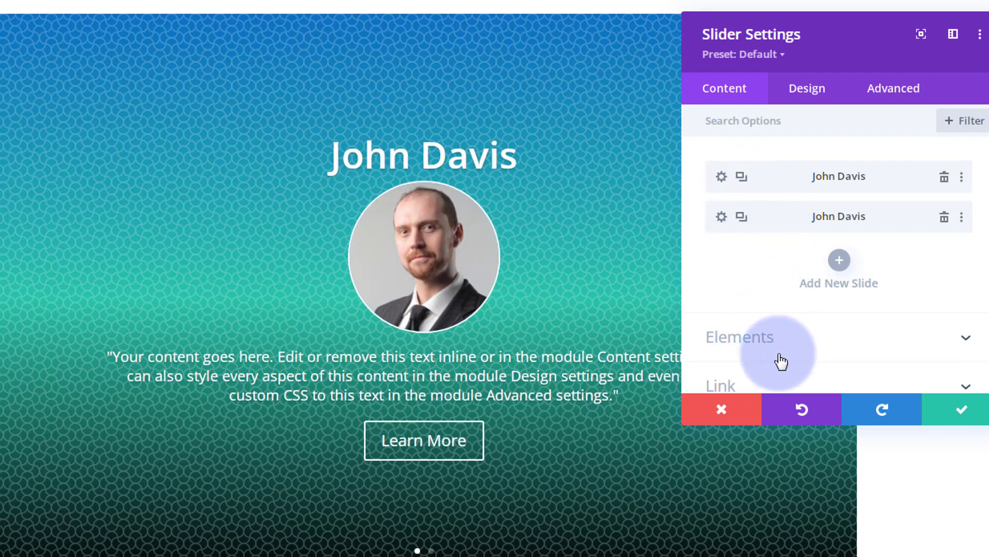
pyautogui.click(721, 217)
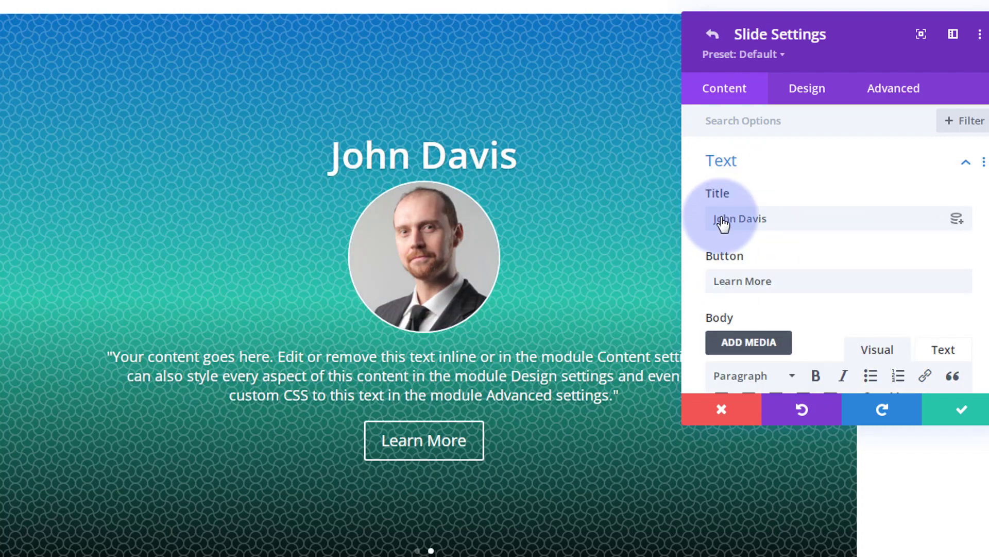
pyautogui.moveTo(768, 218); pyautogui.dragTo(705, 217)
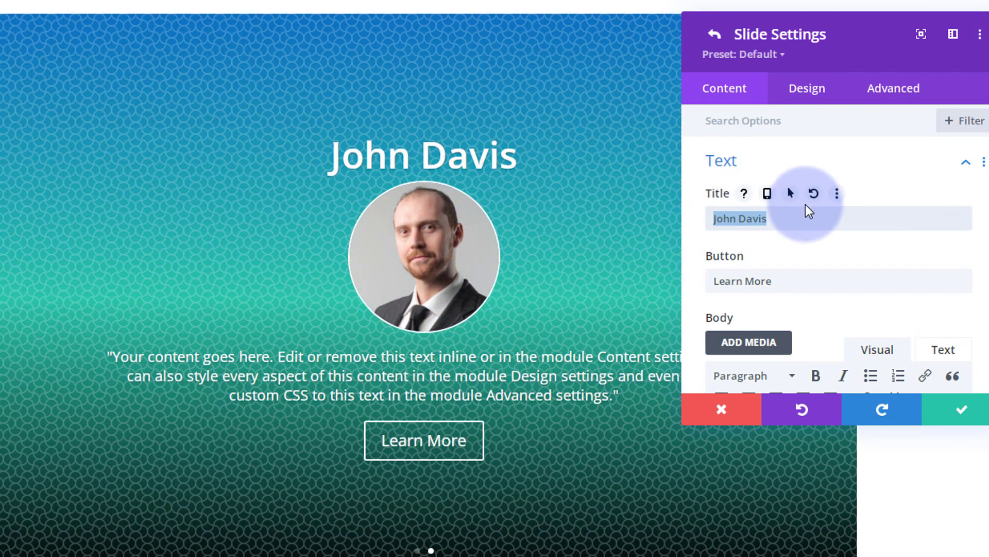
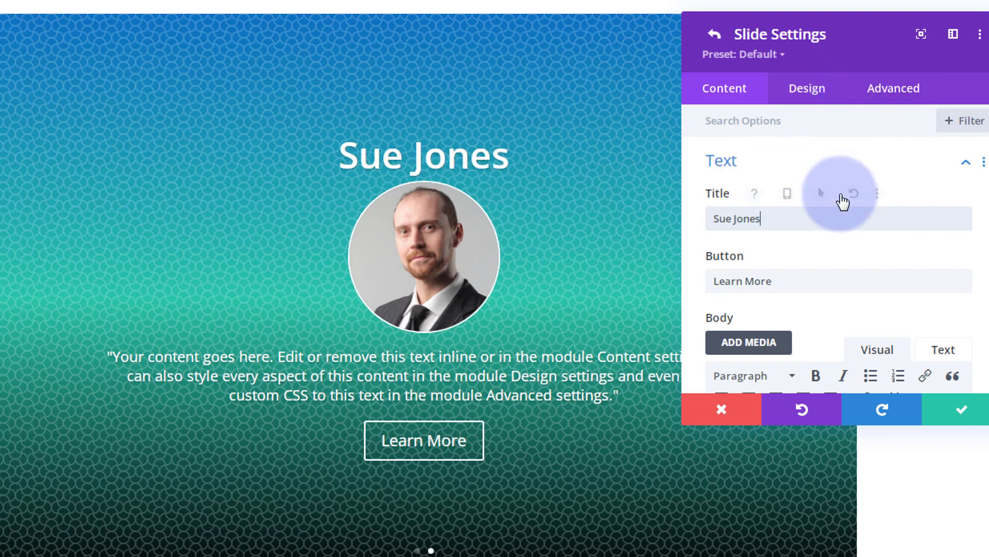
pyautogui.scroll(-2, 841, 196)
pyautogui.scroll(-4, 814, 185)
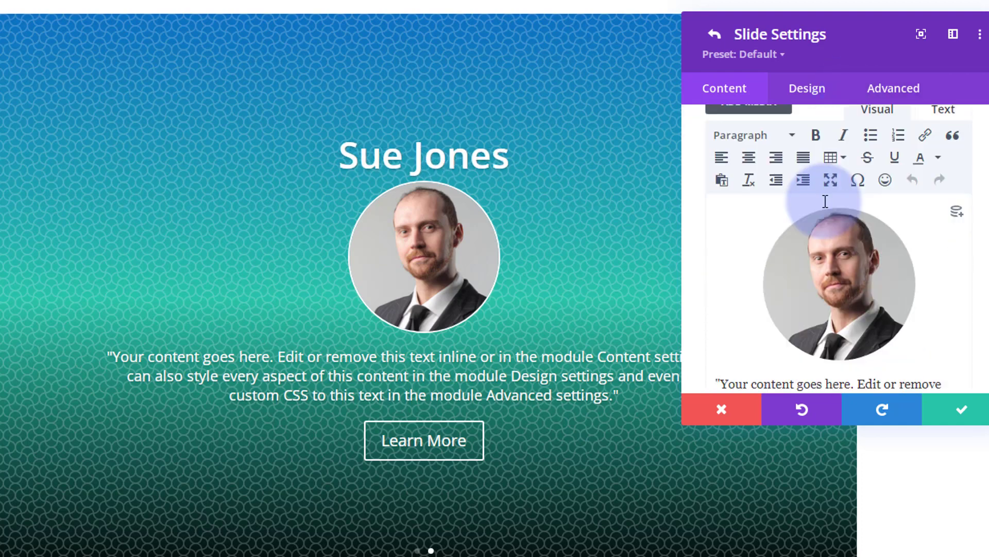
# Delete the copied photo from the second slide's body and insert portrait 6.jpg instead
pyautogui.click(845, 278)
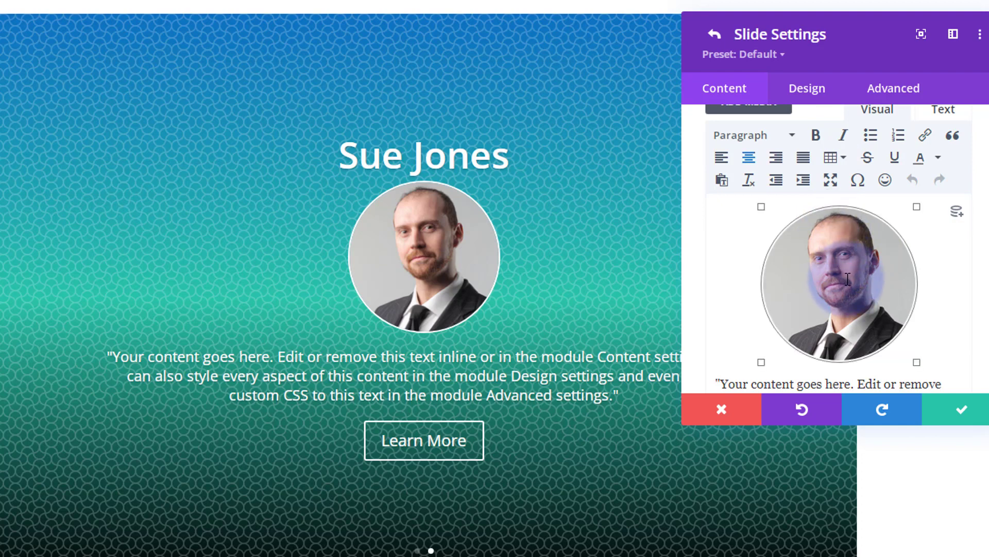
pyautogui.press('Delete')
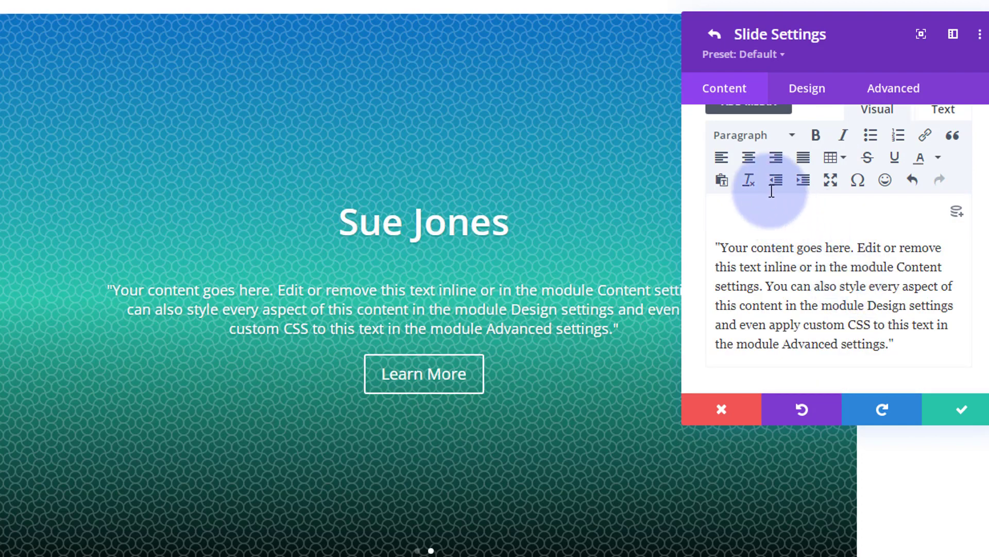
pyautogui.scroll(3, 761, 195)
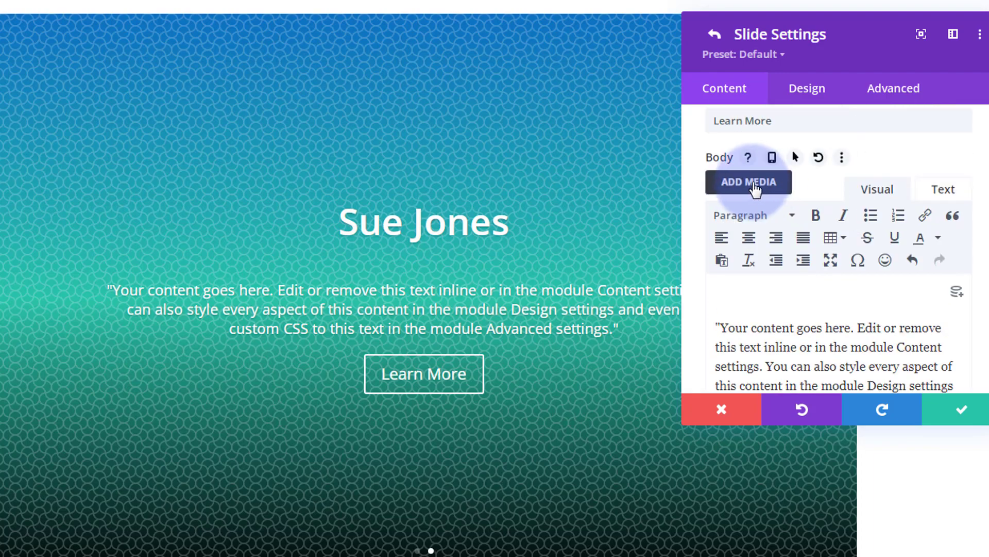
pyautogui.click(756, 188)
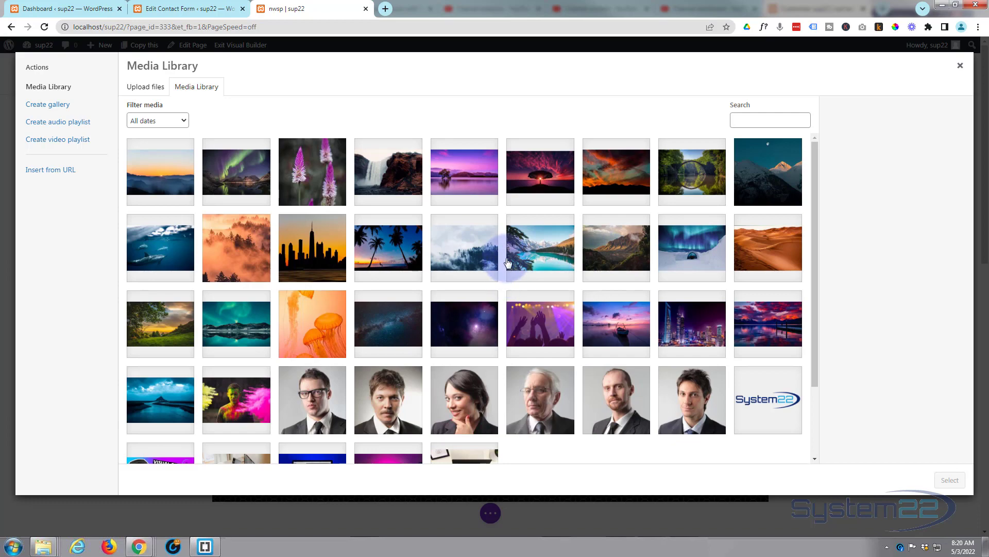
pyautogui.scroll(-2, 508, 263)
pyautogui.click(465, 309)
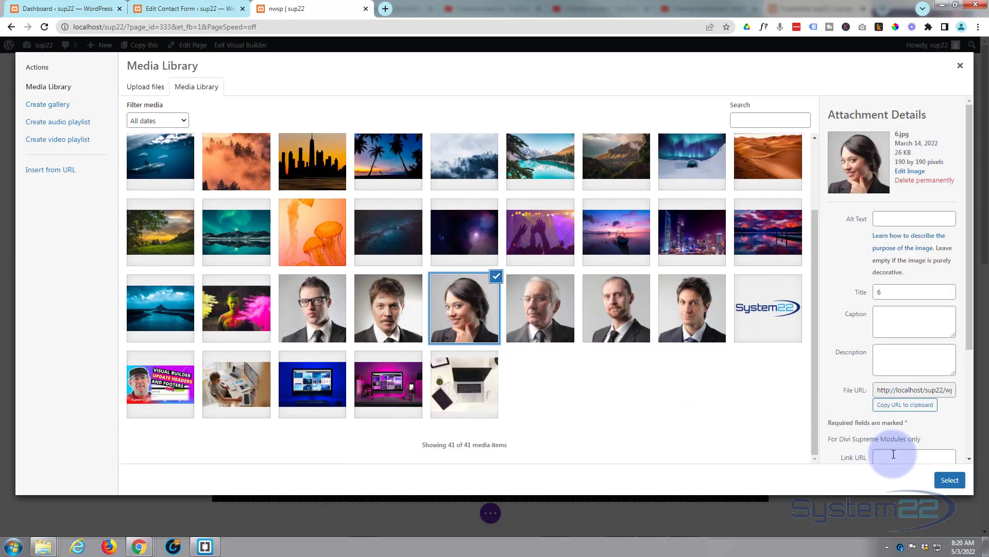
pyautogui.click(950, 479)
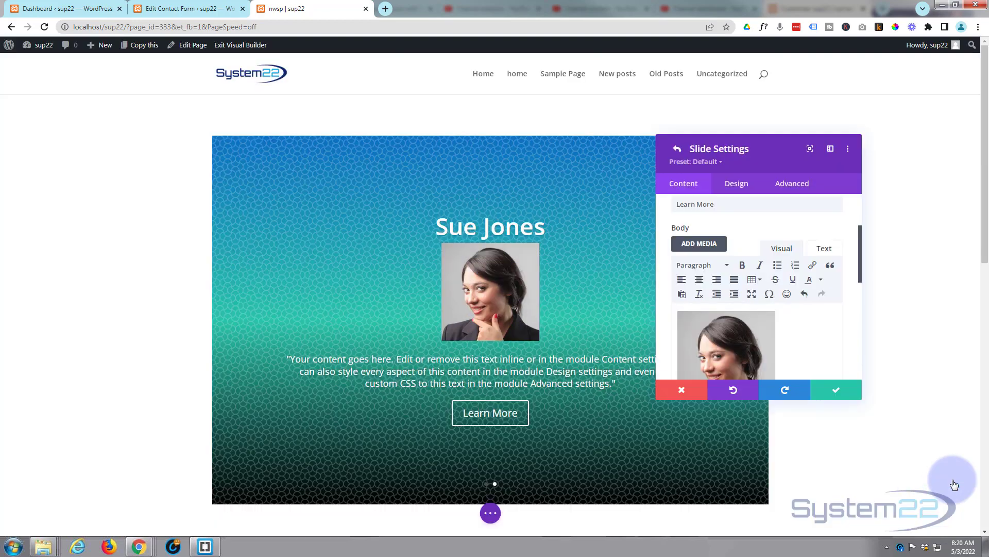
# Save the second slide and reopen the first slide's settings
pyautogui.click(843, 394)
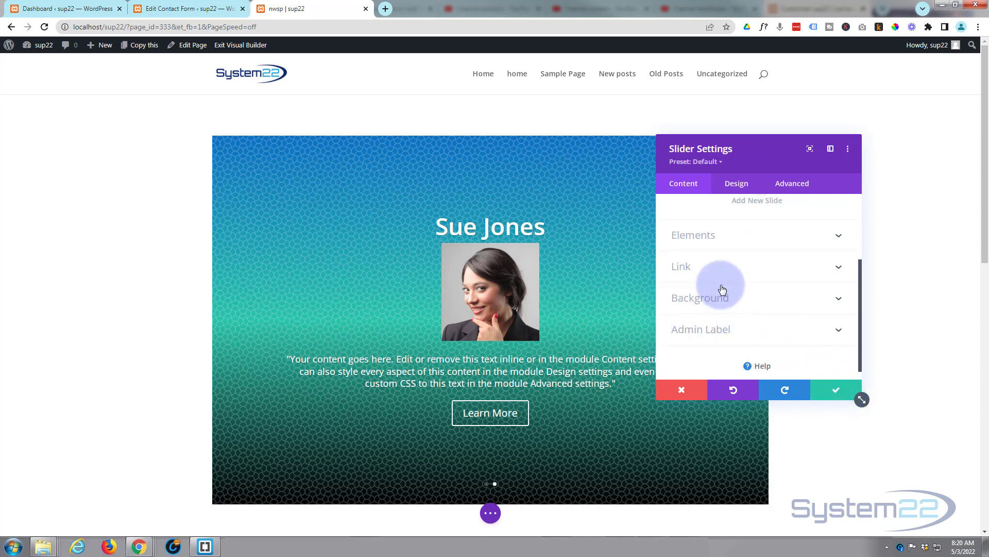
pyautogui.scroll(3, 722, 282)
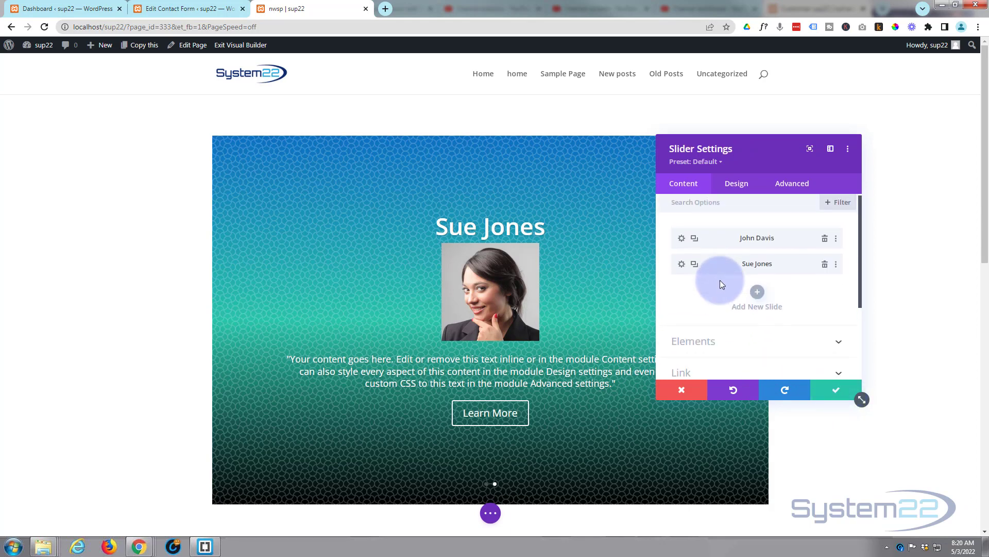
pyautogui.click(682, 240)
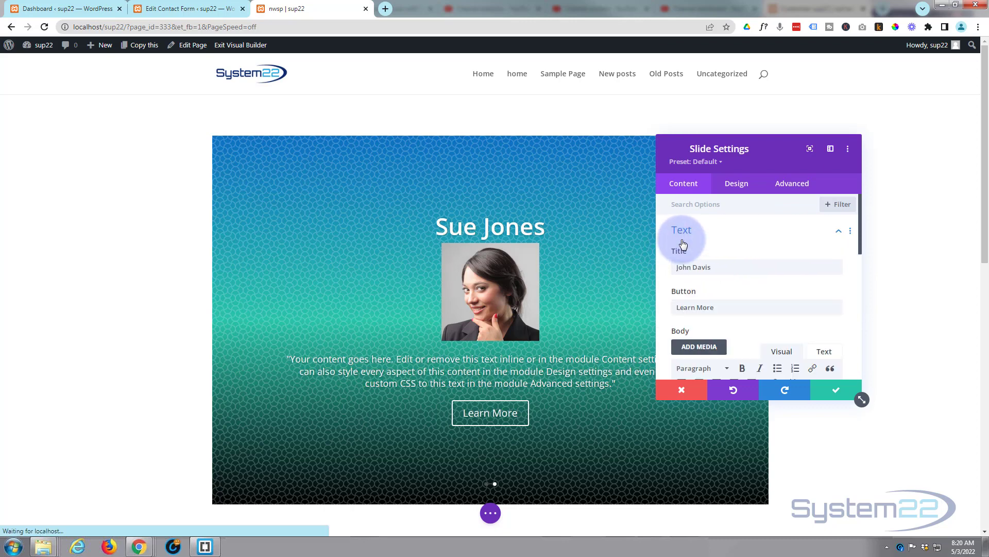
pyautogui.scroll(-1, 701, 250)
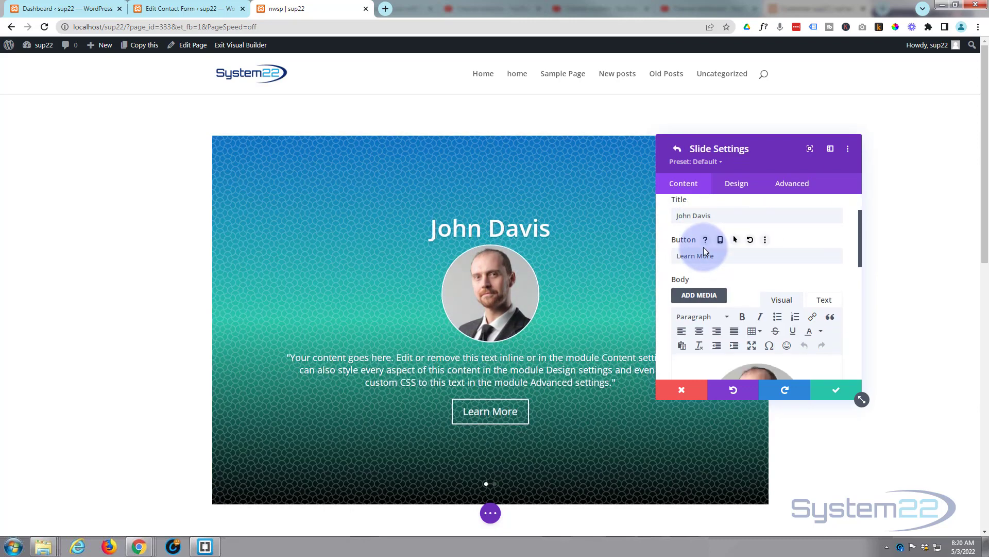
pyautogui.scroll(-1, 704, 247)
# Select the border-radius and white border CSS in the first photo's HTML, then close the settings
pyautogui.click(823, 248)
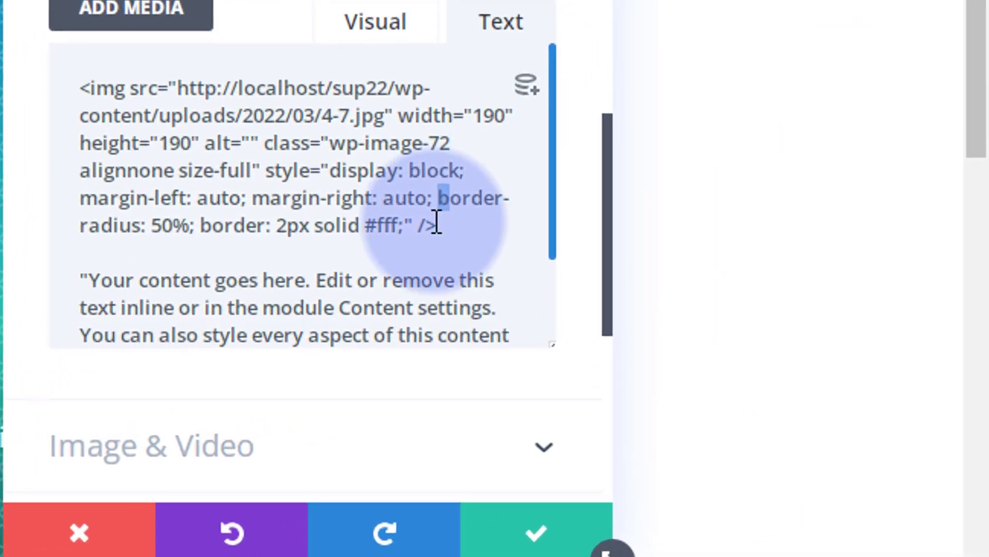
pyautogui.moveTo(803, 277); pyautogui.dragTo(767, 284)
pyautogui.moveTo(330, 216); pyautogui.dragTo(407, 219)
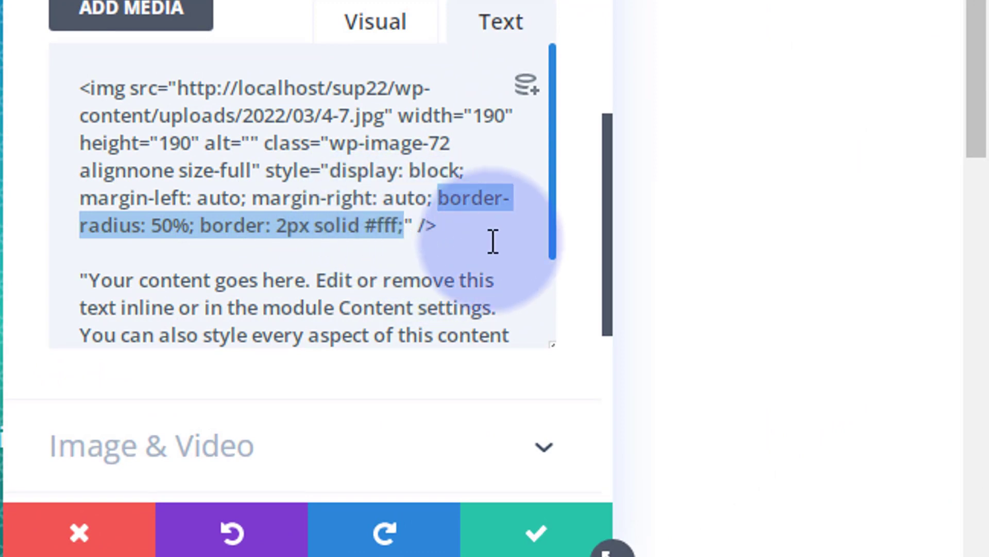
pyautogui.click(556, 543)
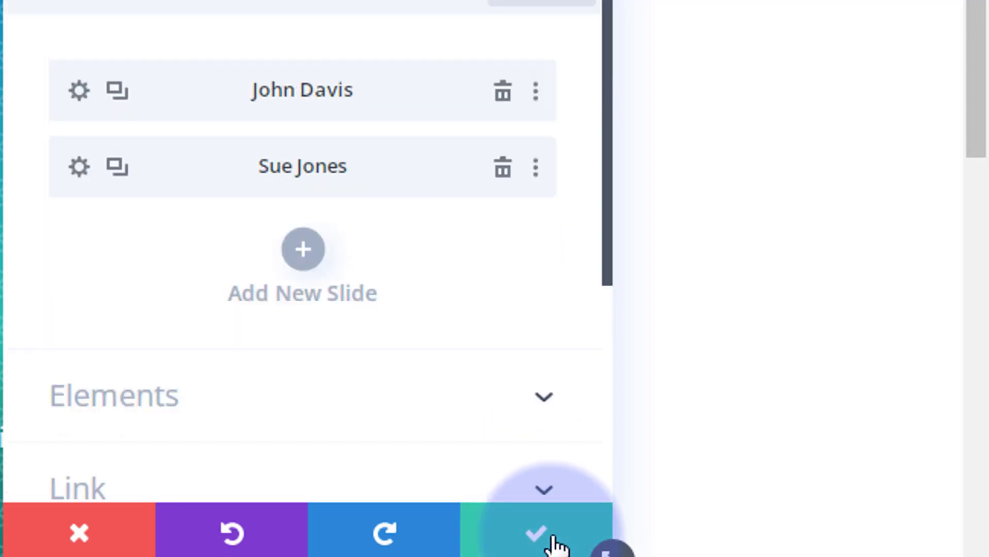
# Centre the second slide's portrait and add border-radius:50% and a 2px solid #fff border to it
pyautogui.click(77, 167)
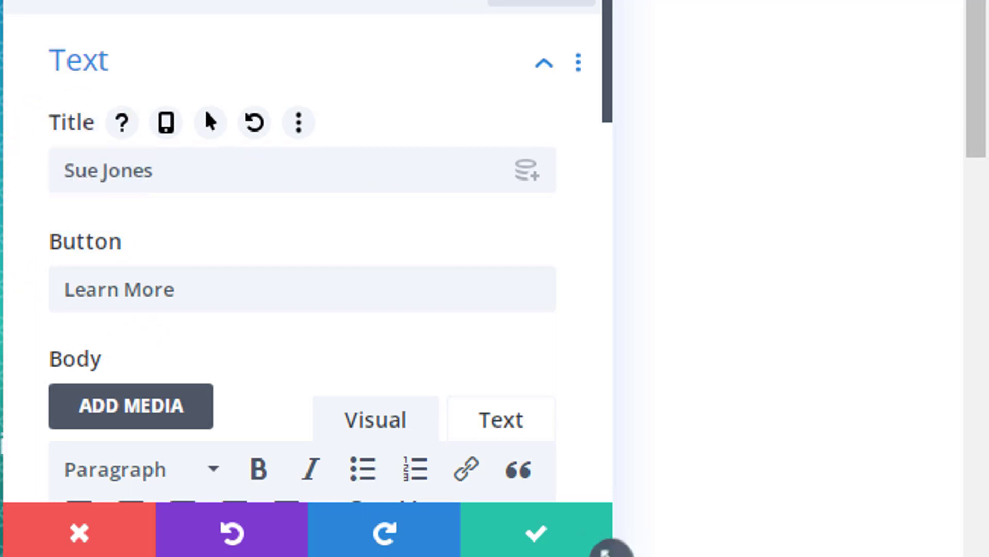
pyautogui.moveTo(320, 236)
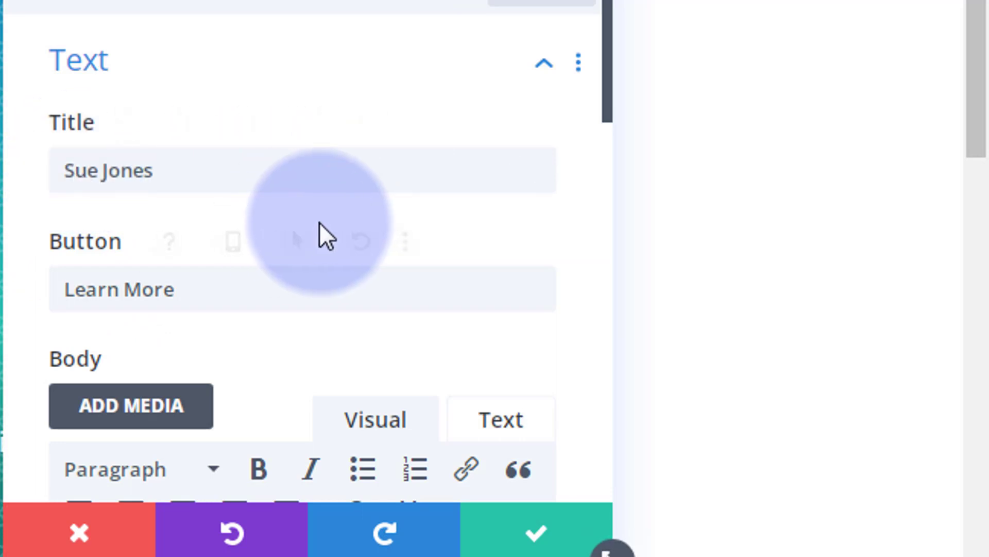
pyautogui.scroll(-3, 464, 281)
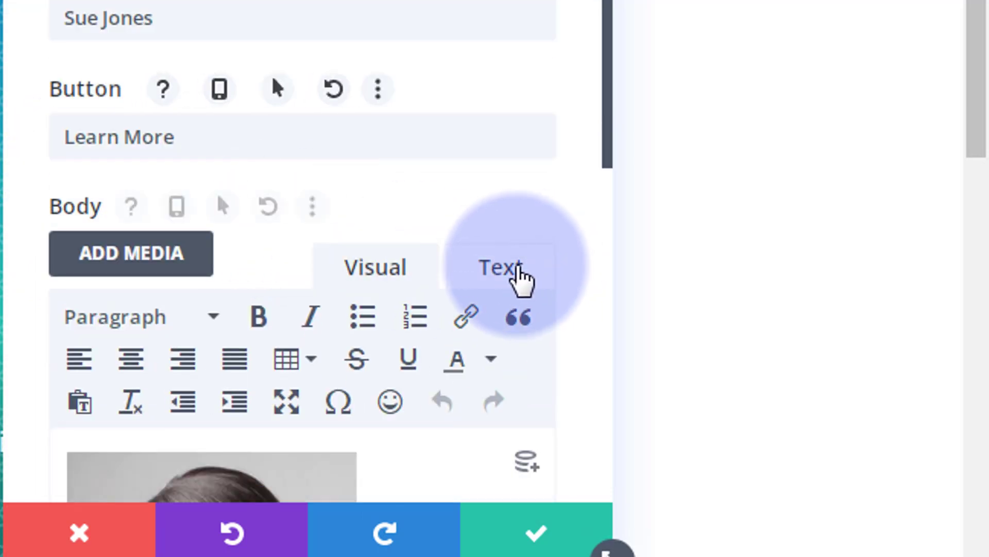
pyautogui.scroll(-5, 519, 280)
pyautogui.click(236, 342)
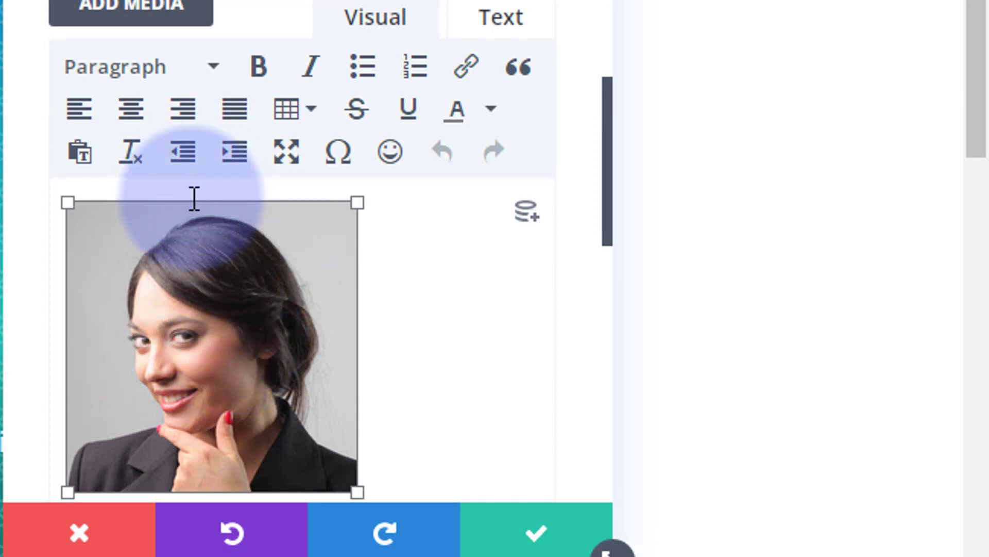
pyautogui.click(135, 116)
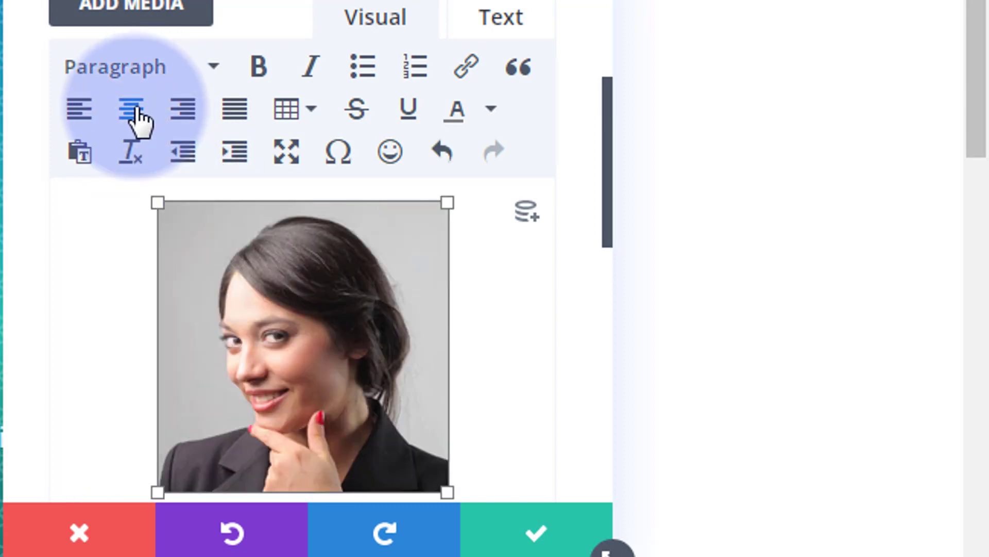
pyautogui.click(501, 20)
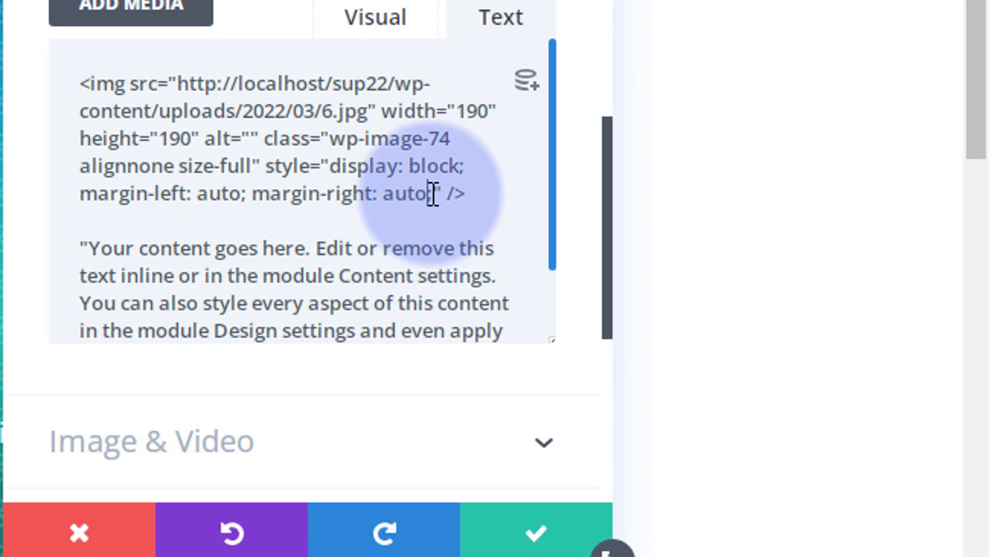
pyautogui.click(434, 195)
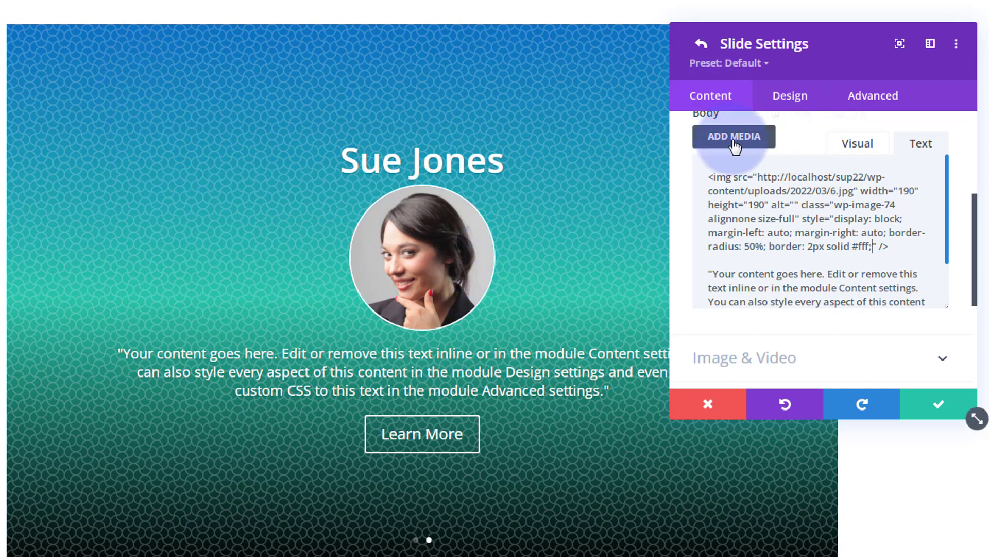
pyautogui.scroll(3, 759, 149)
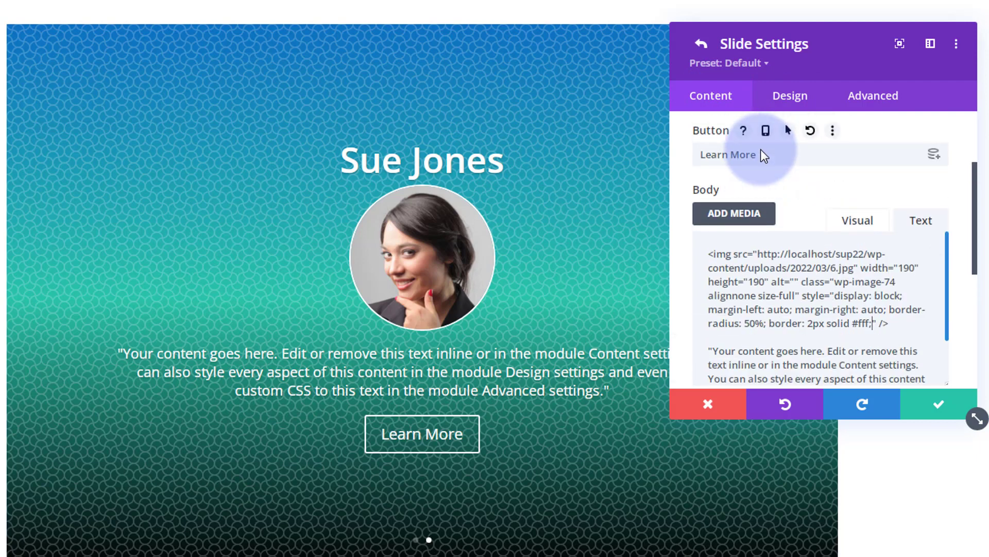
pyautogui.scroll(-5, 760, 149)
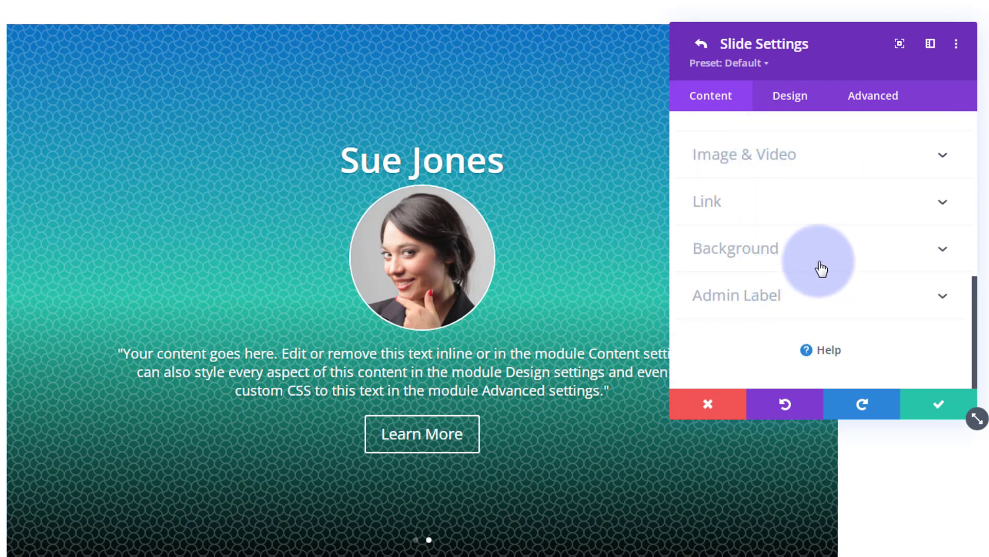
pyautogui.click(822, 268)
pyautogui.click(759, 214)
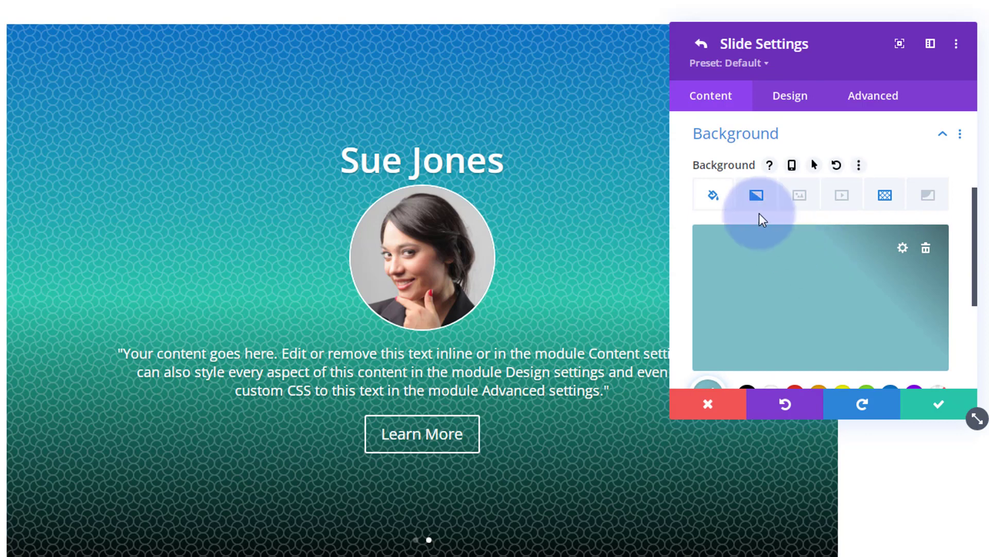
pyautogui.scroll(-4, 762, 206)
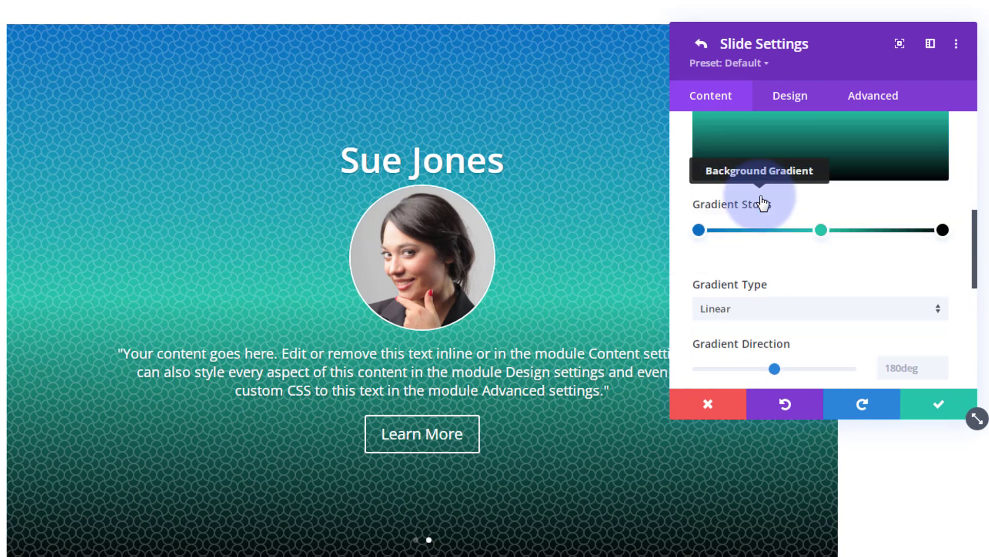
pyautogui.scroll(-1, 763, 204)
pyautogui.click(699, 189)
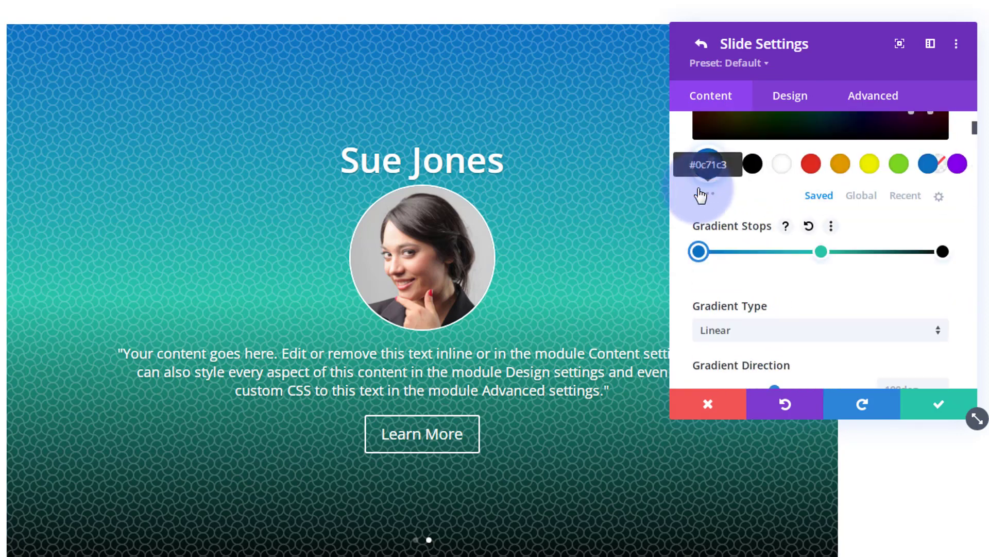
pyautogui.click(707, 194)
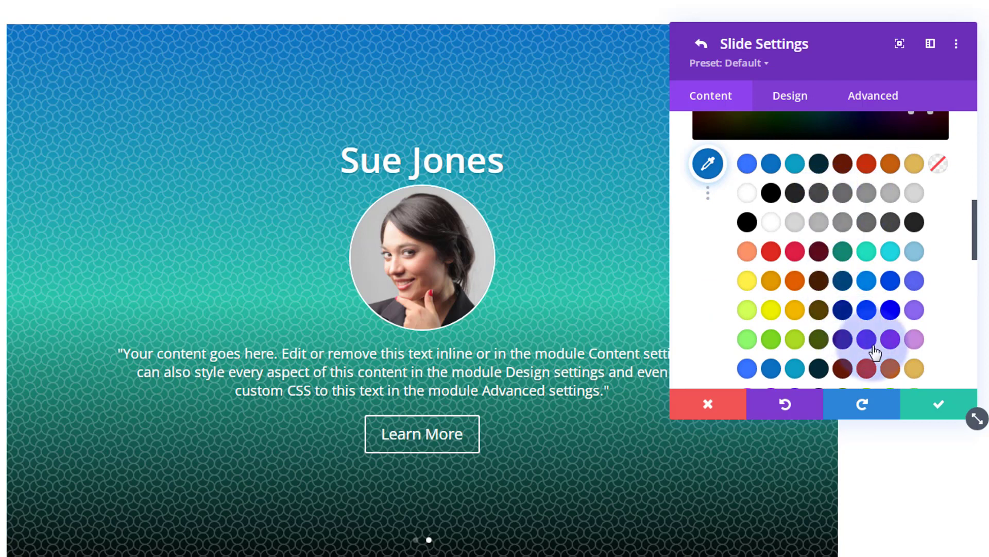
pyautogui.click(890, 348)
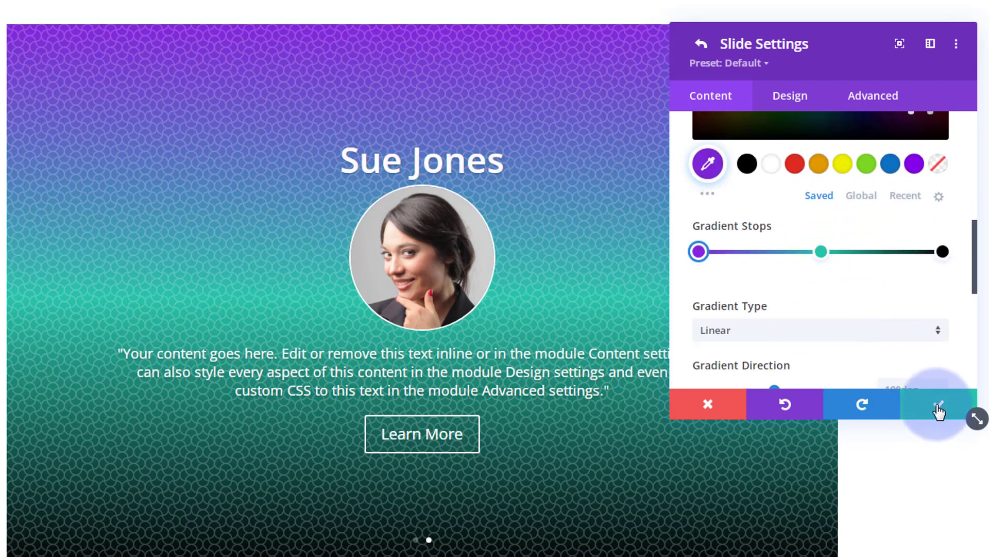
pyautogui.click(939, 407)
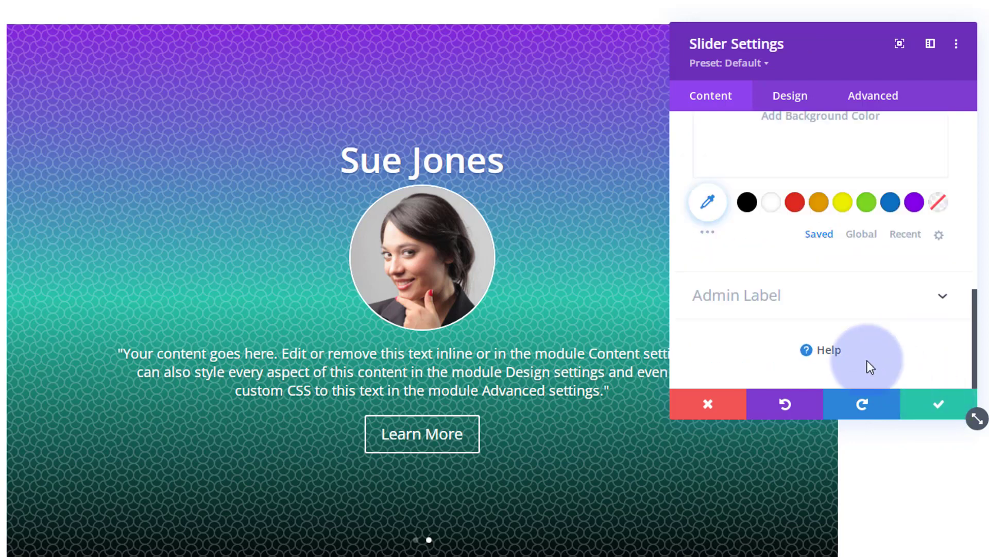
# Move the Slider Settings panel left and expand the Elements (arrows and controls) options
pyautogui.moveTo(815, 53); pyautogui.dragTo(623, 47)
pyautogui.scroll(5, 608, 203)
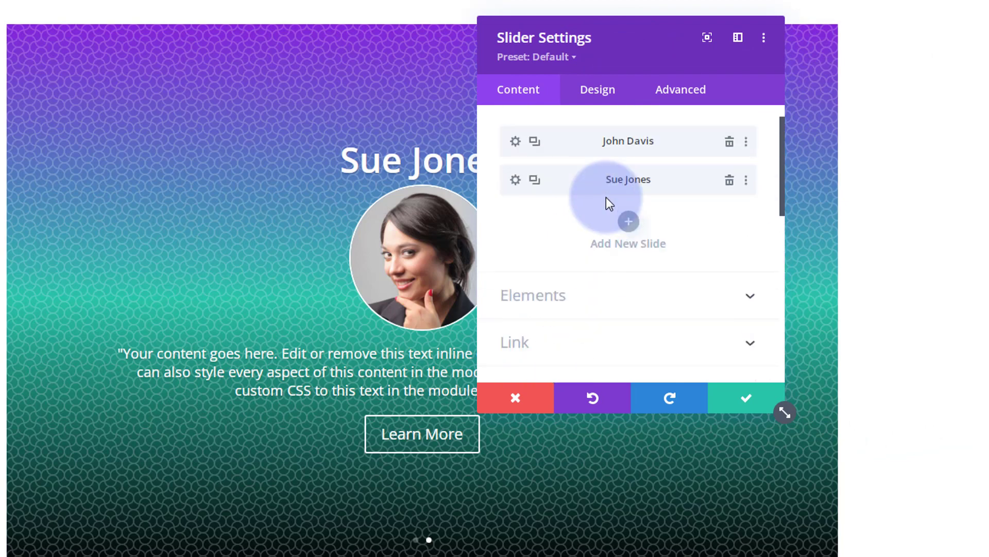
pyautogui.scroll(-3, 597, 214)
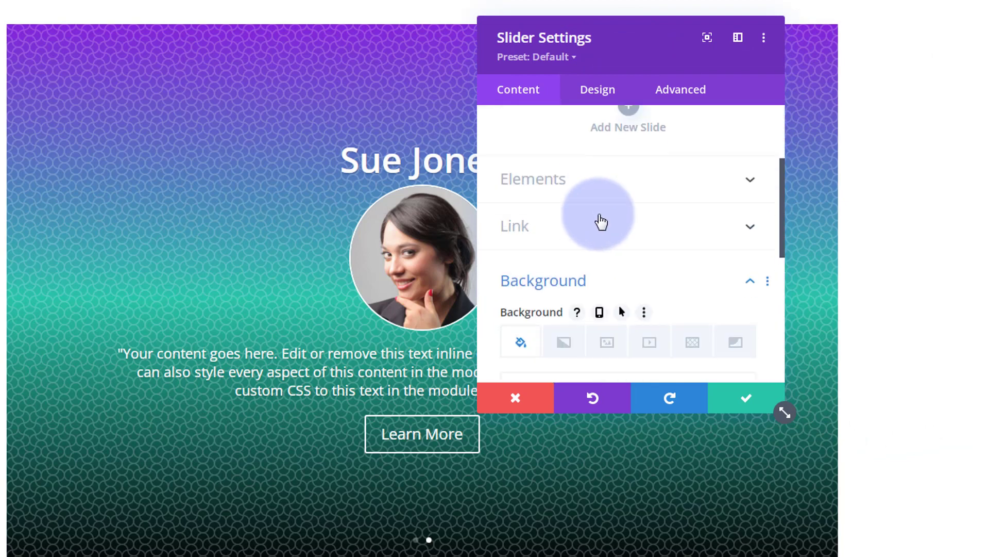
pyautogui.click(617, 176)
pyautogui.moveTo(127, 281)
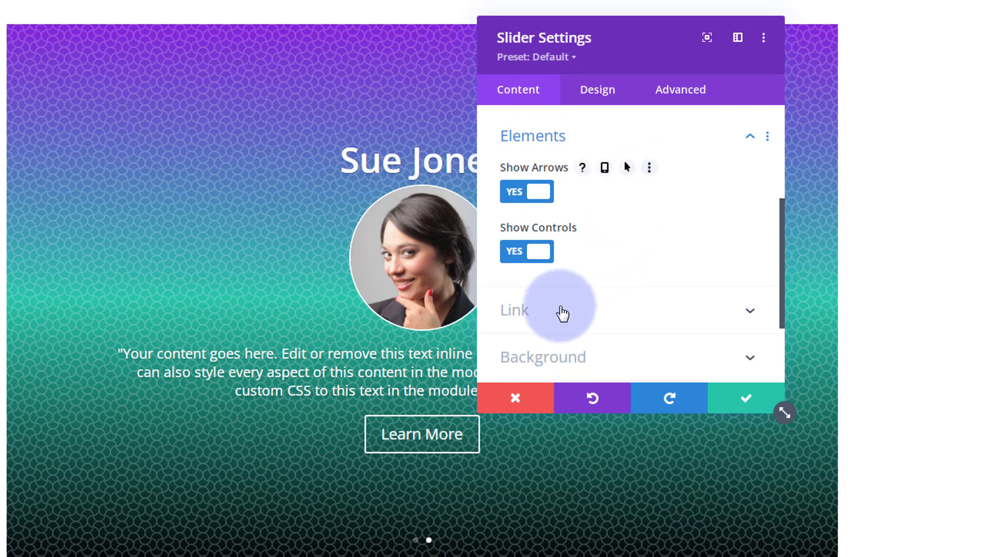
pyautogui.scroll(-2, 635, 324)
pyautogui.scroll(-1, 630, 298)
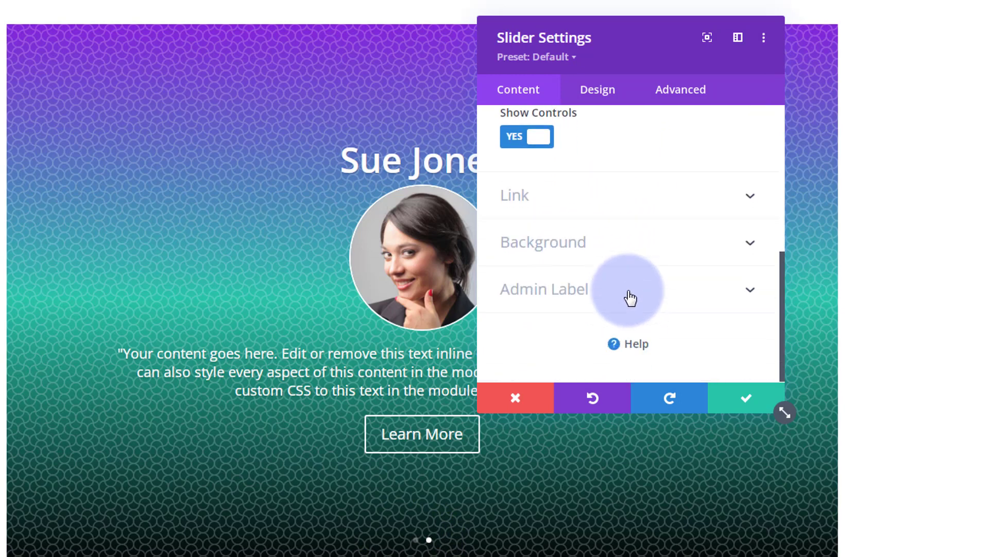
pyautogui.scroll(6, 631, 291)
# Switch Slider Settings to Design and expand the Navigation and Image option groups
pyautogui.click(591, 103)
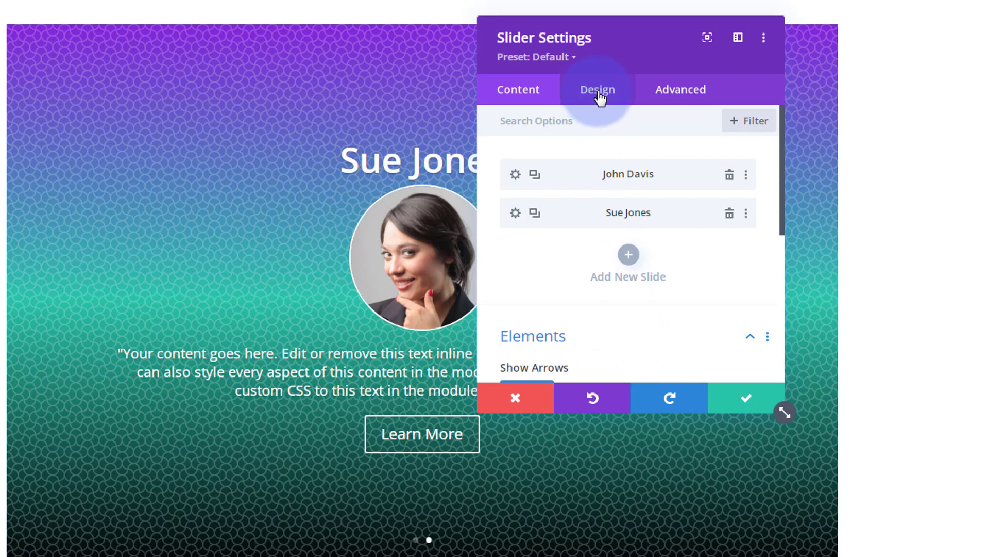
pyautogui.scroll(5, 633, 190)
pyautogui.scroll(4, 637, 193)
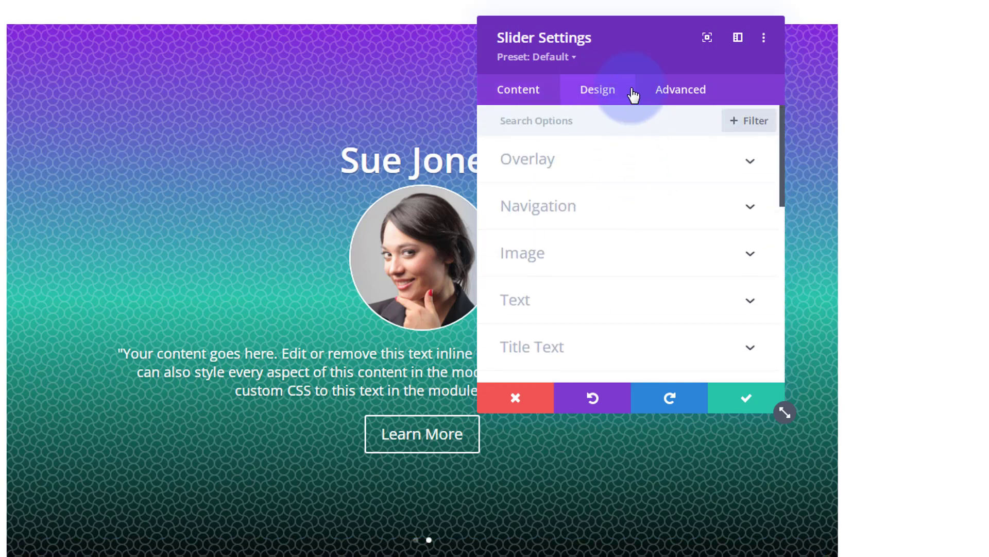
pyautogui.moveTo(678, 36); pyautogui.dragTo(735, 20)
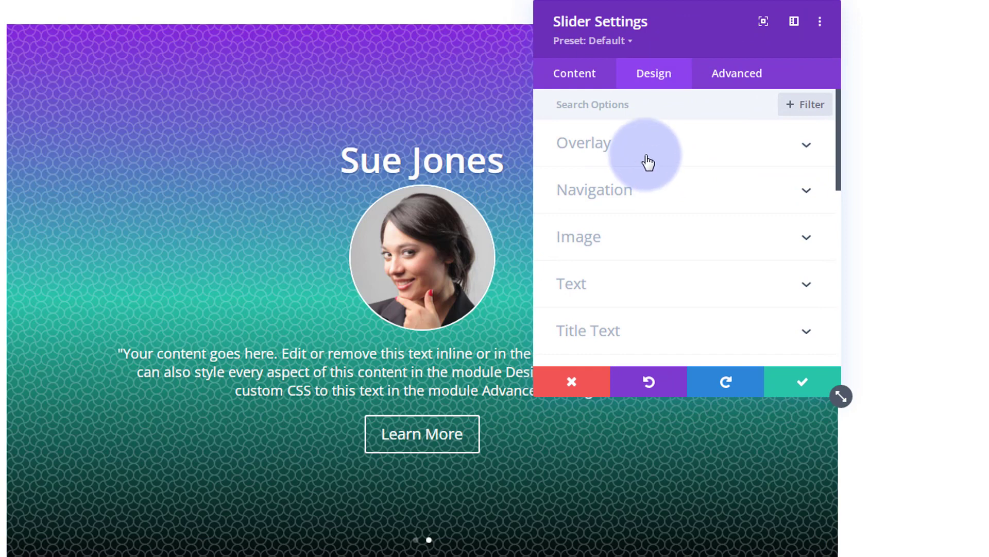
pyautogui.click(666, 196)
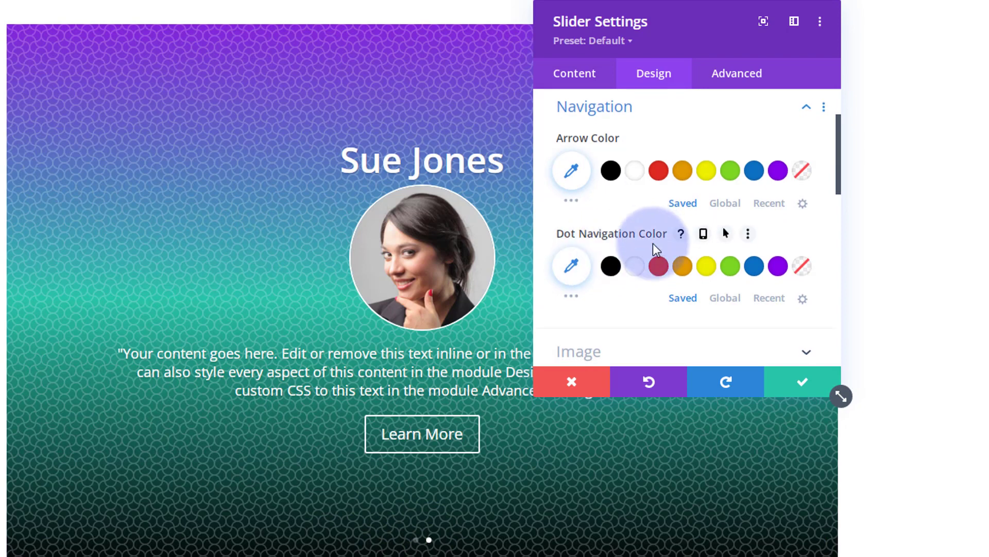
pyautogui.scroll(-2, 654, 243)
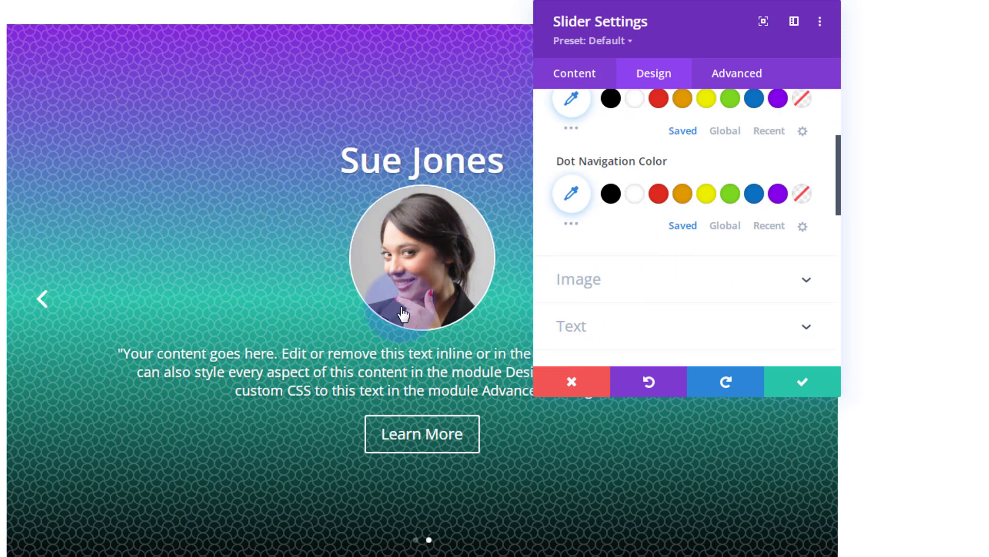
pyautogui.click(664, 291)
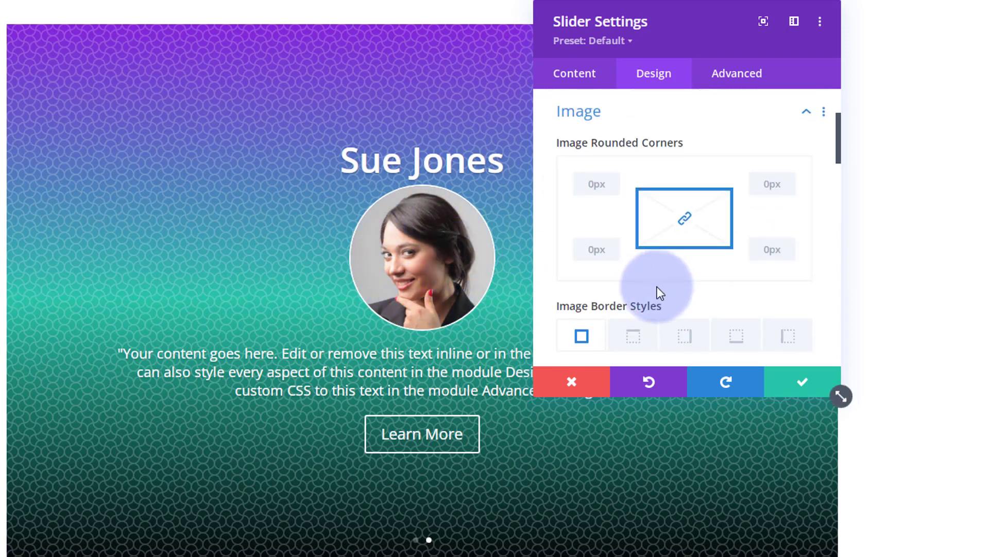
pyautogui.click(583, 78)
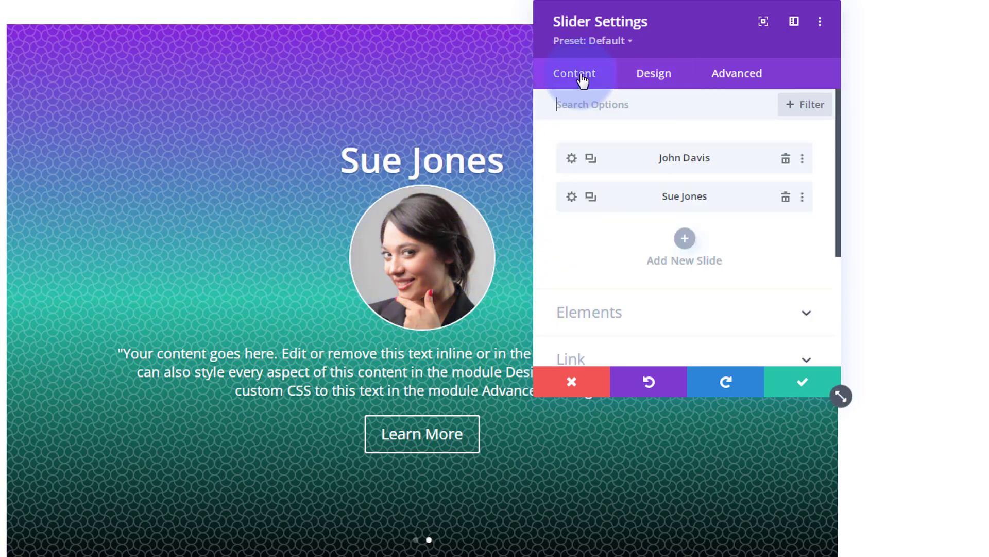
pyautogui.click(591, 197)
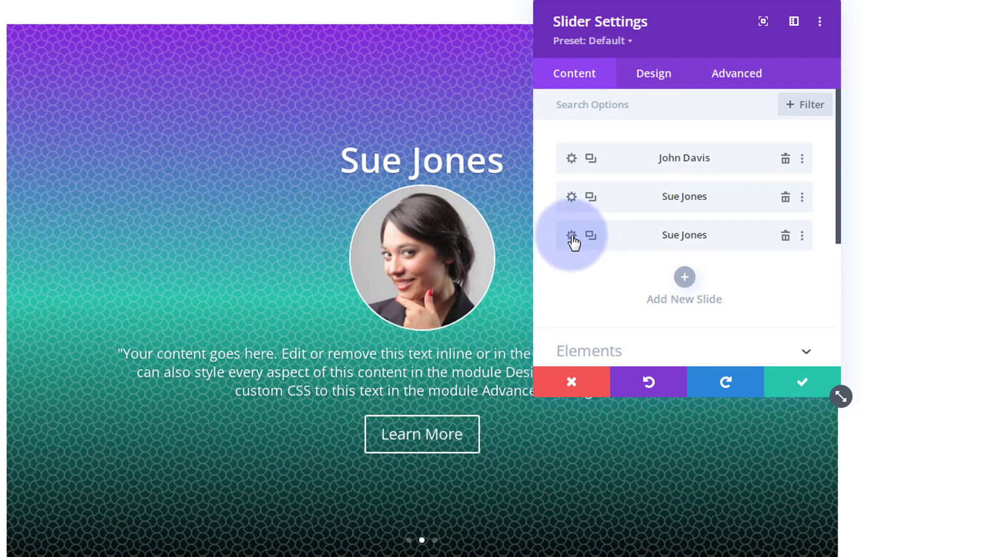
pyautogui.click(572, 236)
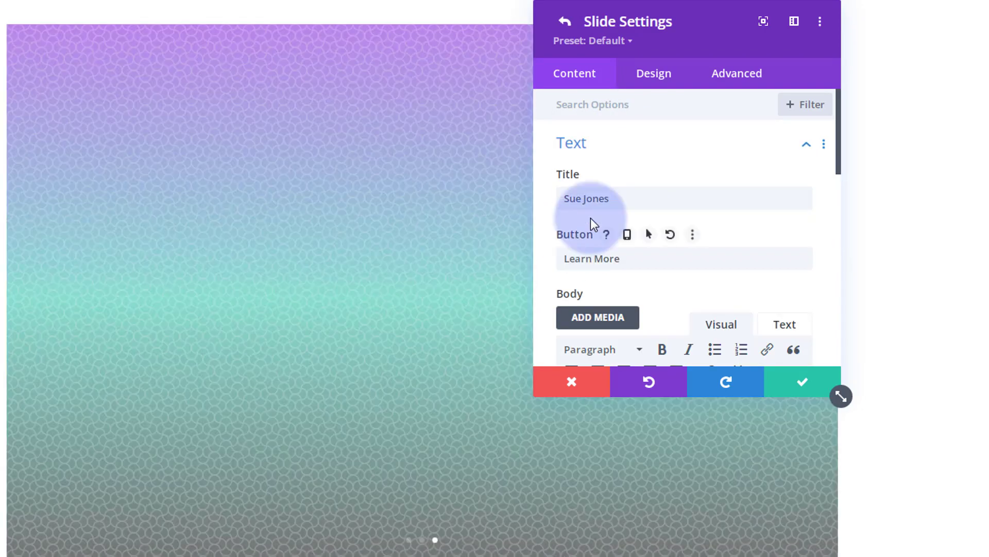
pyautogui.scroll(-6, 623, 187)
pyautogui.scroll(-5, 623, 187)
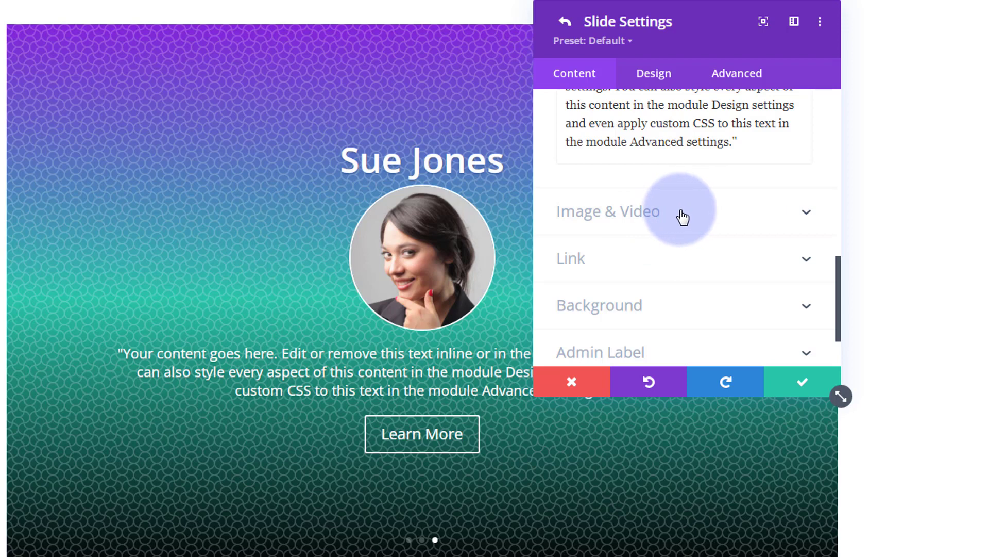
# Insert the older man's portrait as the third slide's image, then remove it again
pyautogui.click(685, 216)
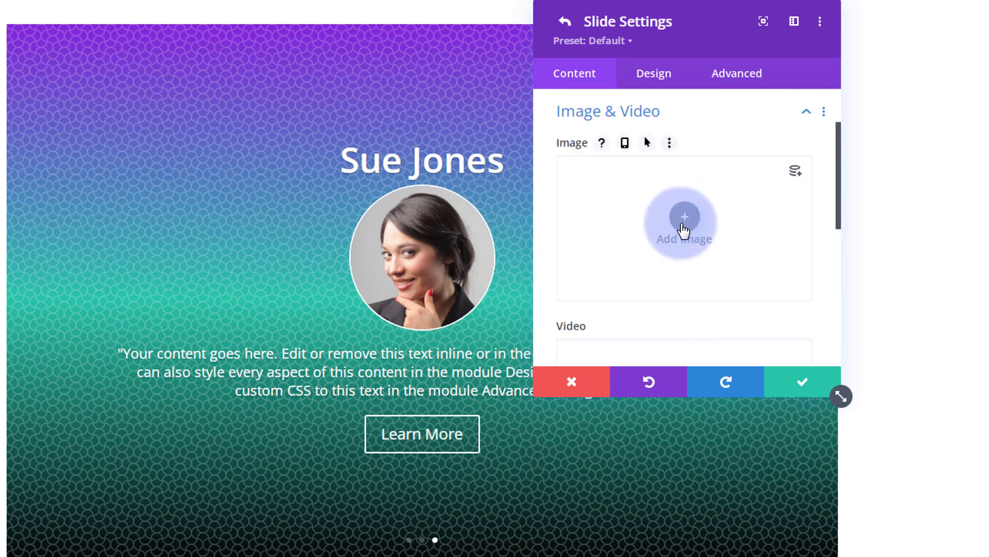
pyautogui.click(682, 226)
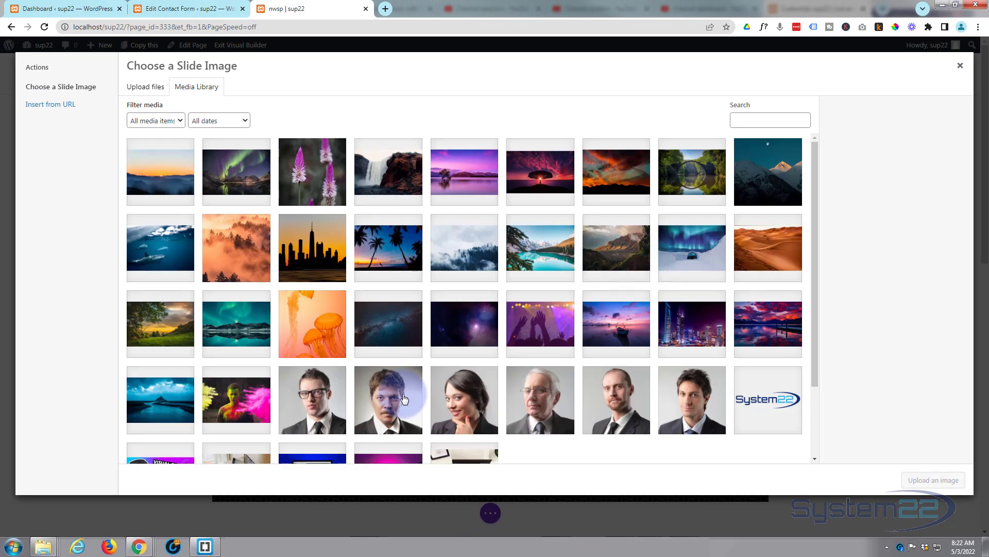
pyautogui.click(527, 408)
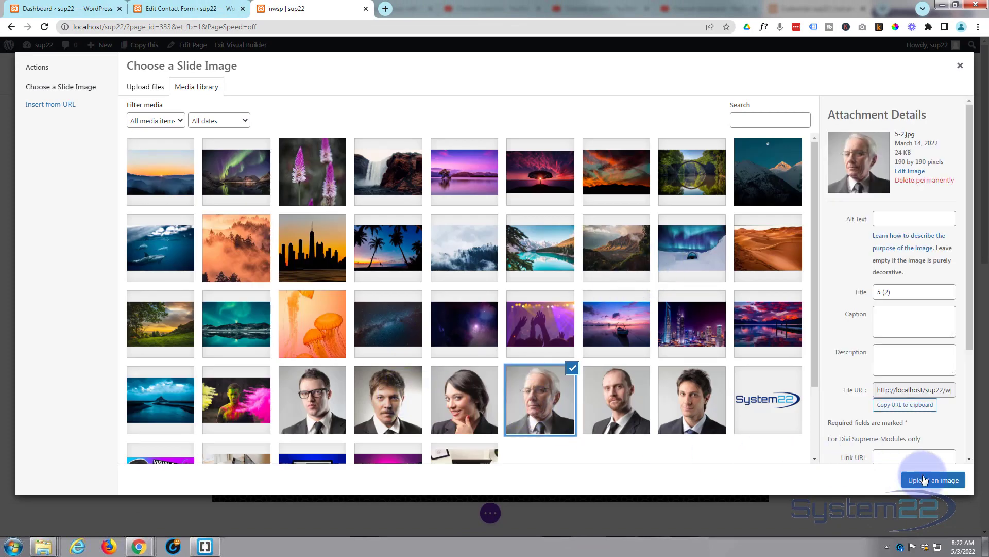
pyautogui.click(950, 485)
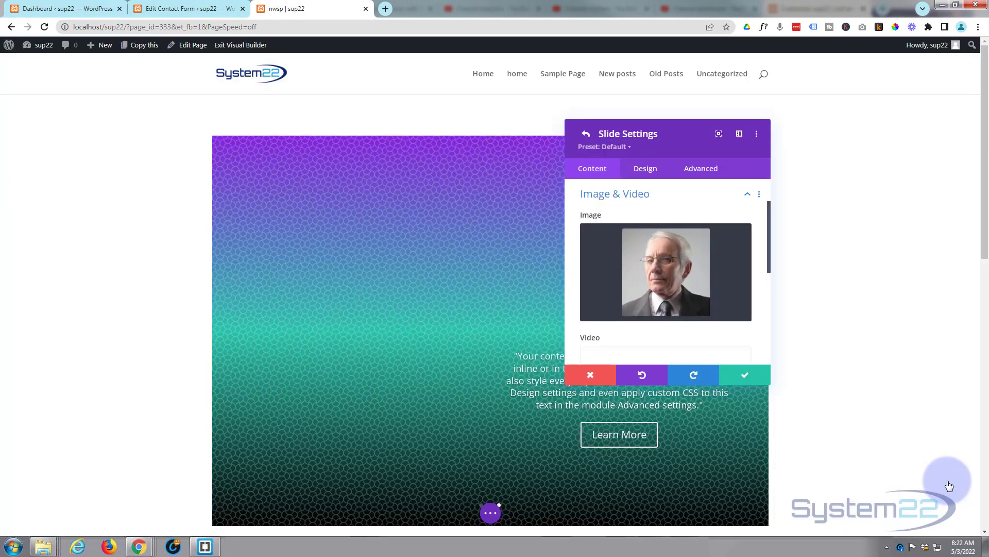
pyautogui.click(416, 396)
pyautogui.moveTo(671, 128); pyautogui.dragTo(900, 126)
pyautogui.click(355, 337)
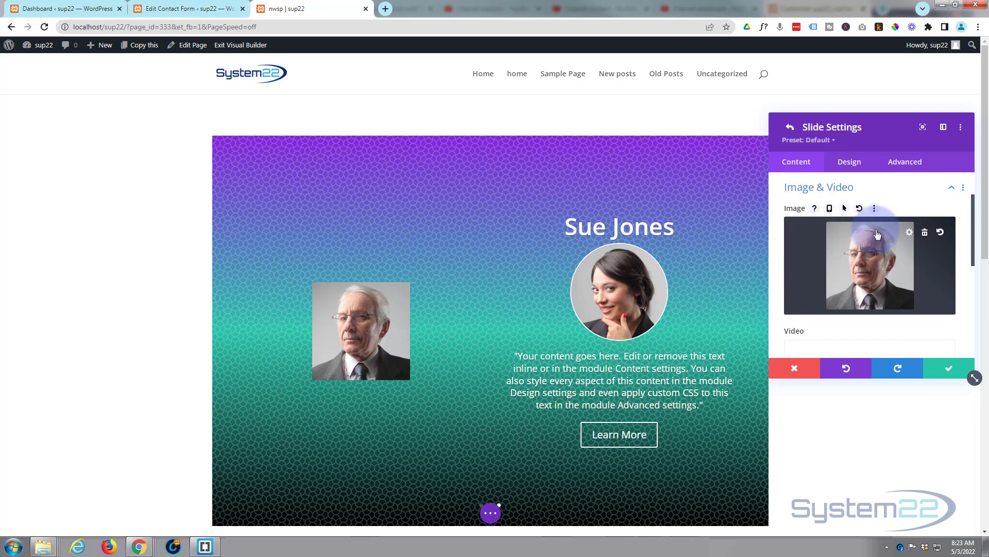
pyautogui.click(930, 231)
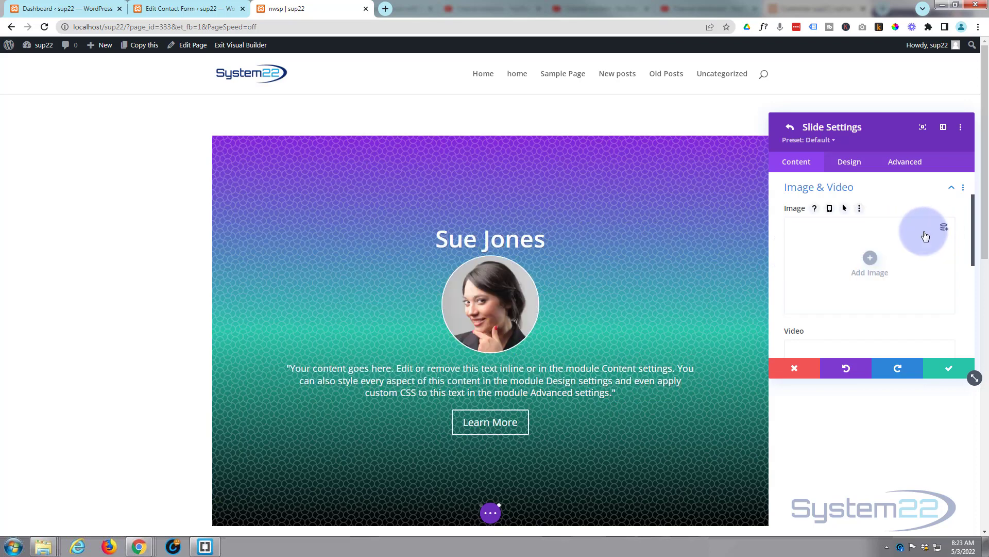
pyautogui.click(819, 271)
# Close the third slide's settings and delete that duplicate slide from the slide list
pyautogui.scroll(1, 822, 273)
pyautogui.scroll(-2, 850, 288)
pyautogui.click(954, 360)
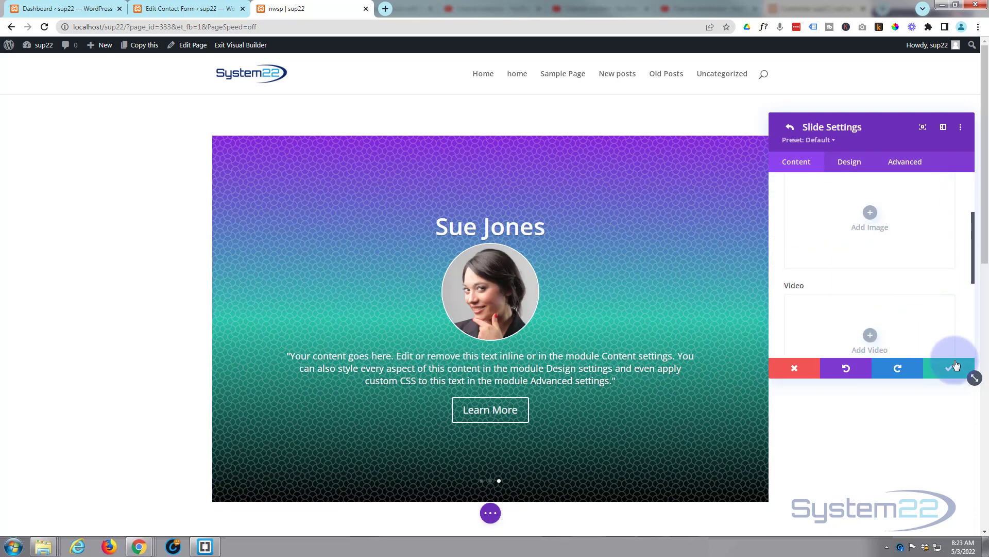
pyautogui.scroll(2, 797, 278)
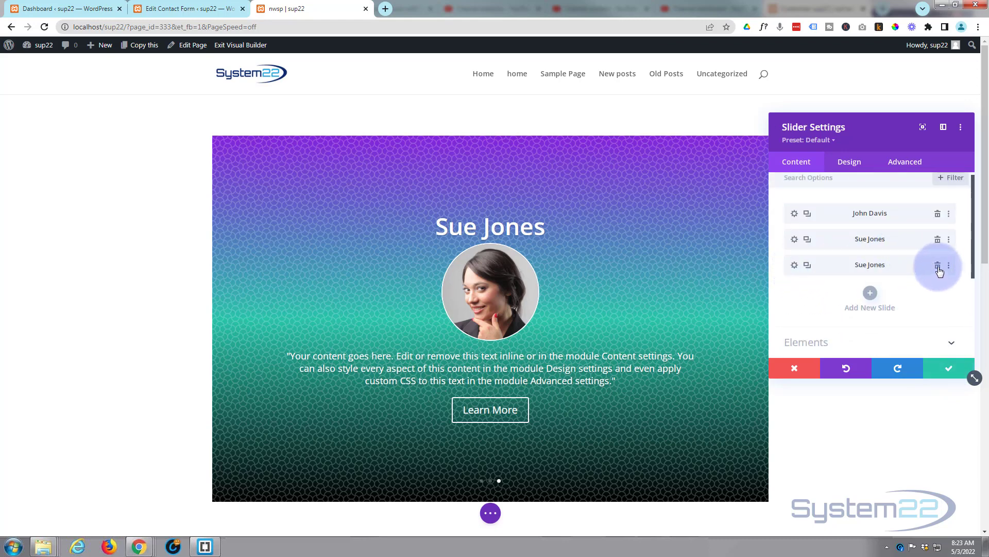
pyautogui.click(939, 268)
pyautogui.scroll(-1, 842, 334)
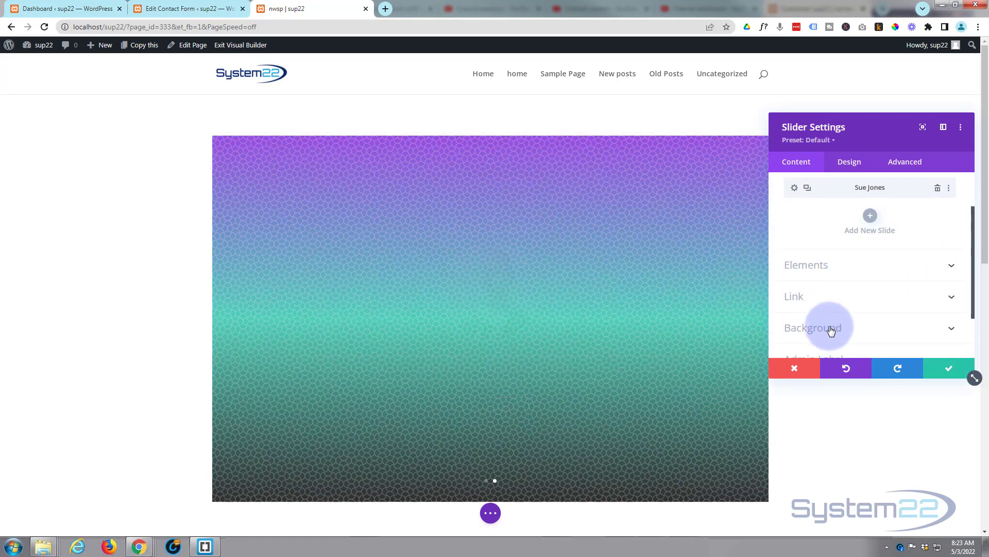
# Show the slider's Design tab and scroll through its text, button, sizing, spacing and shadow groups
pyautogui.scroll(-1, 819, 325)
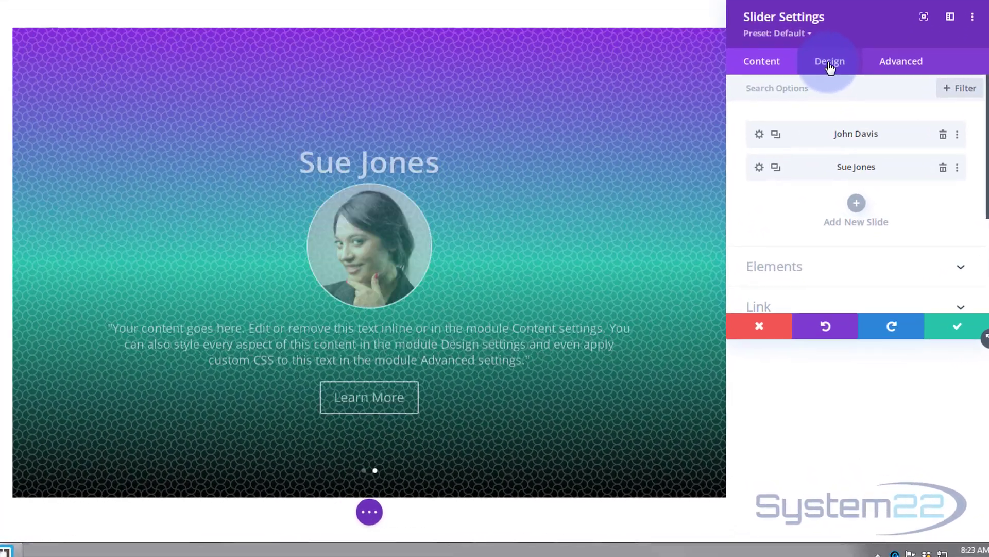
pyautogui.click(848, 164)
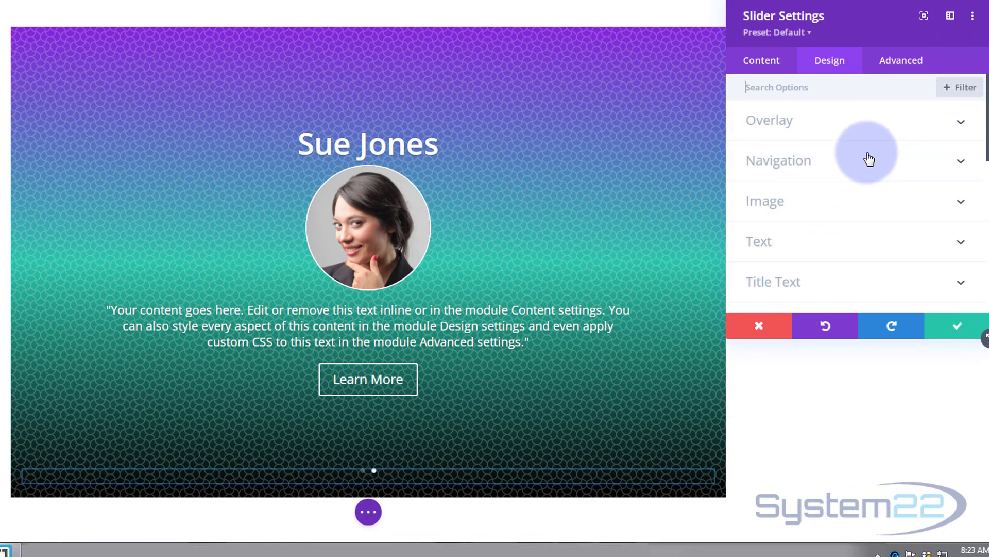
pyautogui.scroll(-3, 866, 158)
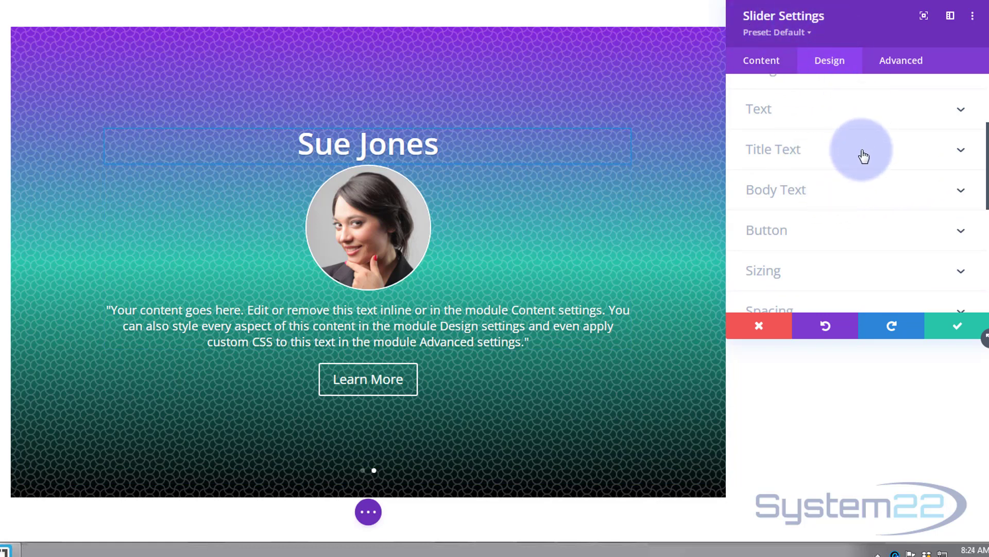
pyautogui.scroll(-2, 864, 156)
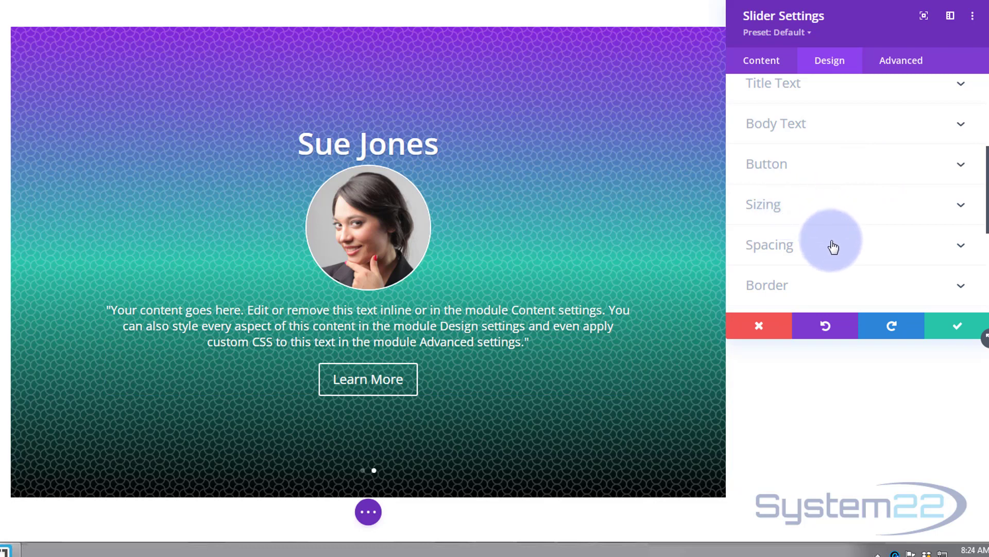
pyautogui.scroll(-2, 829, 247)
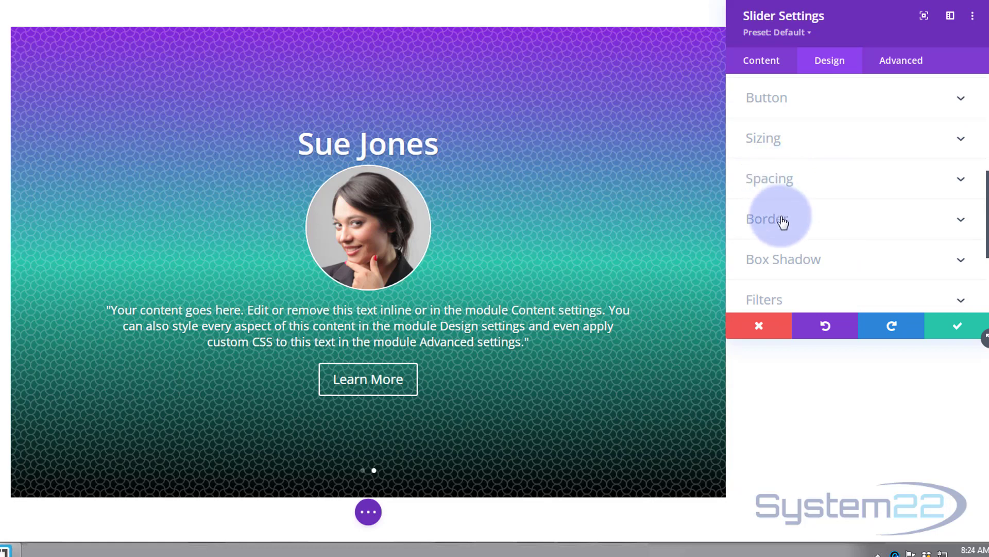
pyautogui.scroll(-2, 799, 219)
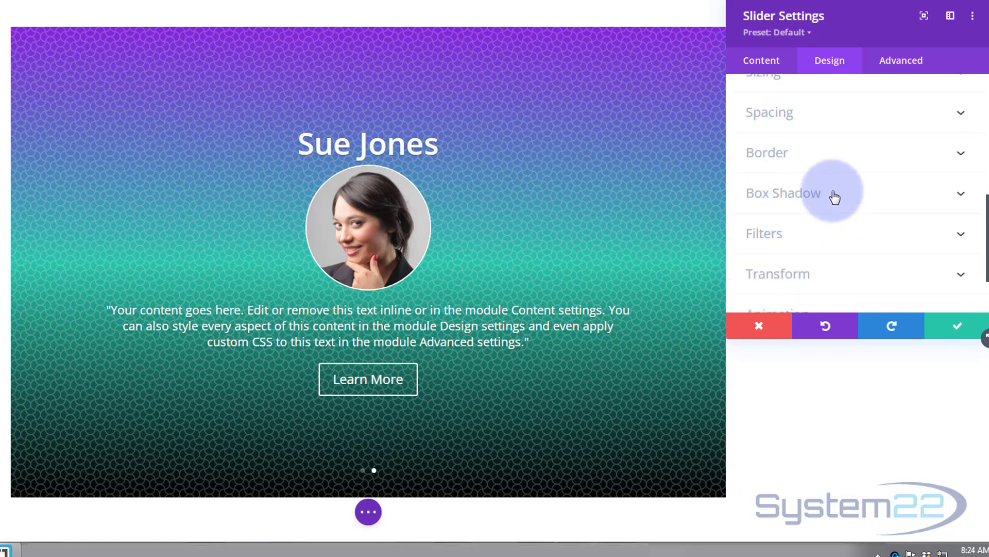
# Give the slider the fourth Box Shadow preset, a bottom shadow
pyautogui.click(835, 198)
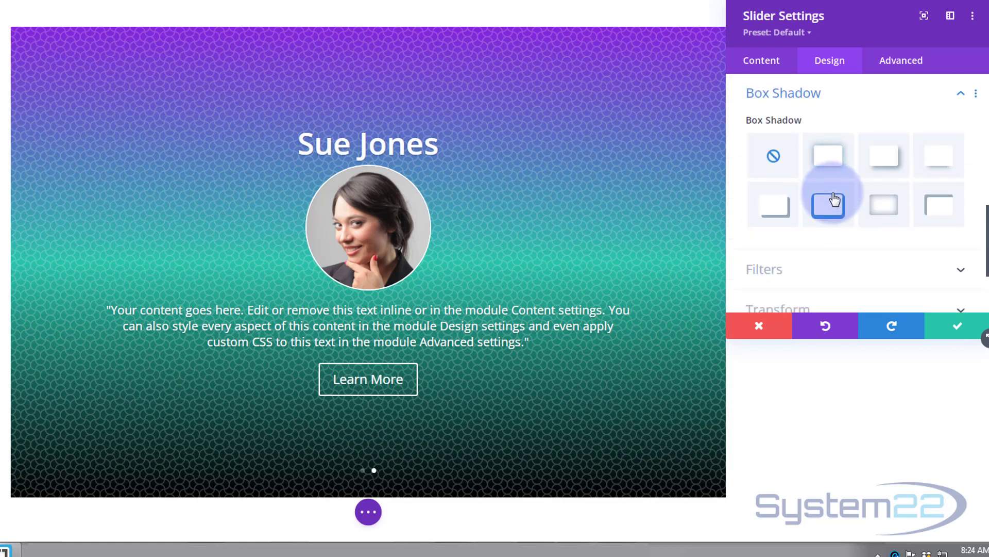
pyautogui.click(938, 166)
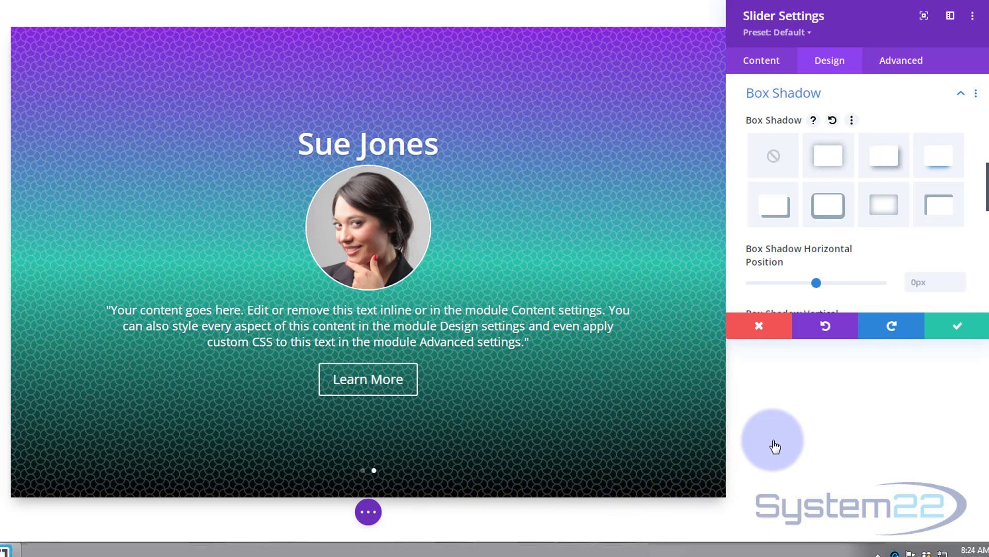
pyautogui.click(853, 92)
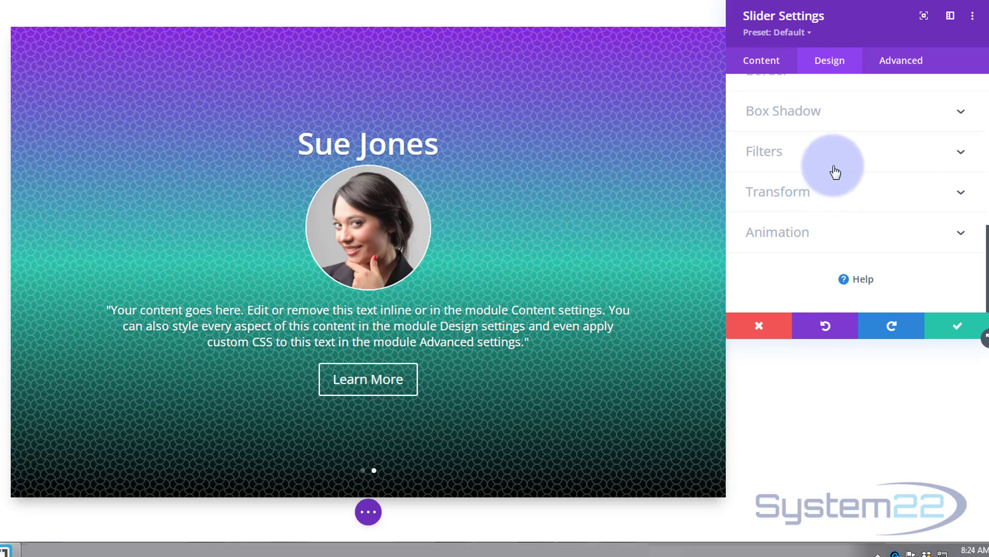
# Turn on Automatic Animation with a 5000 ms speed and save the slider settings
pyautogui.click(831, 230)
pyautogui.scroll(-2, 832, 227)
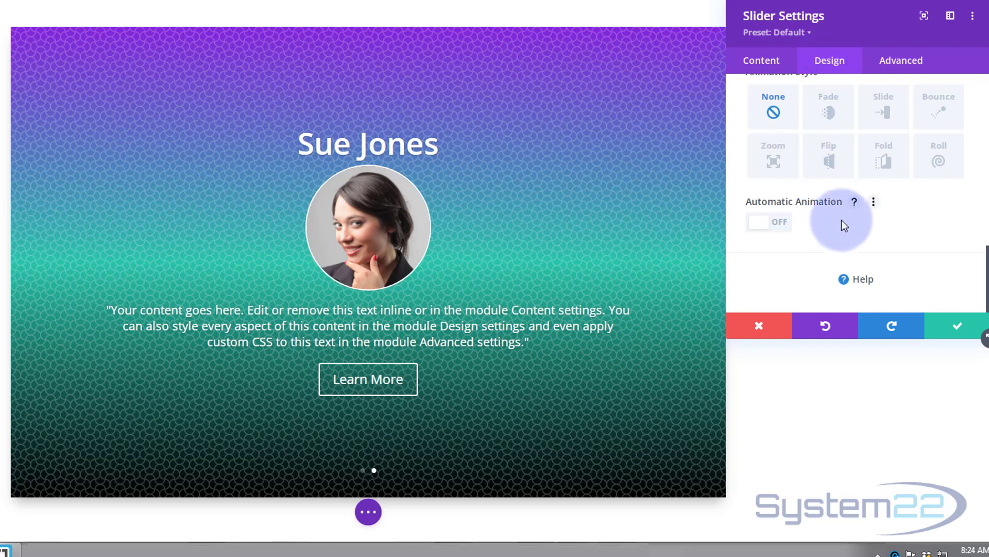
pyautogui.scroll(2, 850, 227)
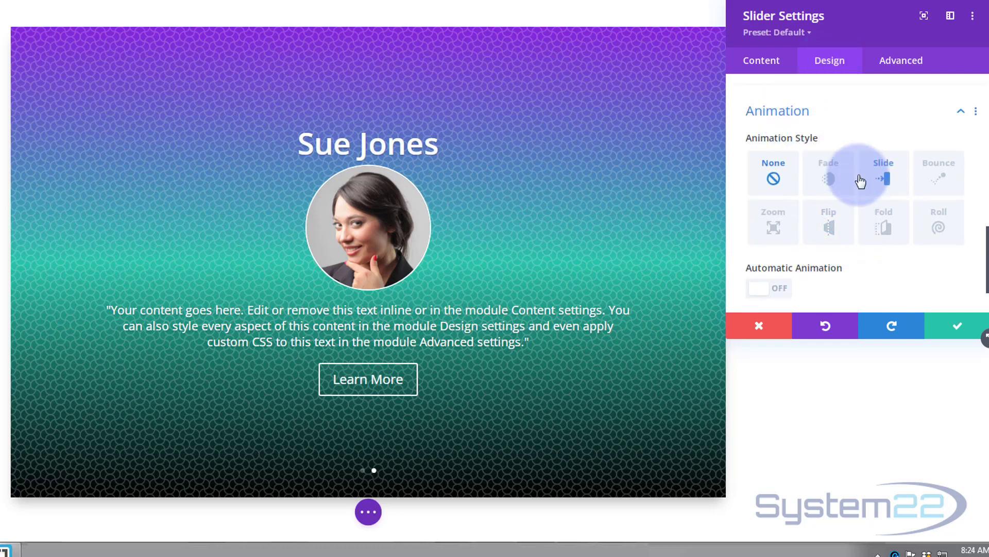
pyautogui.scroll(-2, 859, 180)
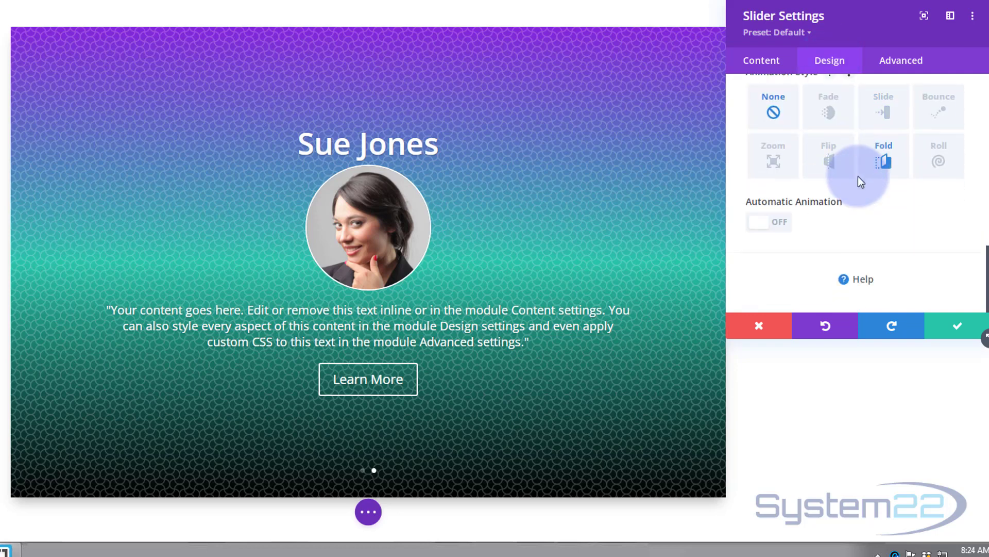
pyautogui.click(779, 229)
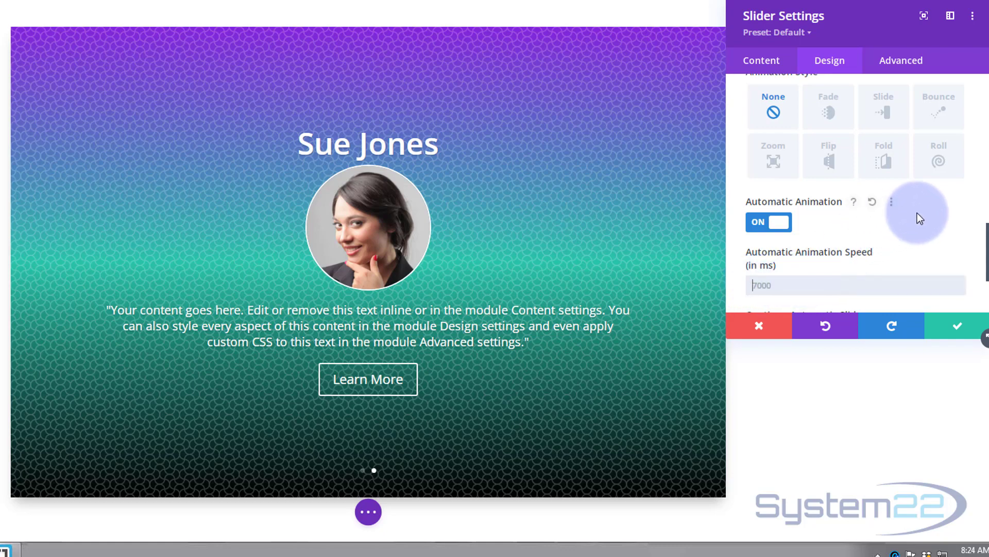
pyautogui.write('5')
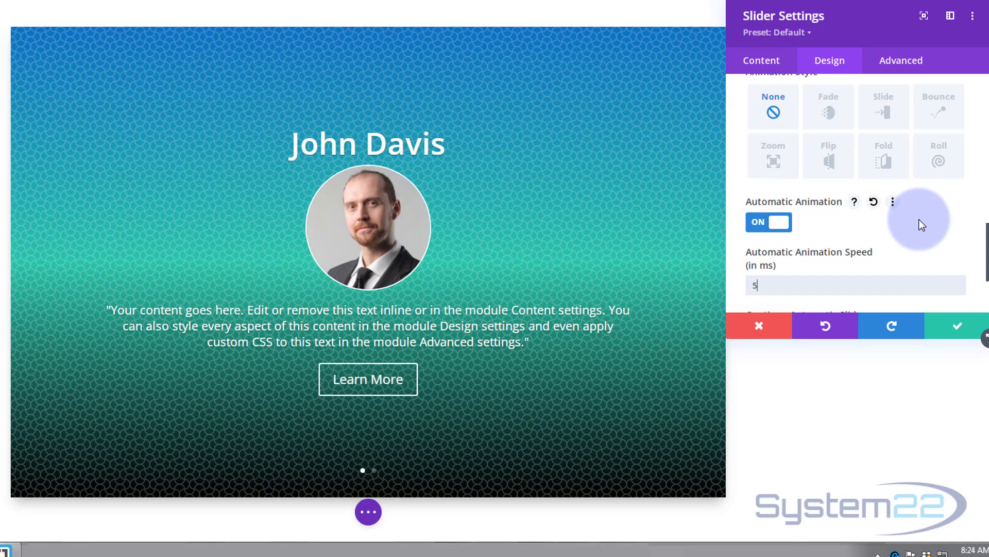
pyautogui.write('000')
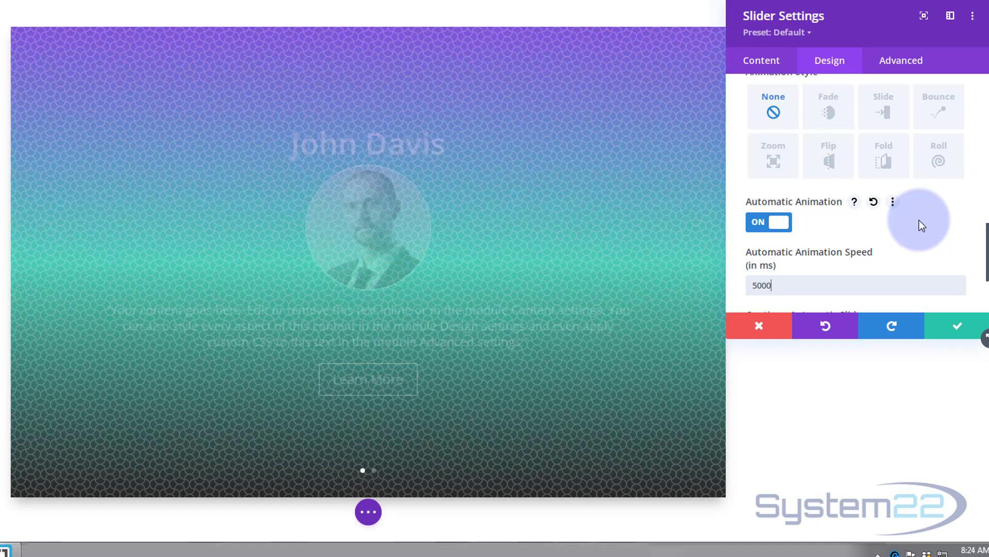
pyautogui.scroll(-2, 907, 217)
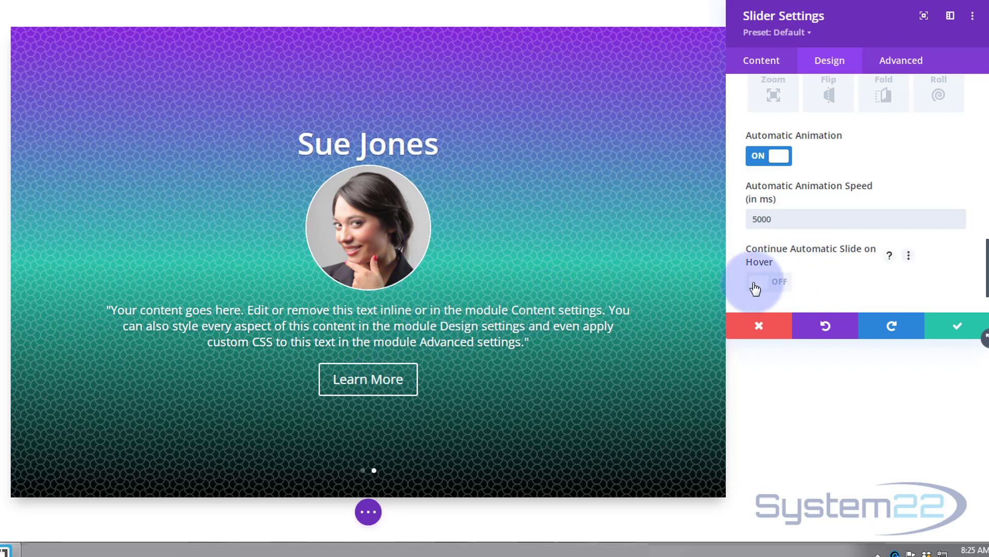
pyautogui.scroll(-2, 811, 265)
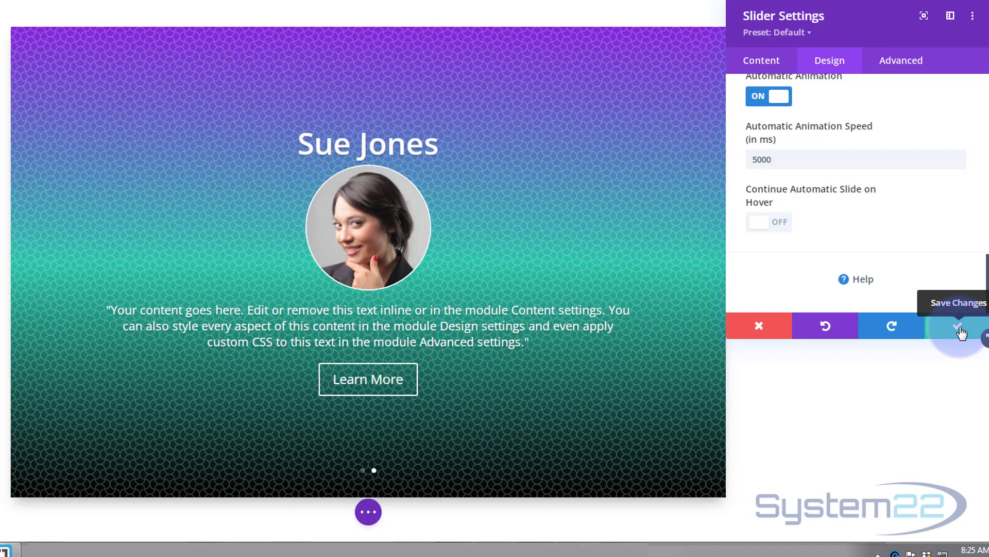
pyautogui.click(959, 326)
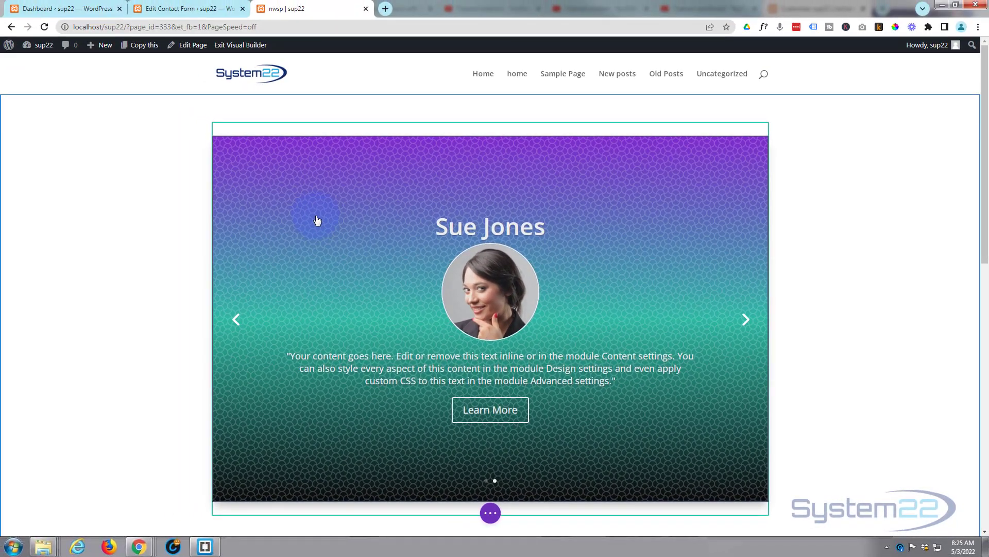
# Set the slider row's Design > Sizing Max Width to 100% and save the row settings
pyautogui.moveTo(242, 136)
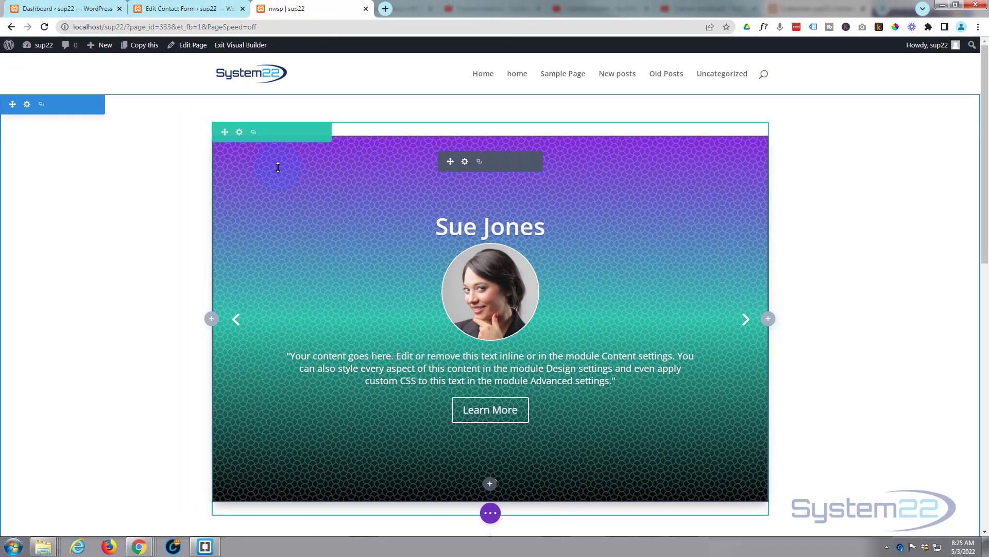
pyautogui.click(239, 133)
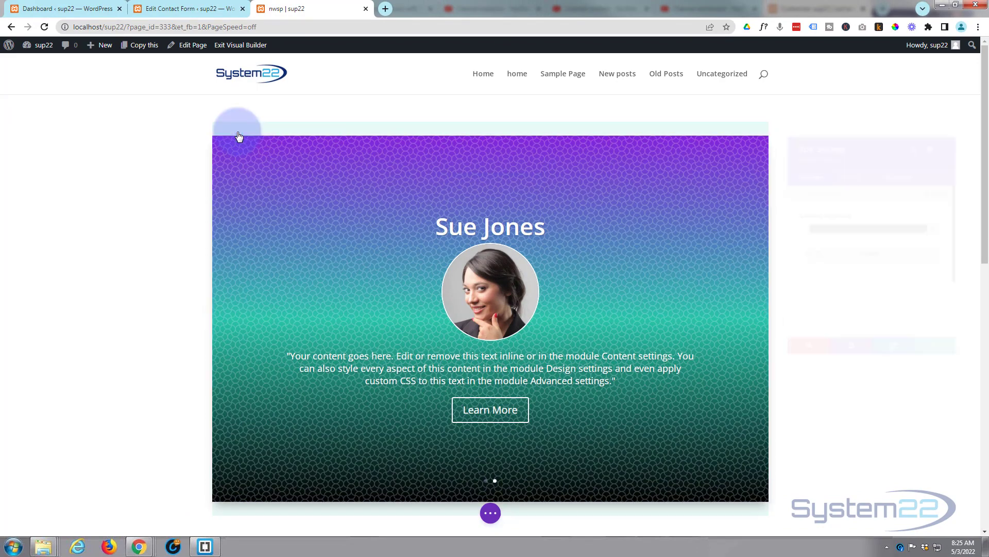
pyautogui.click(849, 163)
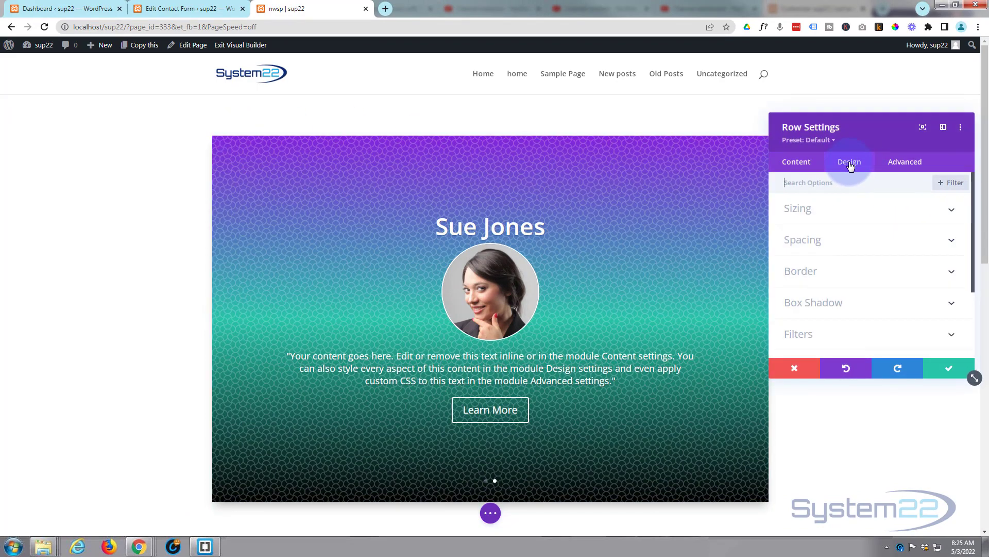
pyautogui.click(853, 212)
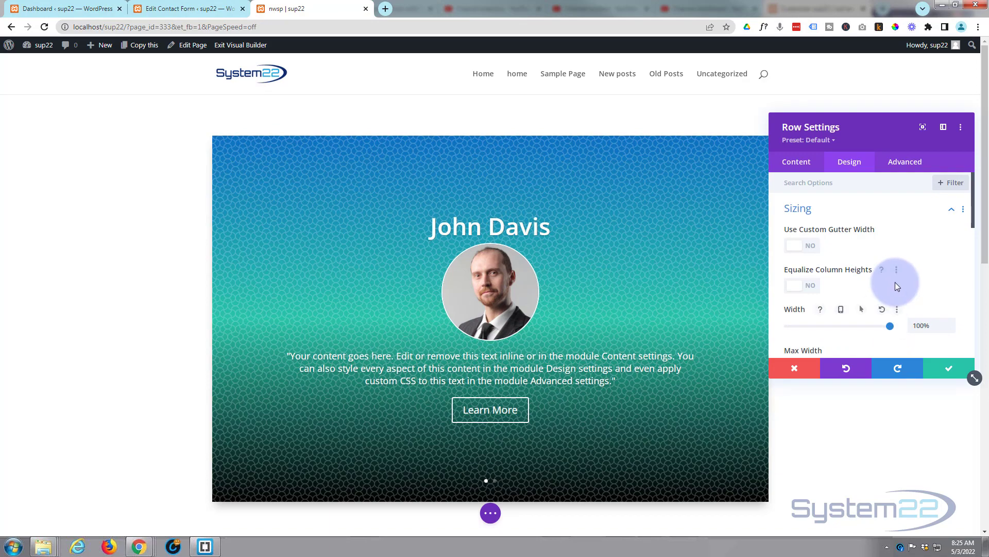
pyautogui.scroll(-1, 897, 282)
pyautogui.moveTo(939, 271); pyautogui.dragTo(909, 263)
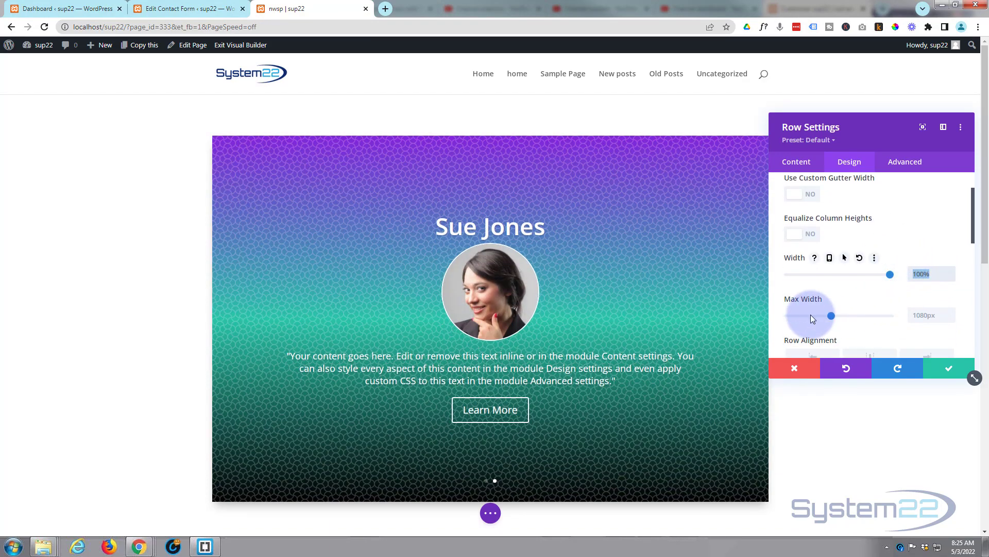
pyautogui.click(915, 315)
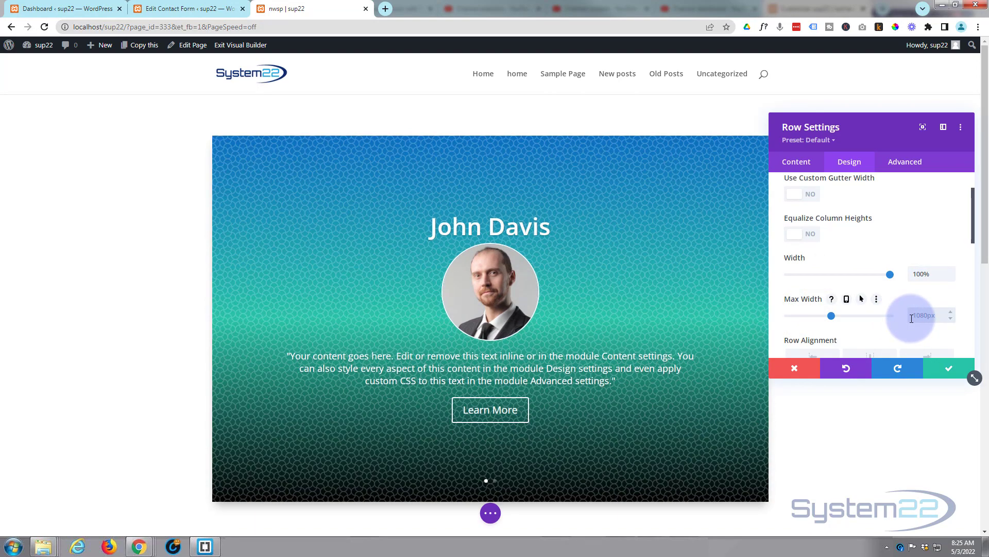
pyautogui.write('100%')
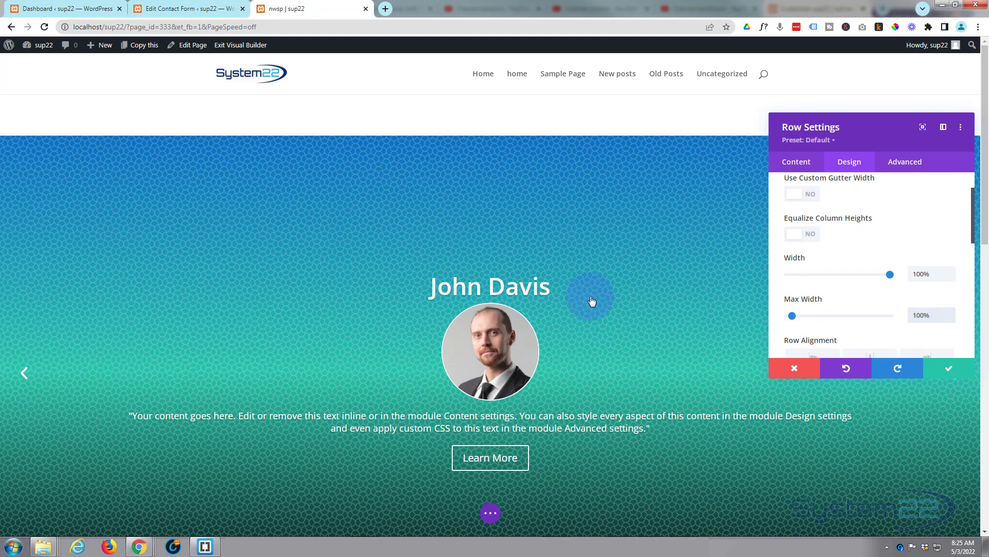
pyautogui.scroll(-1, 577, 237)
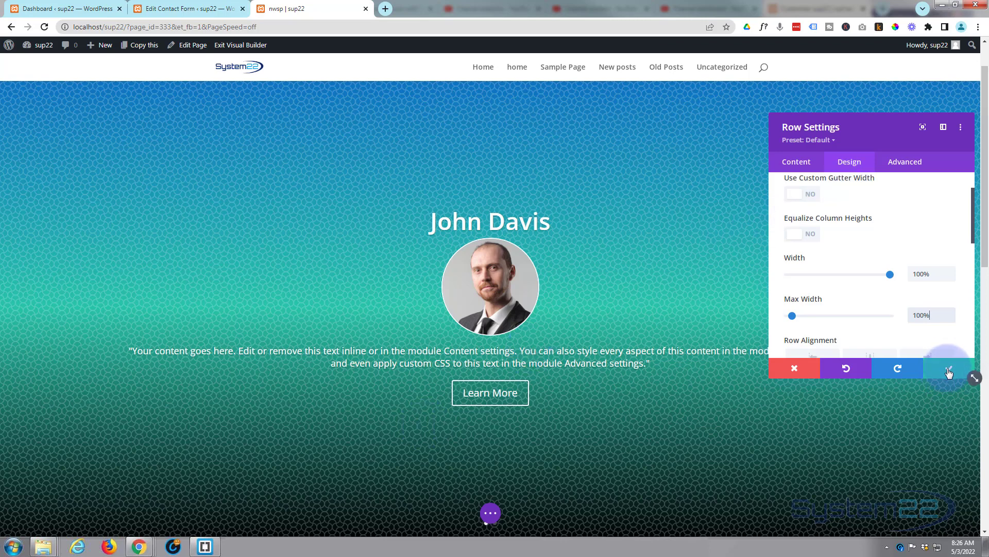
pyautogui.click(949, 370)
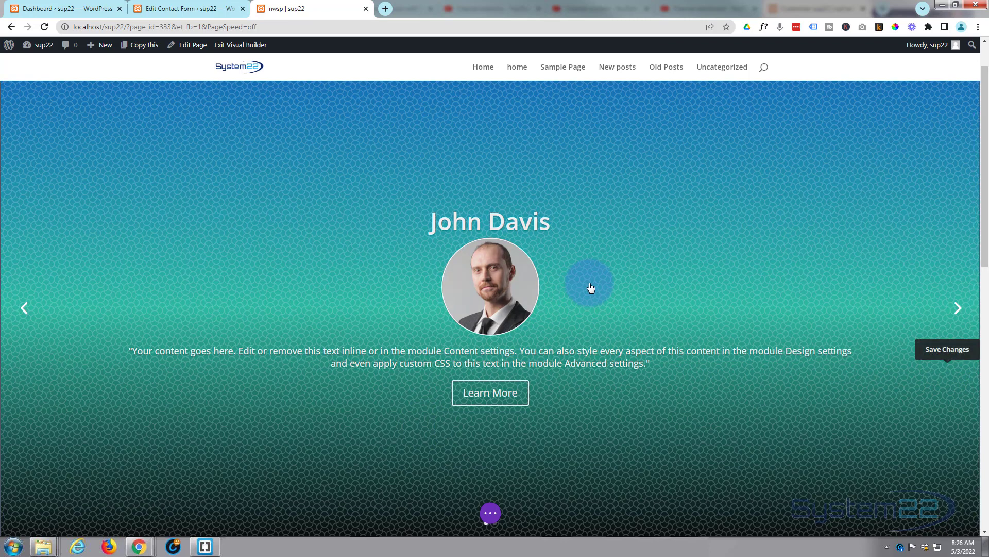
# Set the slider module's Design > Sizing Content Width to 60% and save it
pyautogui.moveTo(591, 288)
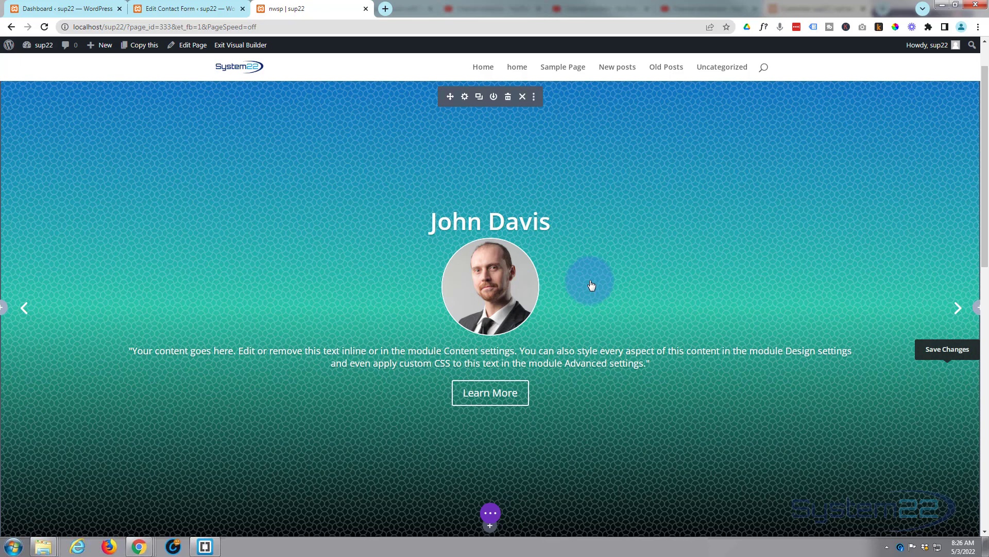
pyautogui.click(465, 97)
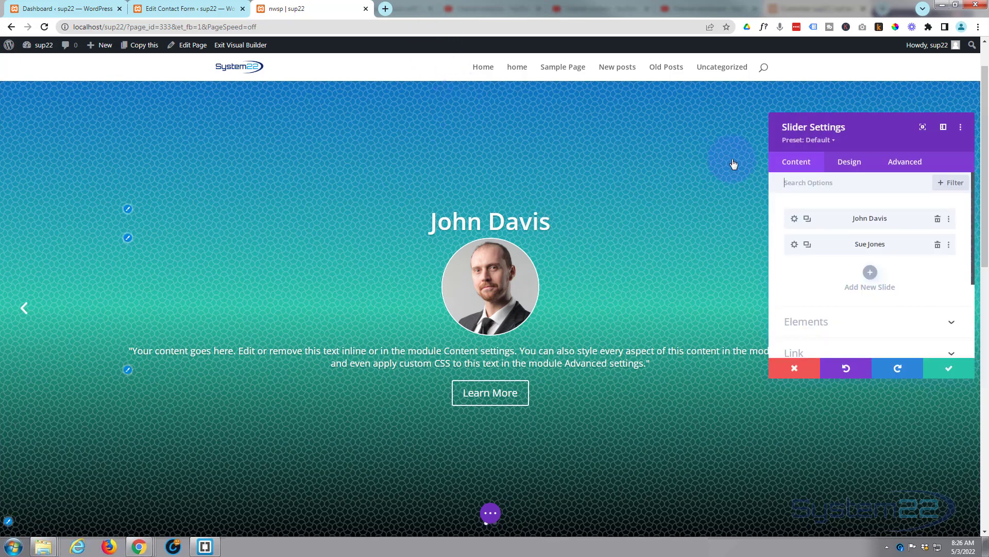
pyautogui.click(849, 162)
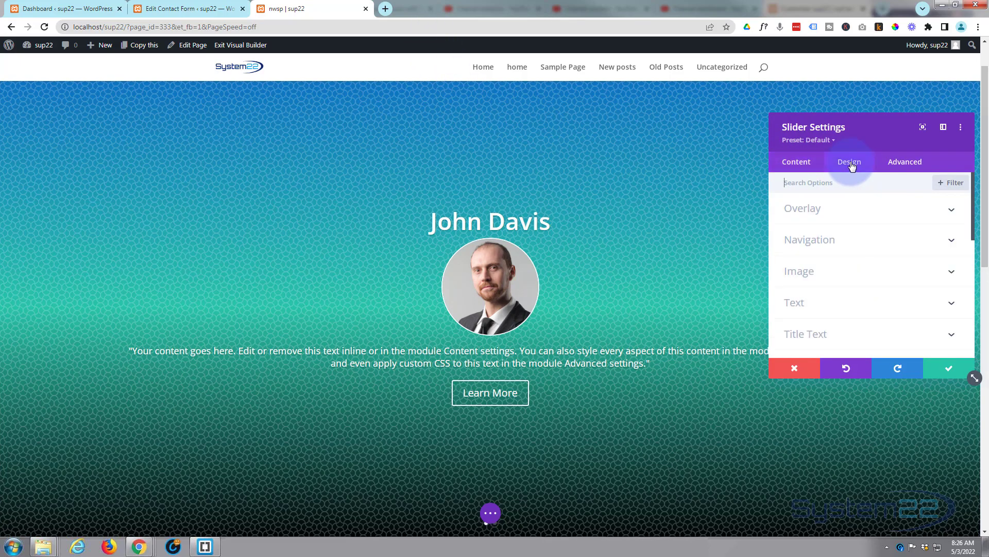
pyautogui.scroll(-4, 863, 267)
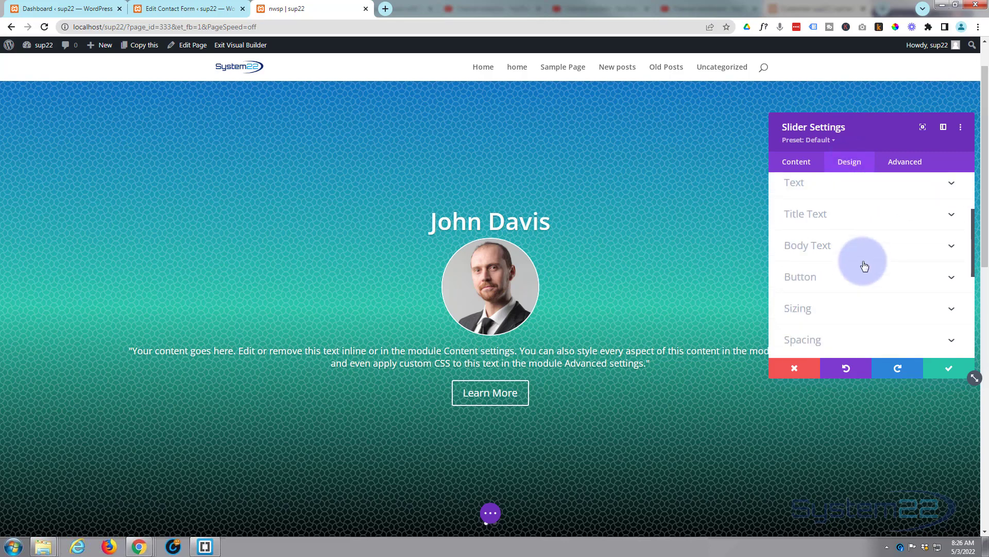
pyautogui.click(867, 278)
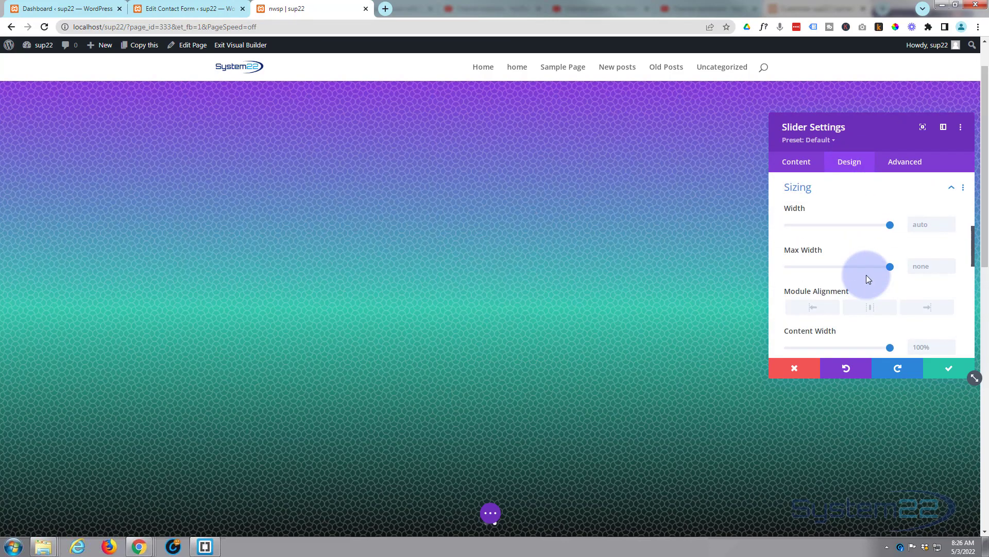
pyautogui.scroll(-3, 852, 265)
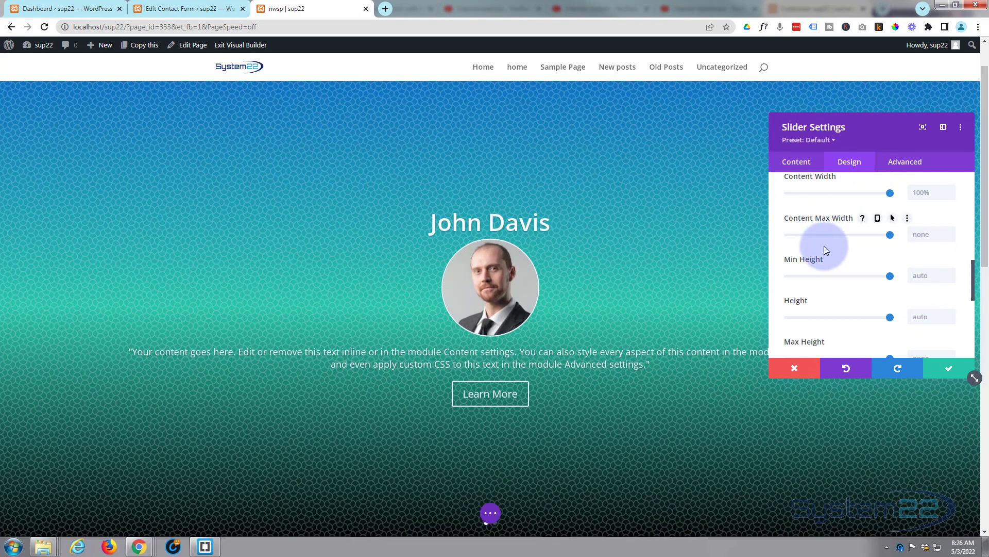
pyautogui.scroll(1, 830, 250)
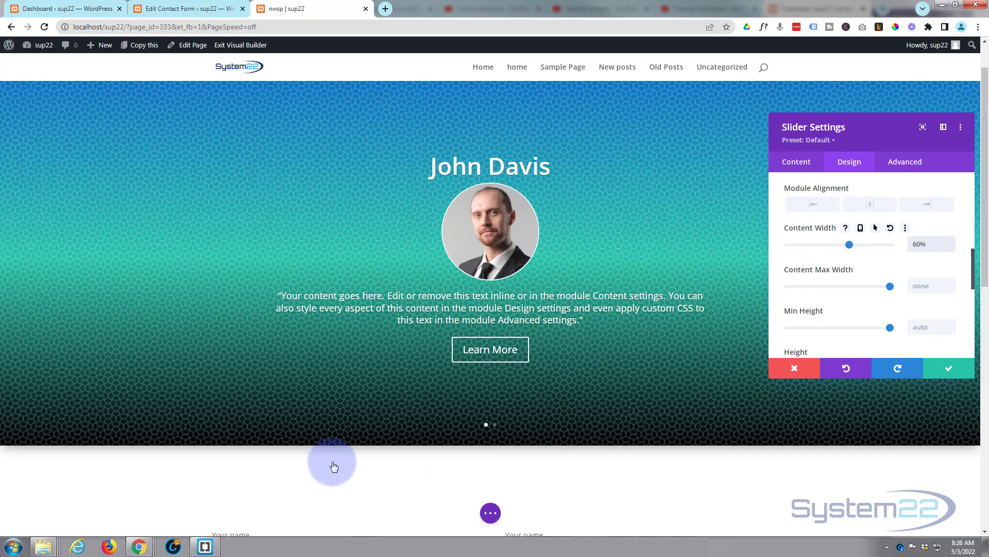
pyautogui.scroll(2, 333, 464)
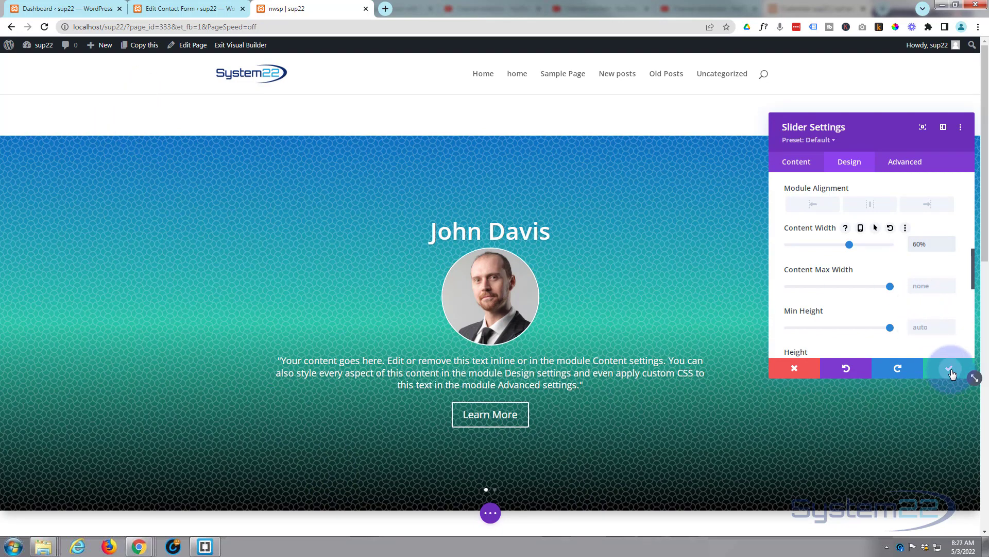
pyautogui.click(951, 373)
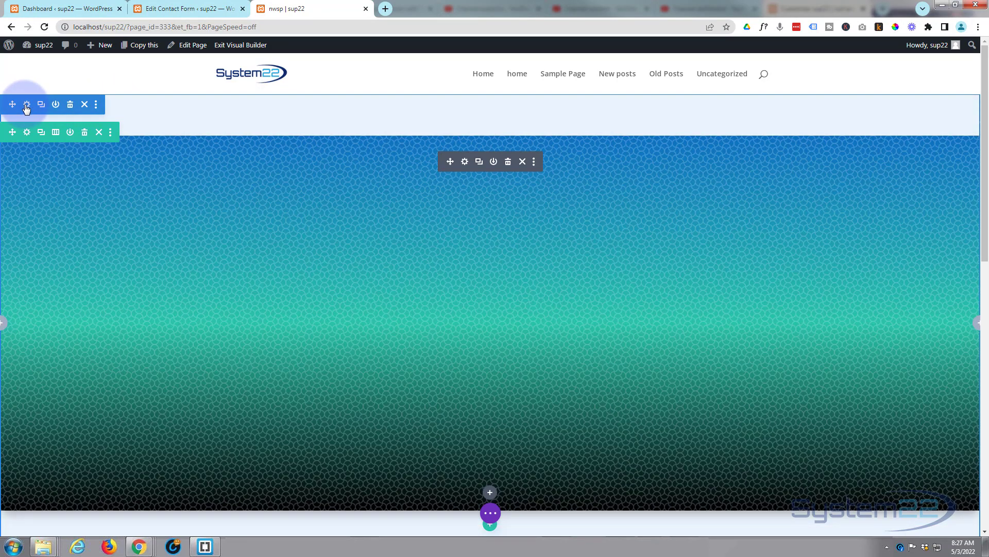
# Set the slider section's linked top and bottom padding to 0px and save the section settings
pyautogui.click(27, 105)
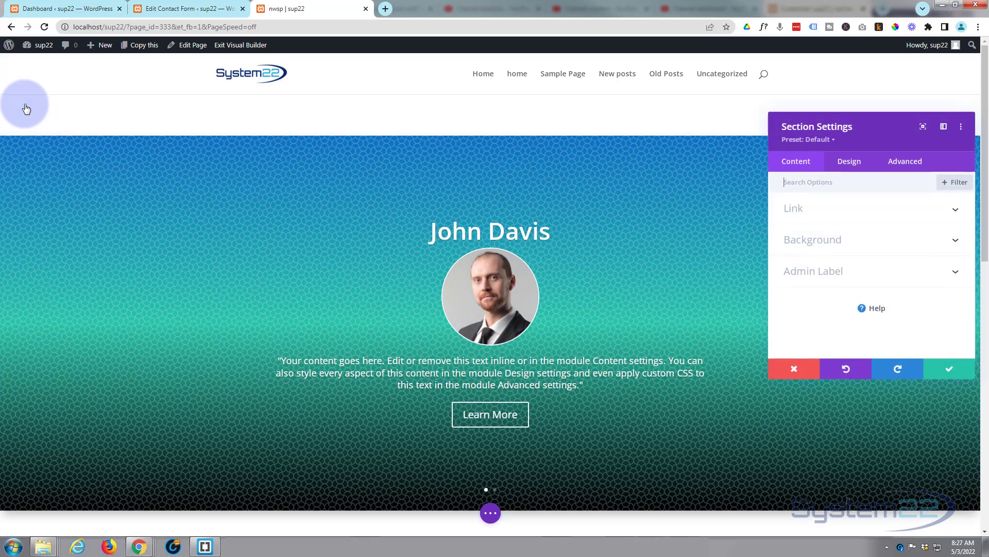
pyautogui.click(848, 163)
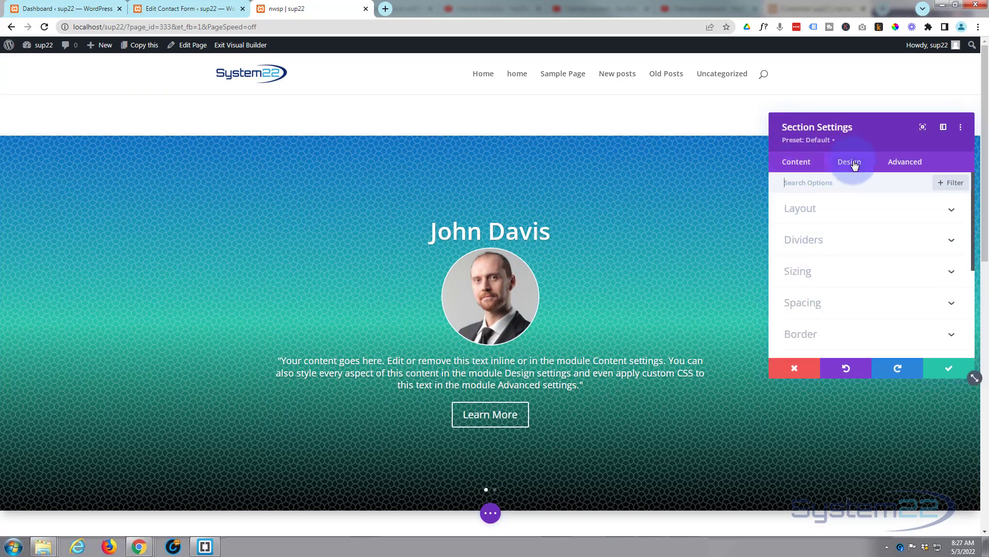
pyautogui.click(870, 301)
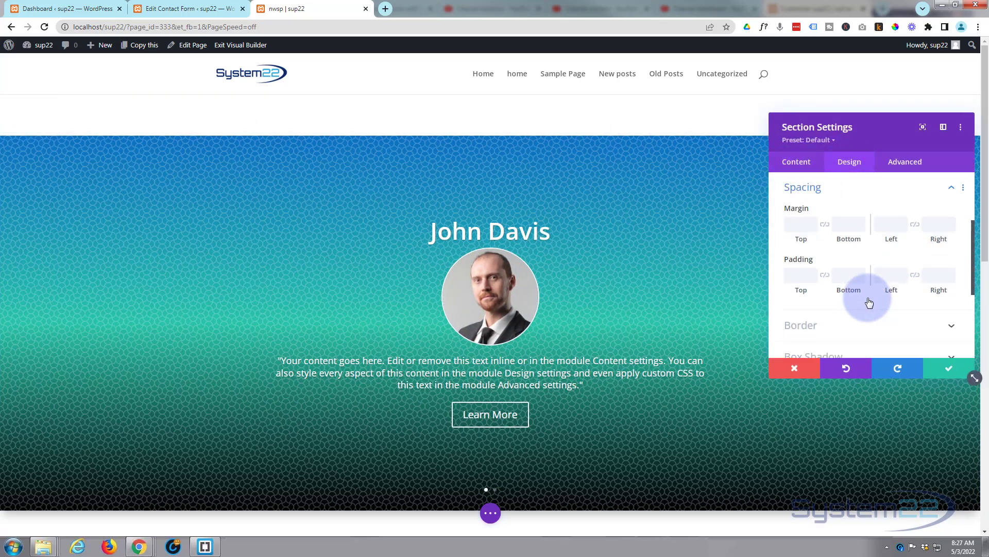
pyautogui.click(799, 277)
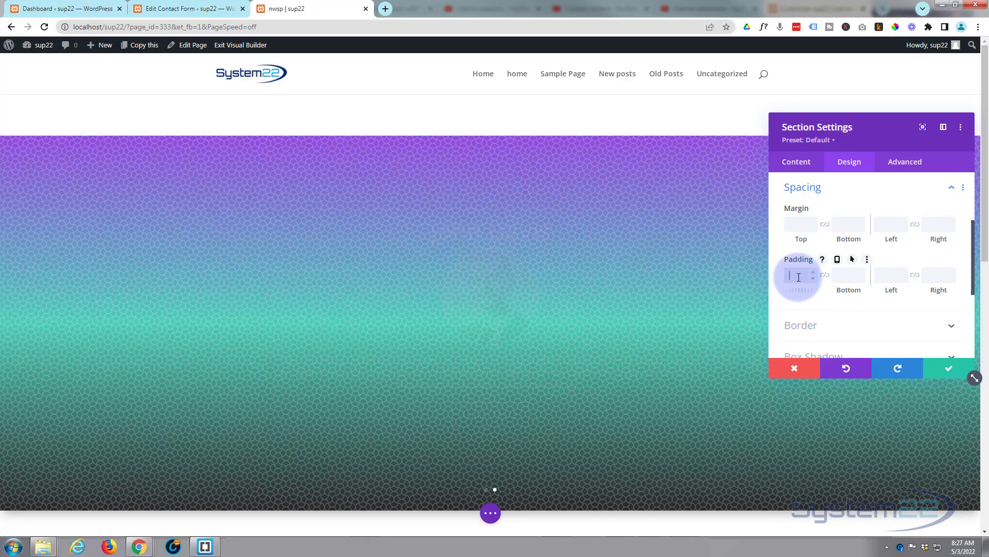
pyautogui.write('0')
pyautogui.click(834, 275)
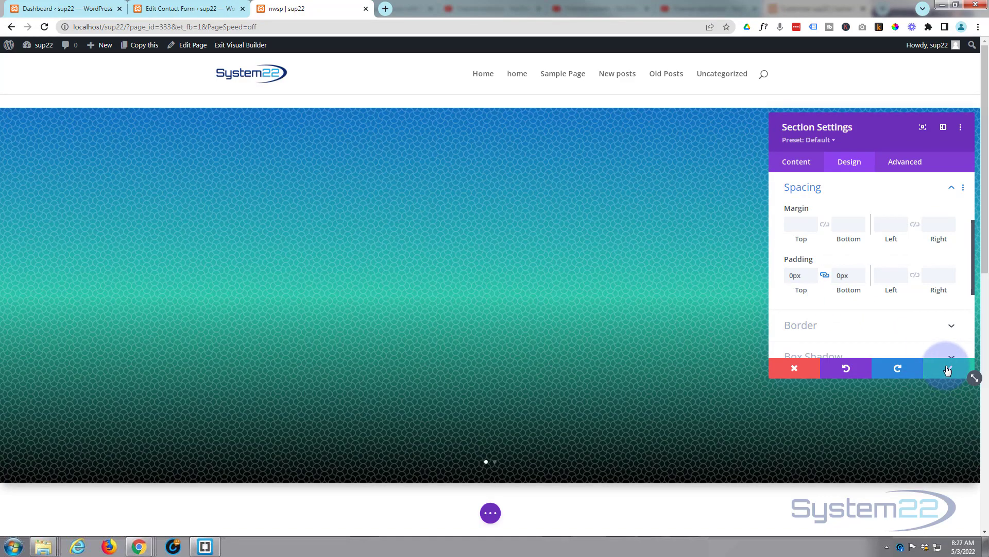
pyautogui.click(948, 369)
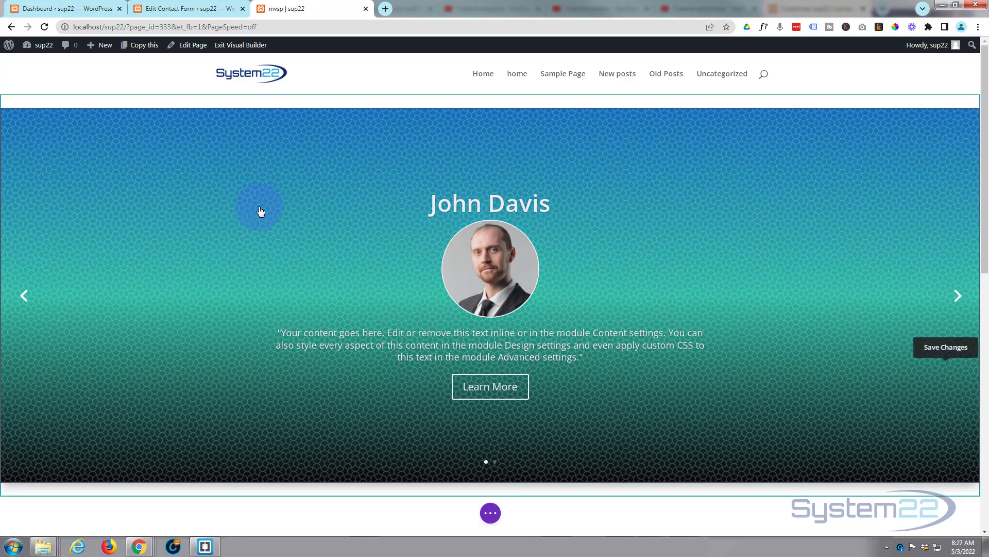
# Set the slider row's linked top and bottom padding to 0px under Design > Spacing and save
pyautogui.moveTo(122, 170)
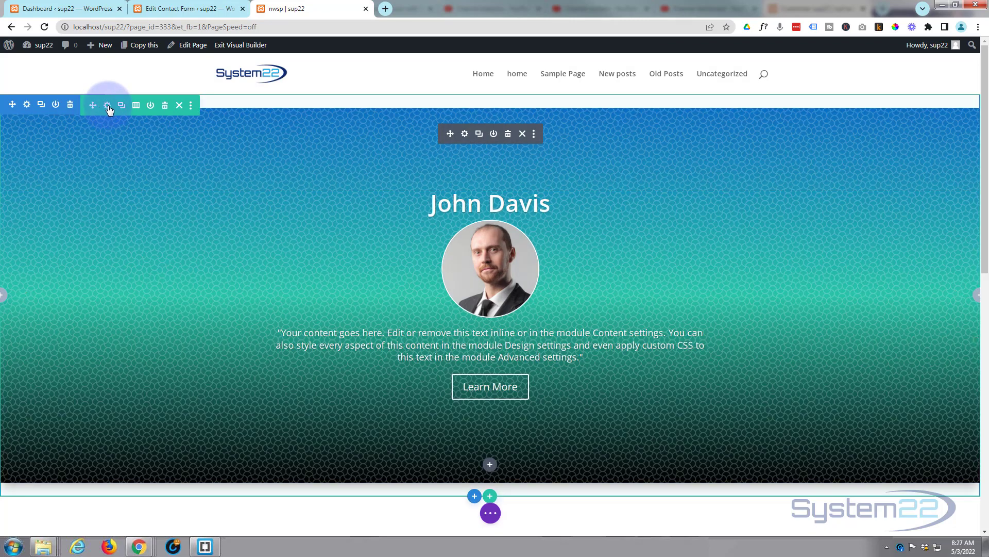
pyautogui.click(108, 106)
pyautogui.click(851, 163)
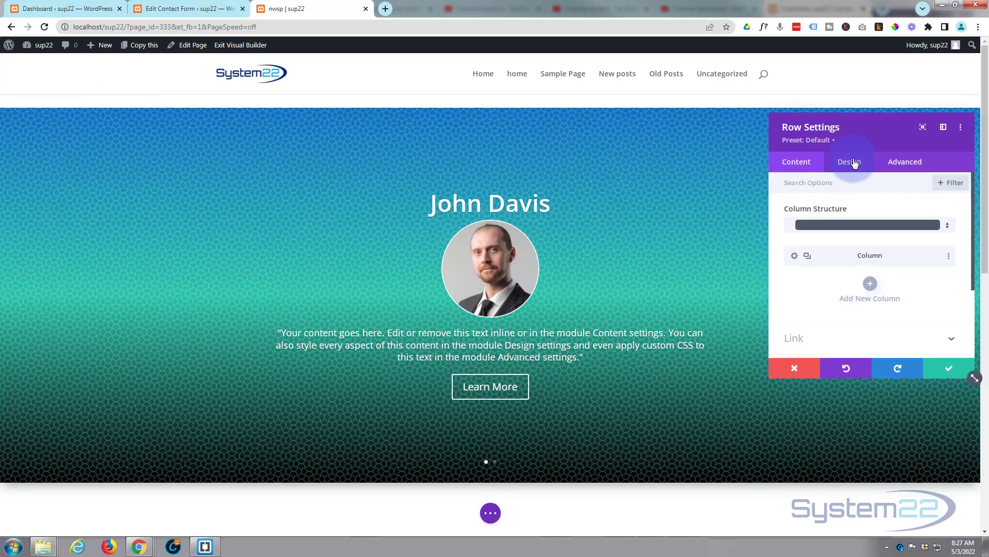
pyautogui.click(849, 242)
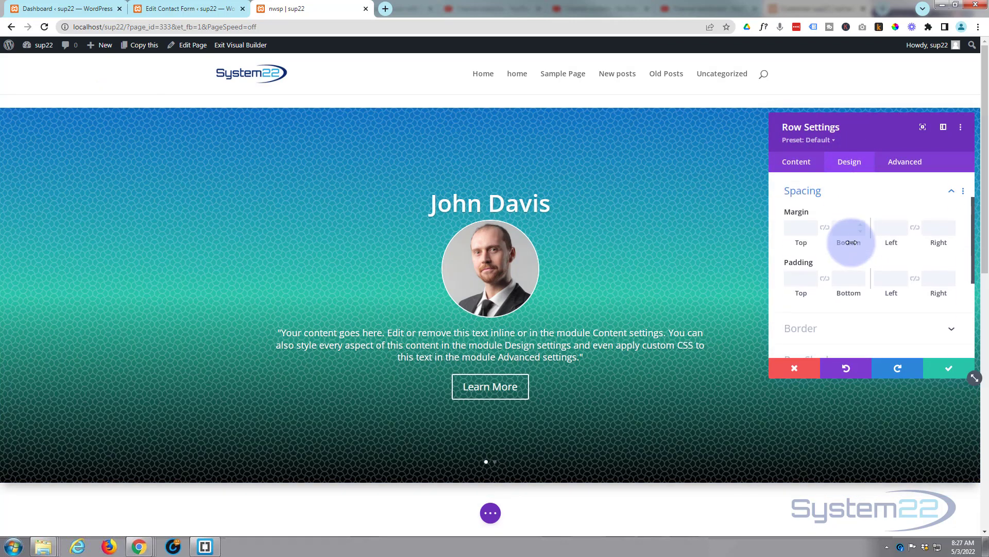
pyautogui.click(810, 278)
pyautogui.click(803, 276)
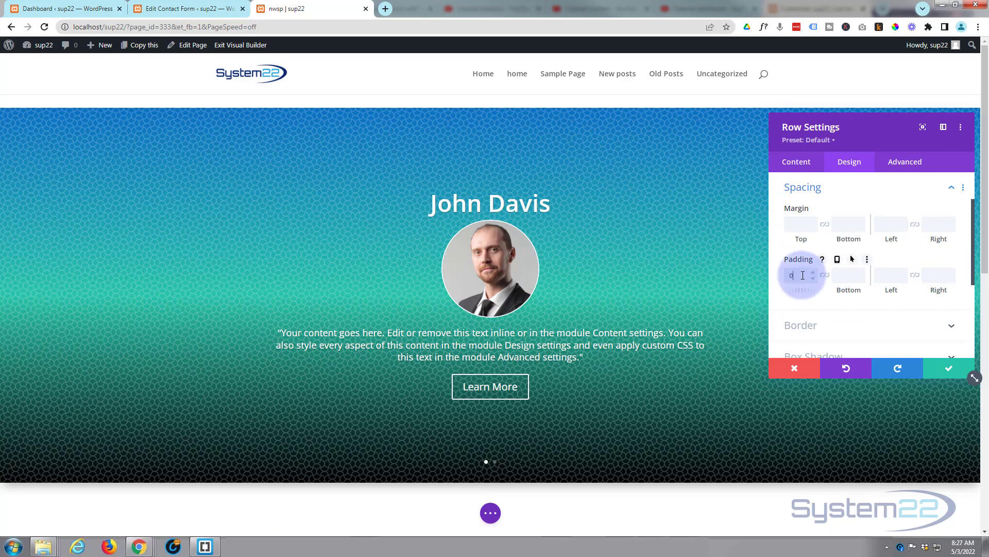
pyautogui.write('0')
pyautogui.click(824, 275)
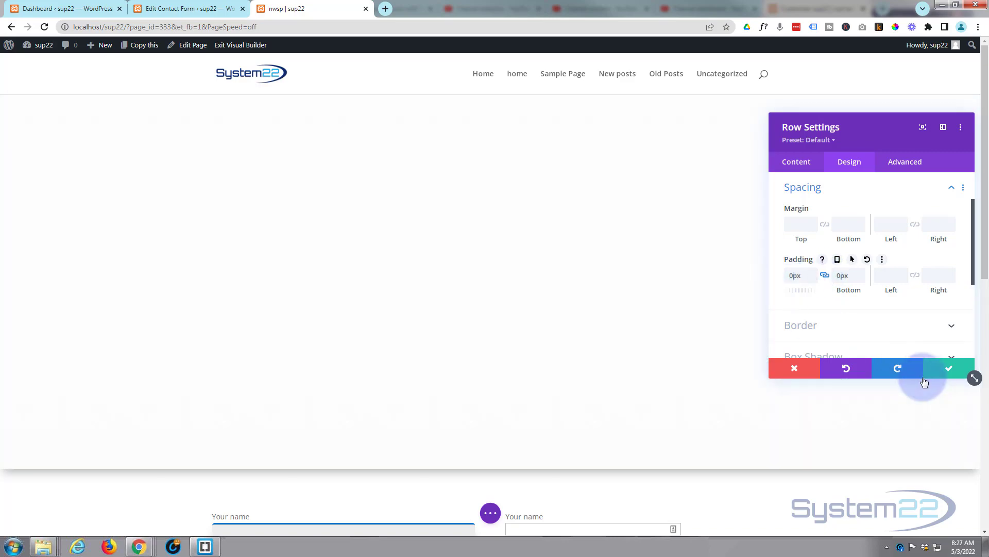
pyautogui.click(941, 372)
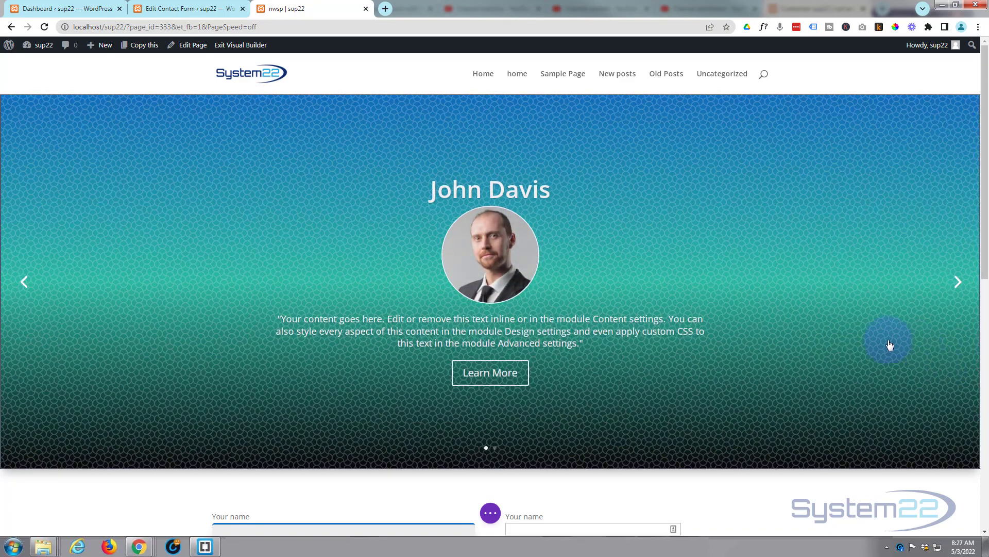
# Save the slider page as a draft and exit the Visual Builder
pyautogui.click(492, 514)
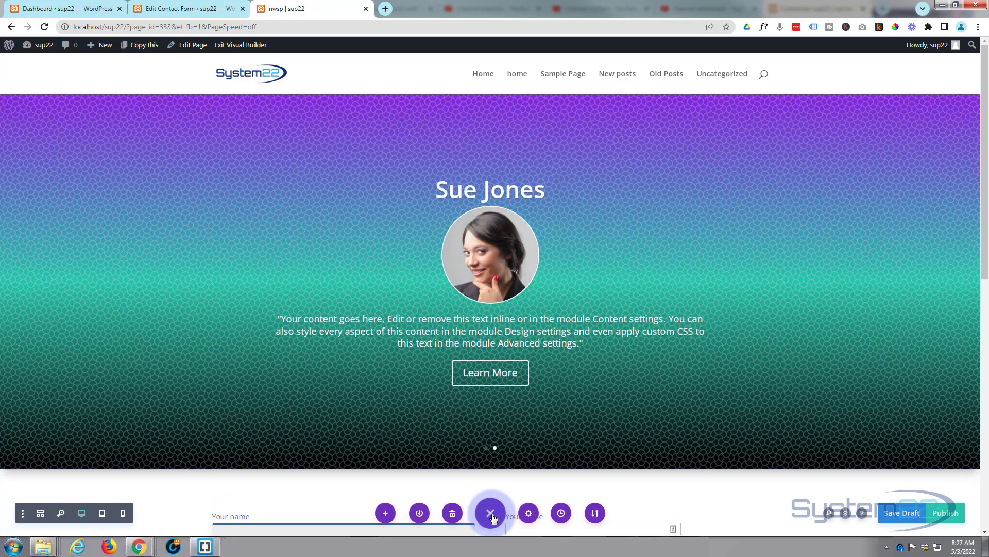
pyautogui.click(902, 514)
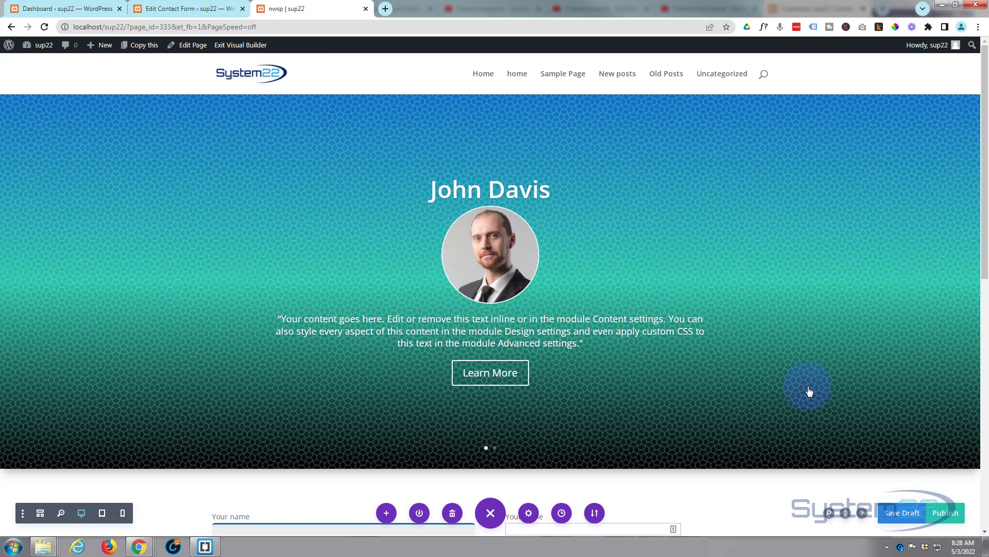
pyautogui.click(240, 45)
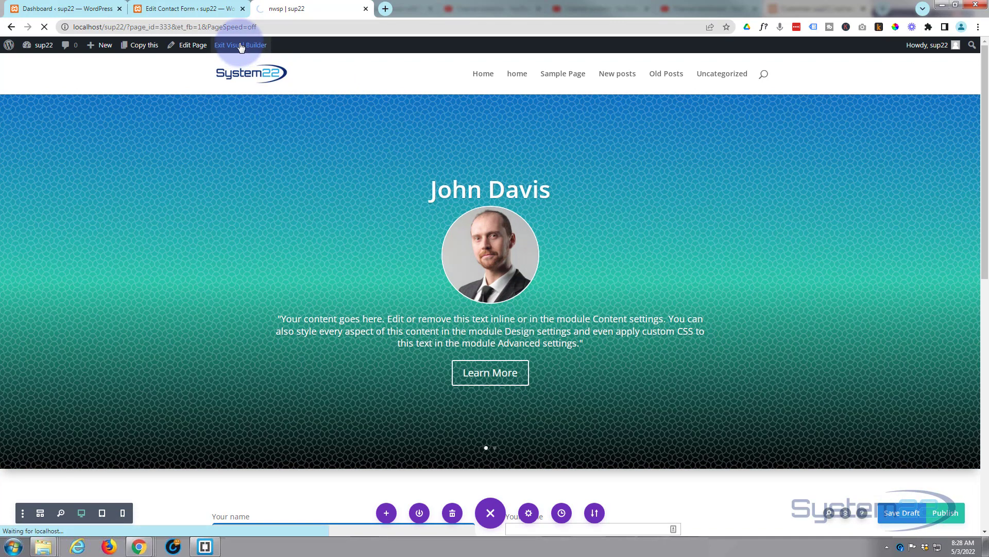